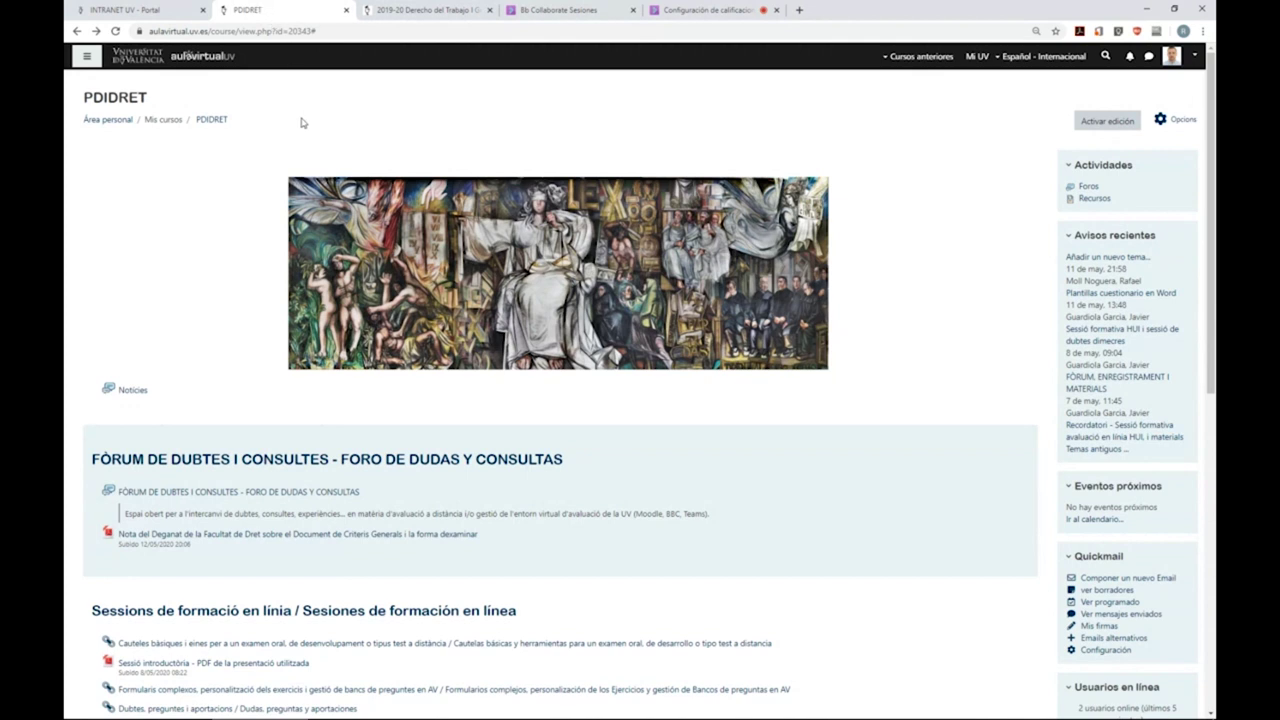
# - Open the grade setup page (Configurar calificaciones) of the PDIDRET course
pyautogui.click(1180, 121)
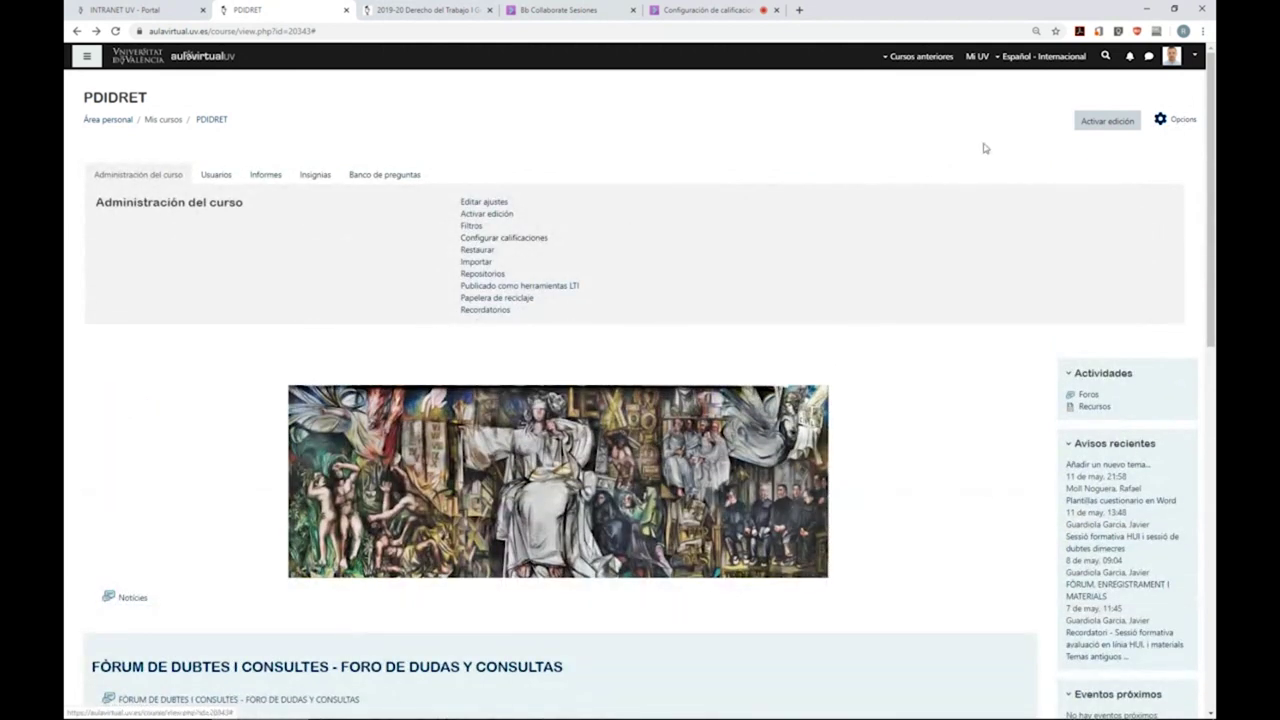
pyautogui.click(1180, 122)
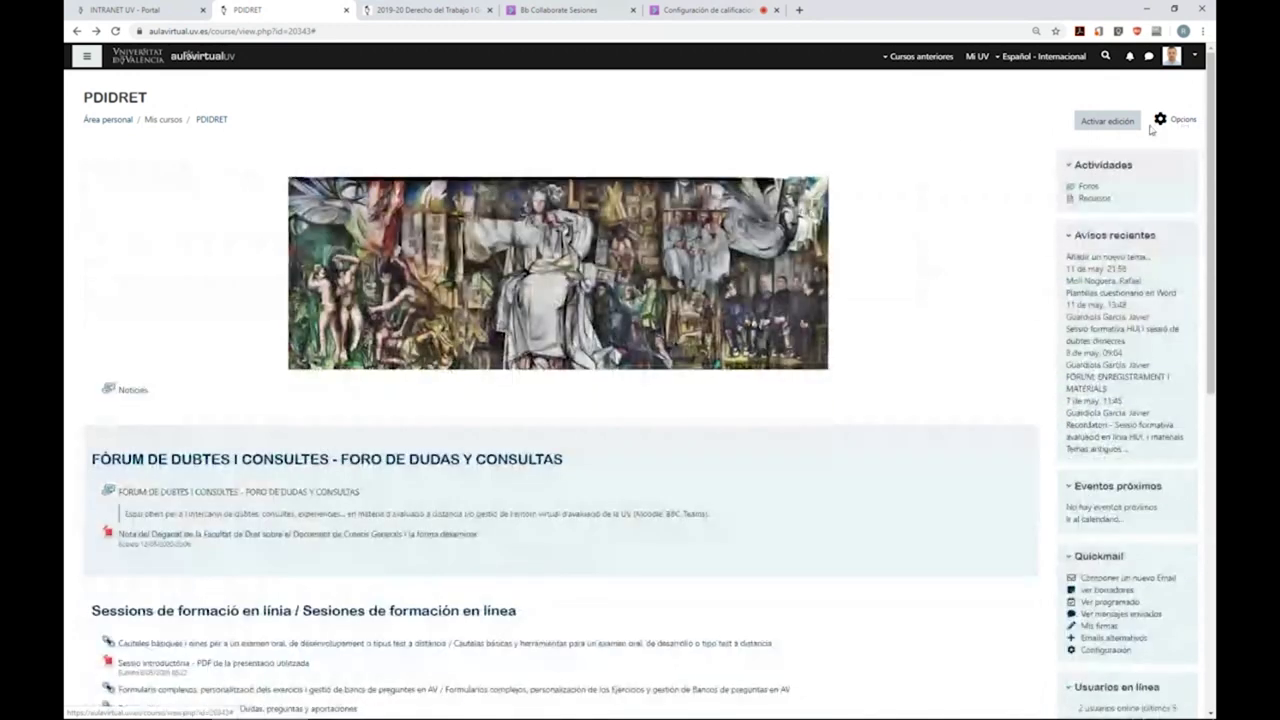
pyautogui.click(85, 57)
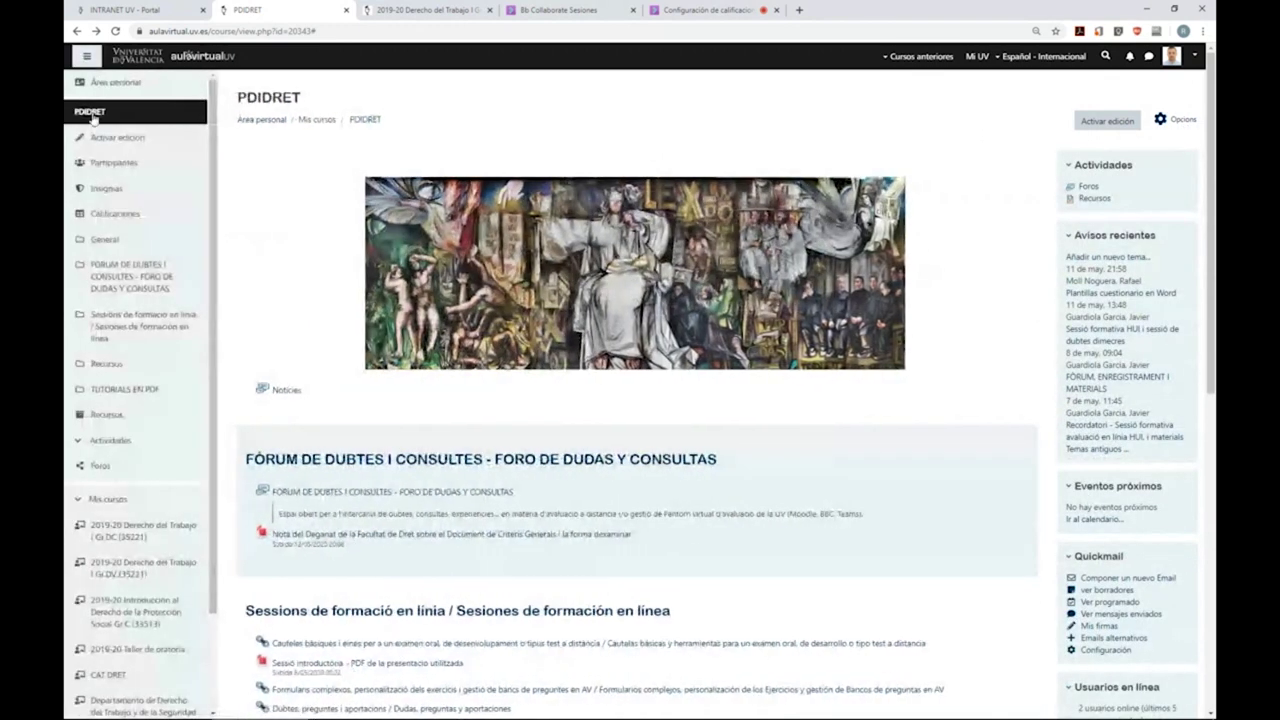
pyautogui.click(124, 222)
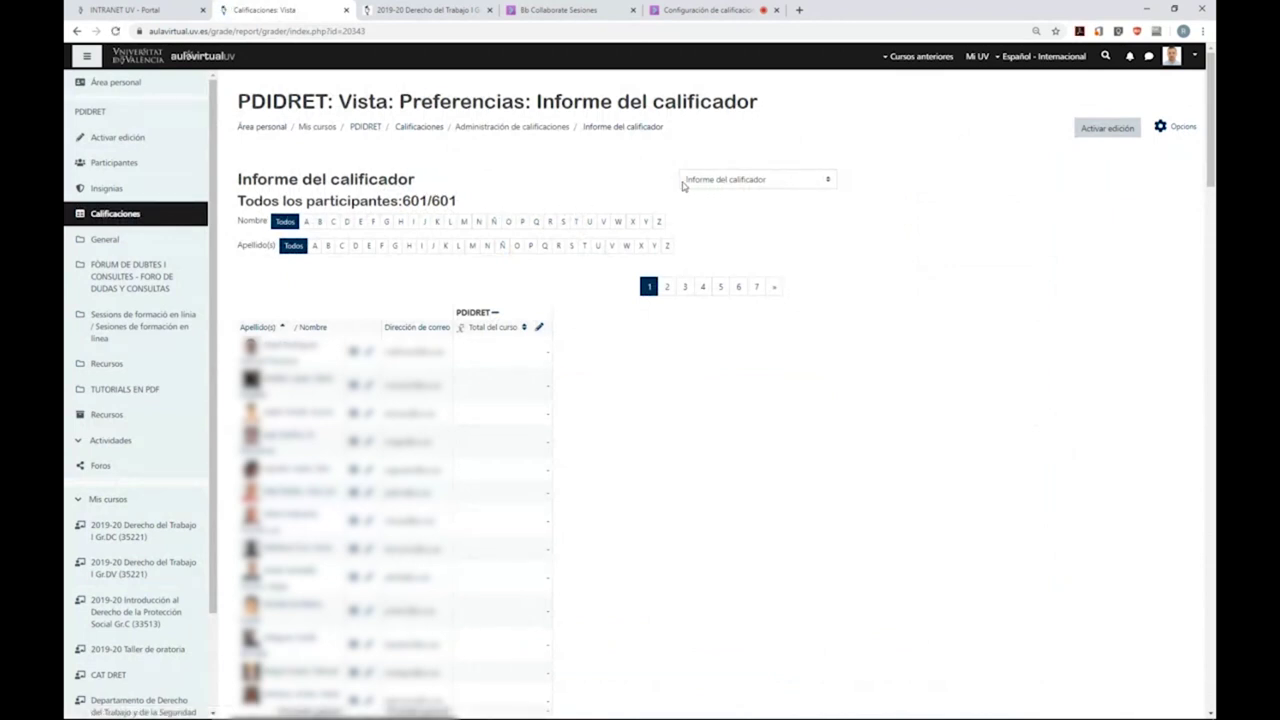
pyautogui.click(777, 187)
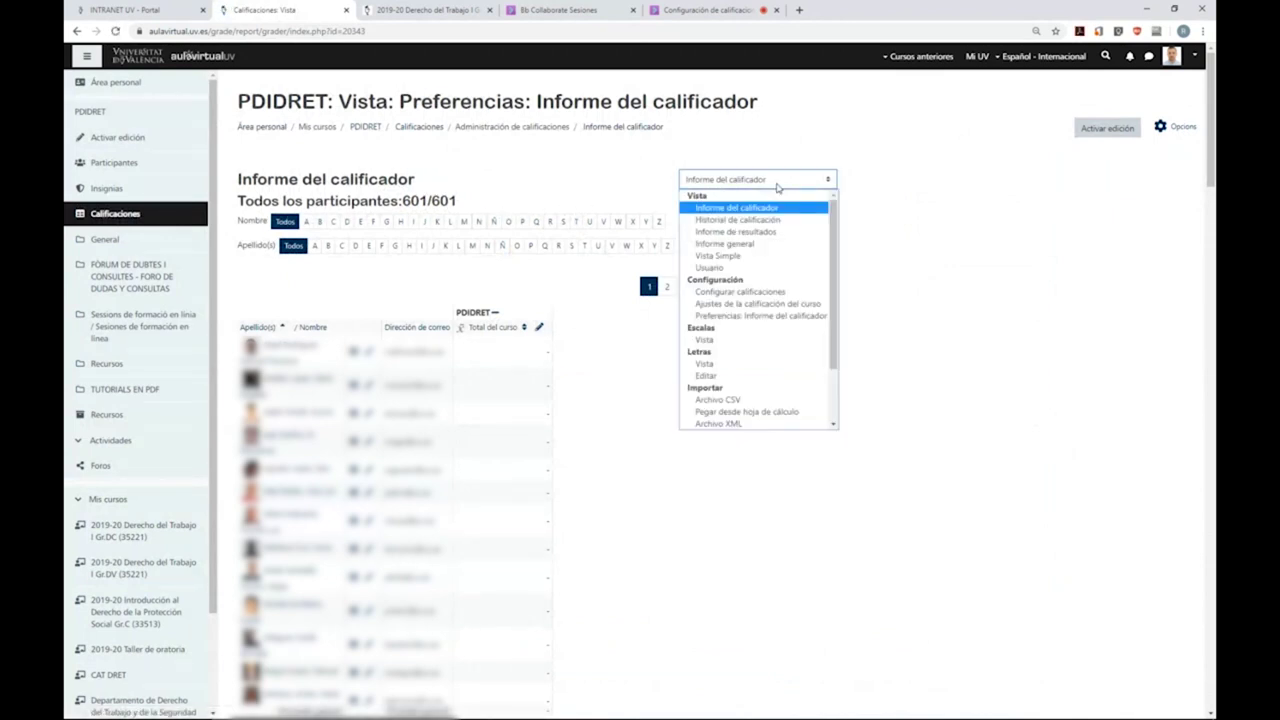
pyautogui.click(771, 292)
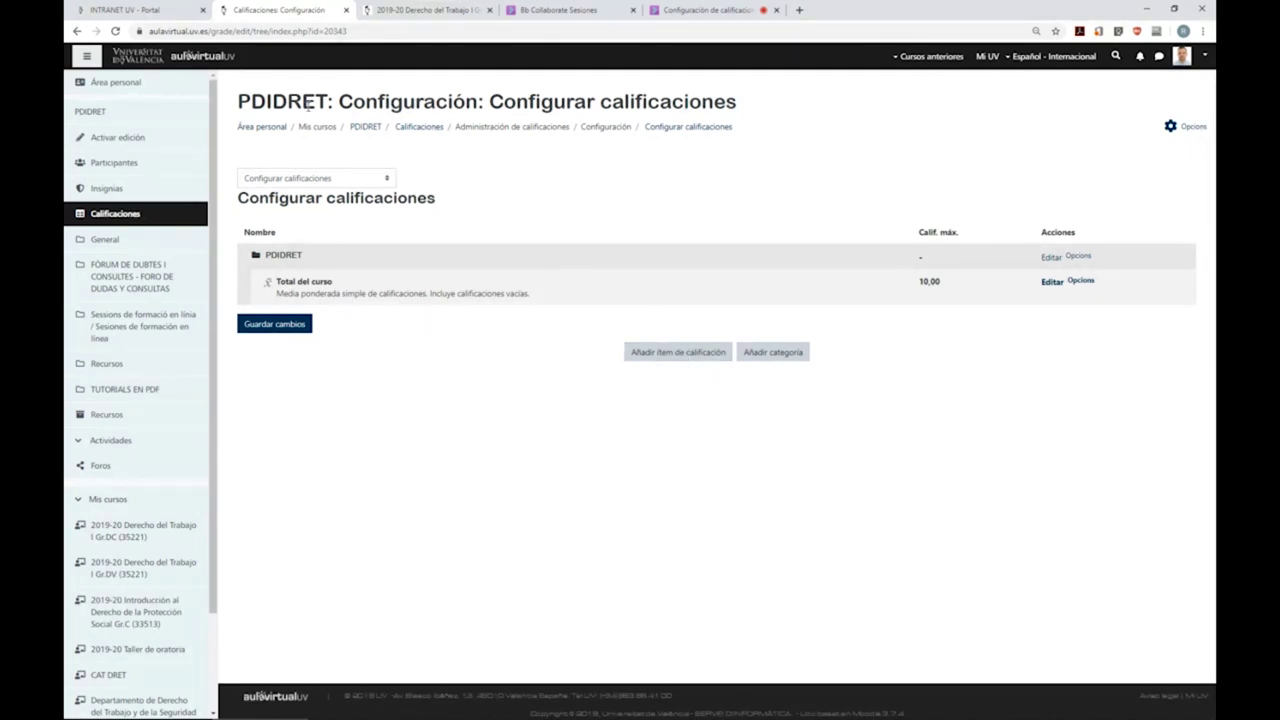
# - Turn on editing on the PDIDRET course page and add a new Tarea activity to its general section
pyautogui.click(365, 127)
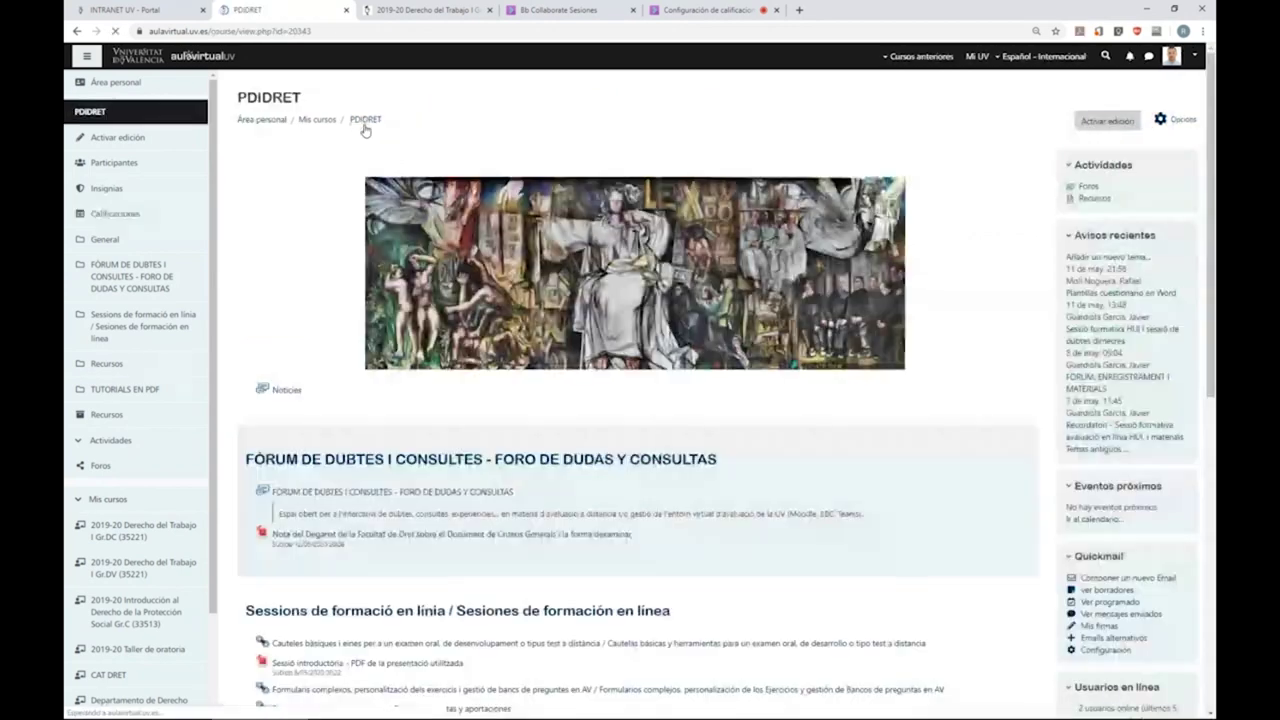
pyautogui.click(1095, 130)
pyautogui.scroll(-2, 878, 318)
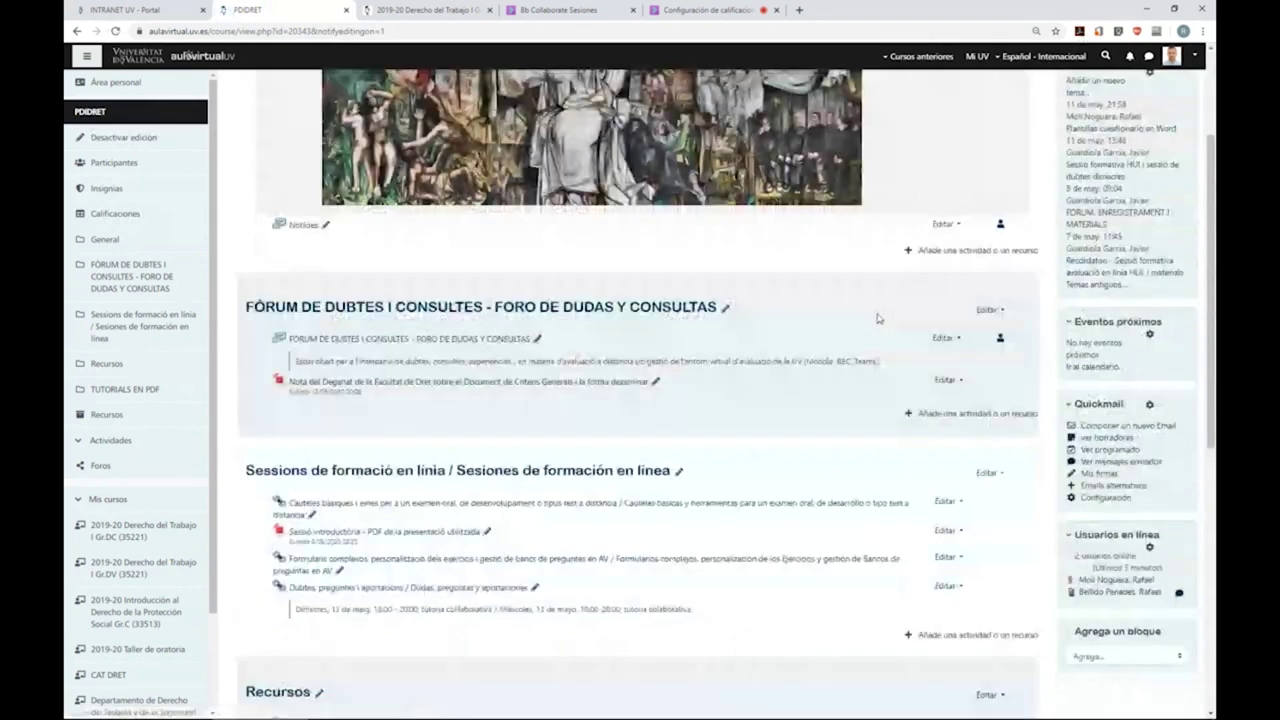
pyautogui.click(967, 189)
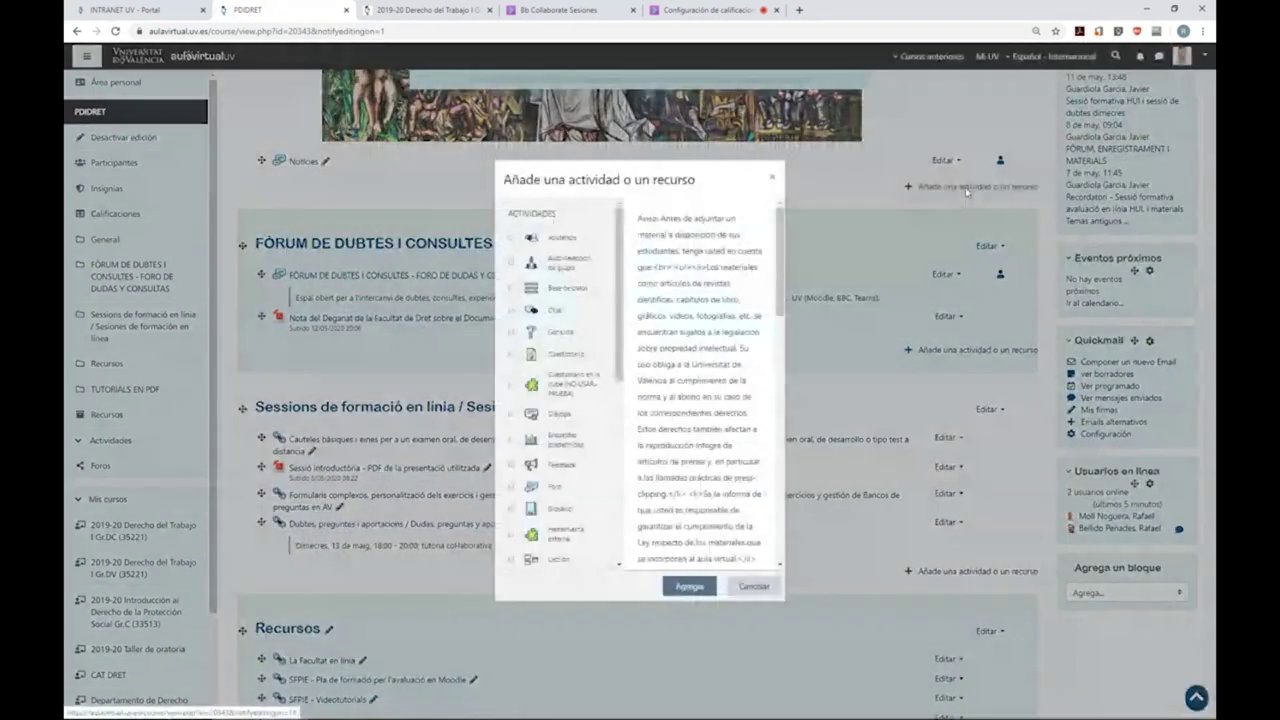
pyautogui.scroll(-1, 576, 316)
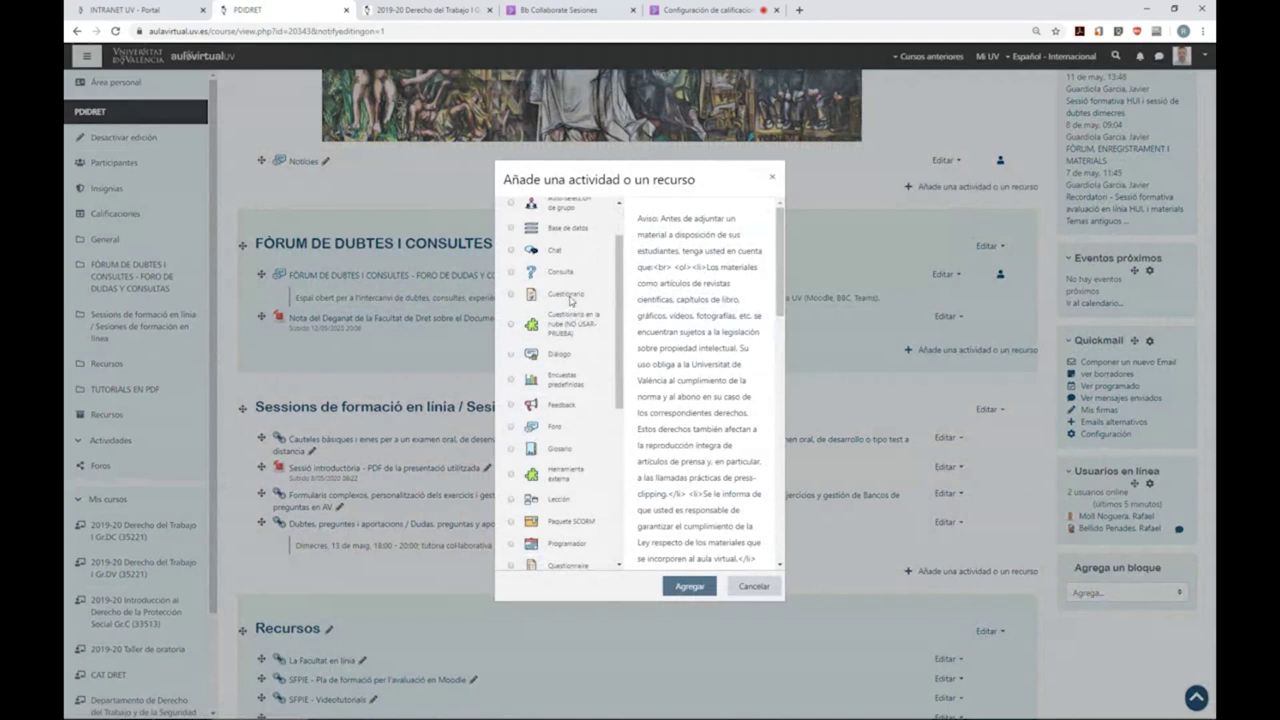
pyautogui.click(566, 295)
pyautogui.scroll(-3, 572, 300)
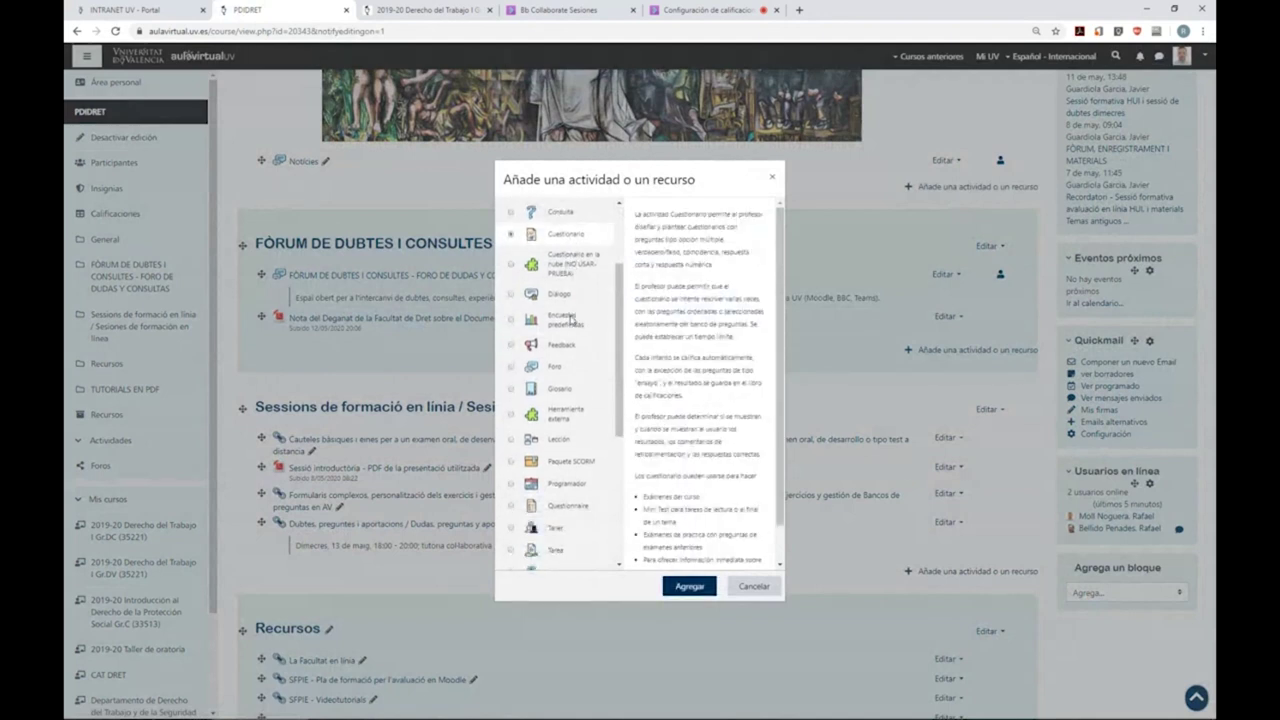
pyautogui.click(558, 432)
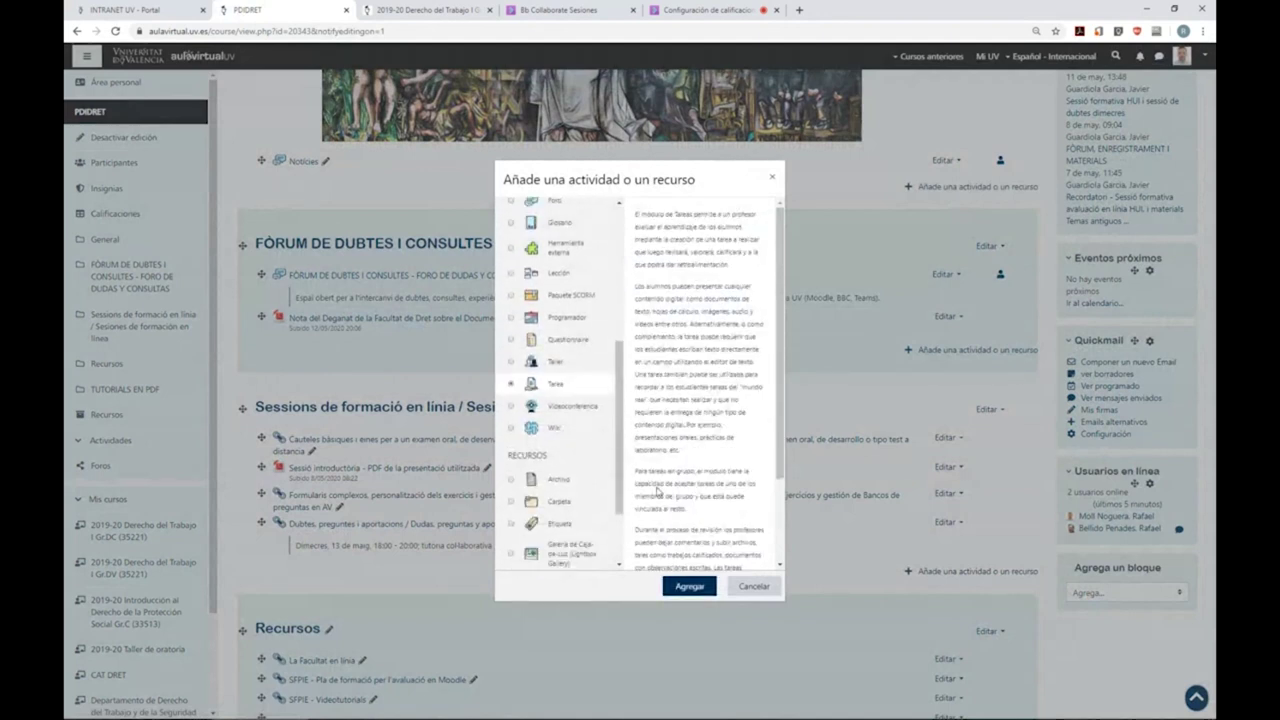
pyautogui.click(689, 587)
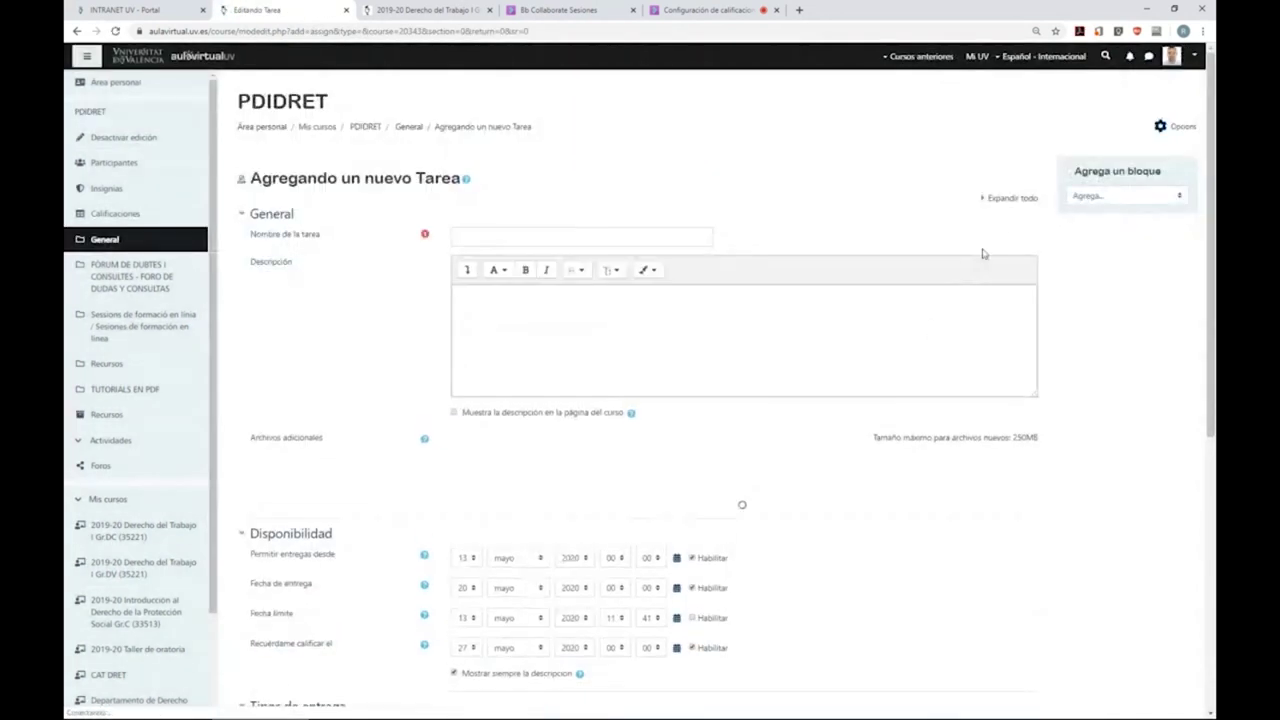
# - Expand all settings sections and name the assignment "Actividad de evaluación continua 1"
pyautogui.click(1012, 199)
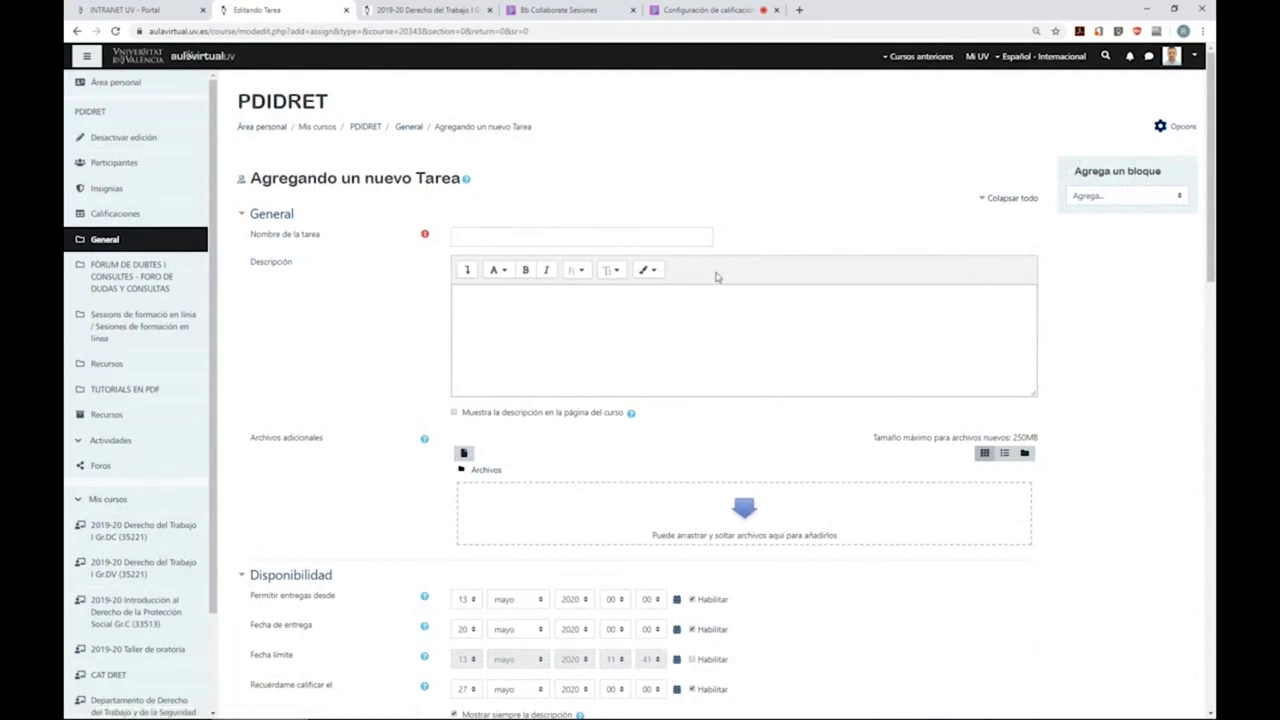
pyautogui.click(634, 234)
pyautogui.write('A')
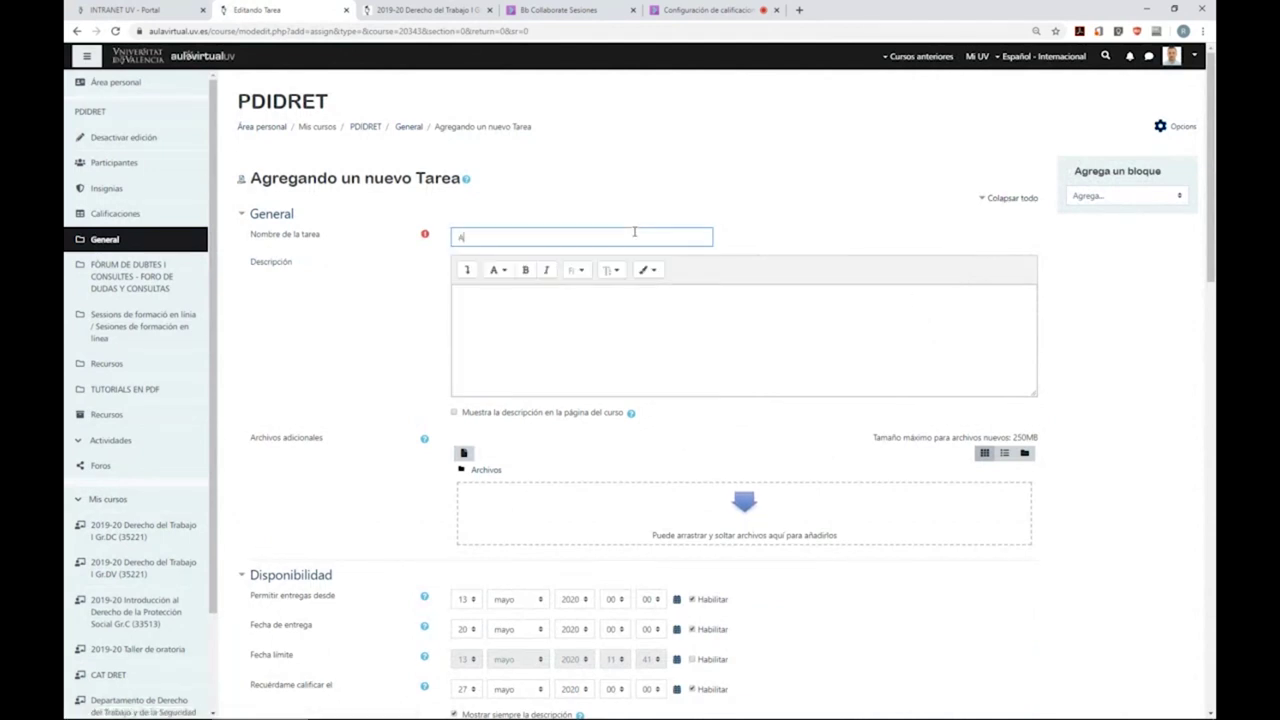
pyautogui.write('ctividad de evaluación ')
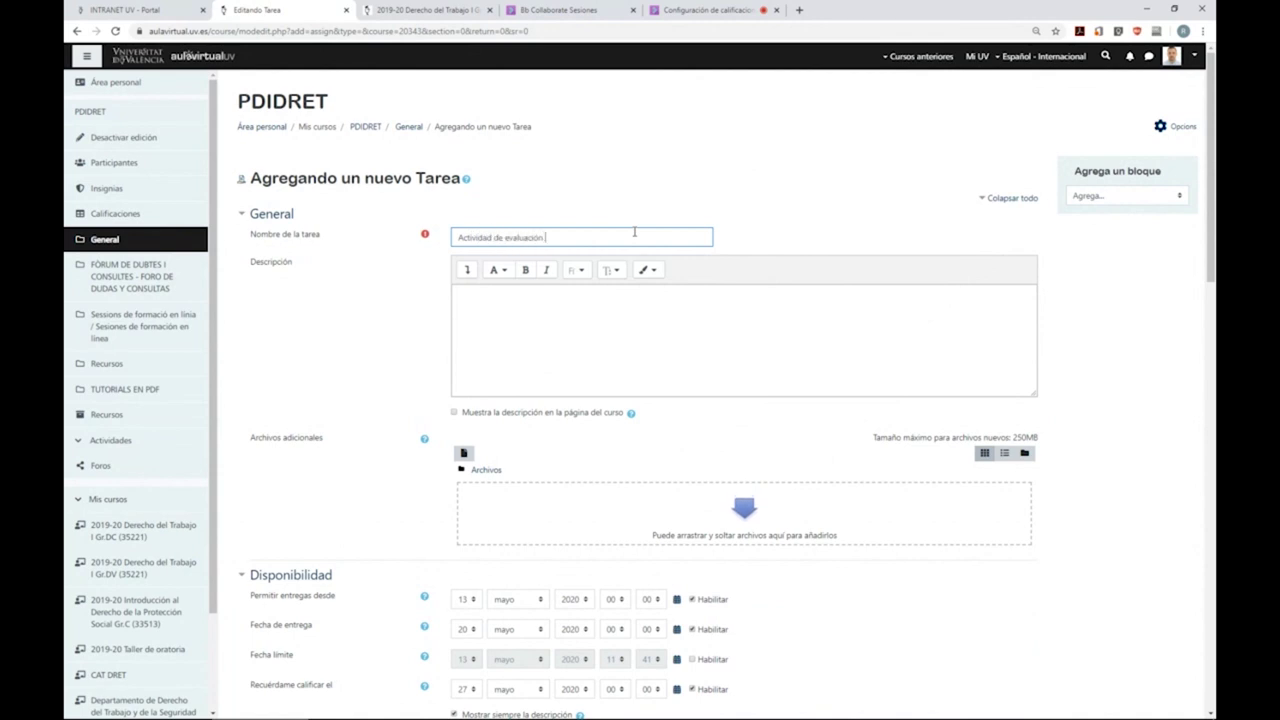
pyautogui.write('continua (')
# - Enter "instrucciones para los estudiantes" as the assignment's description
pyautogui.click(605, 305)
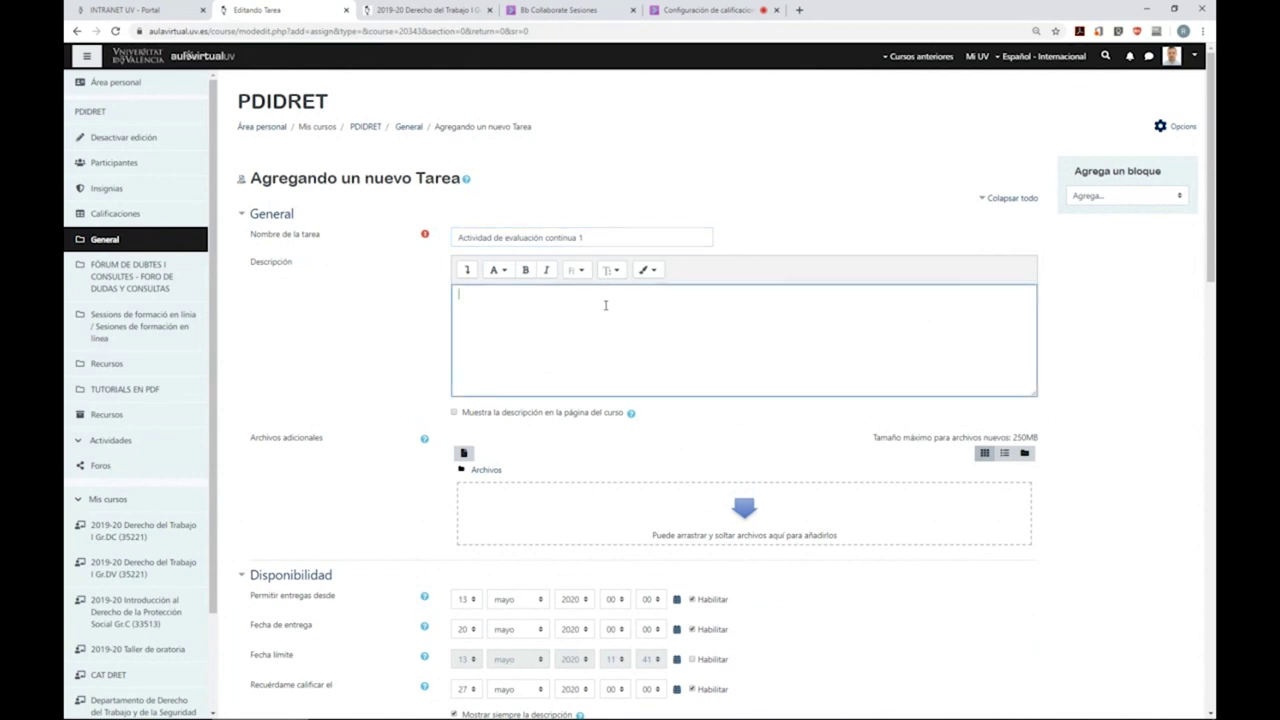
pyautogui.write('instrucciones de los estudiantes')
pyautogui.doubleClick(512, 295)
pyautogui.write('para')
# - Disable the assignment's "Permitir entregas desde", "Fecha de entrega" and "Recuérdame calificar el" dates
pyautogui.scroll(-2, 526, 343)
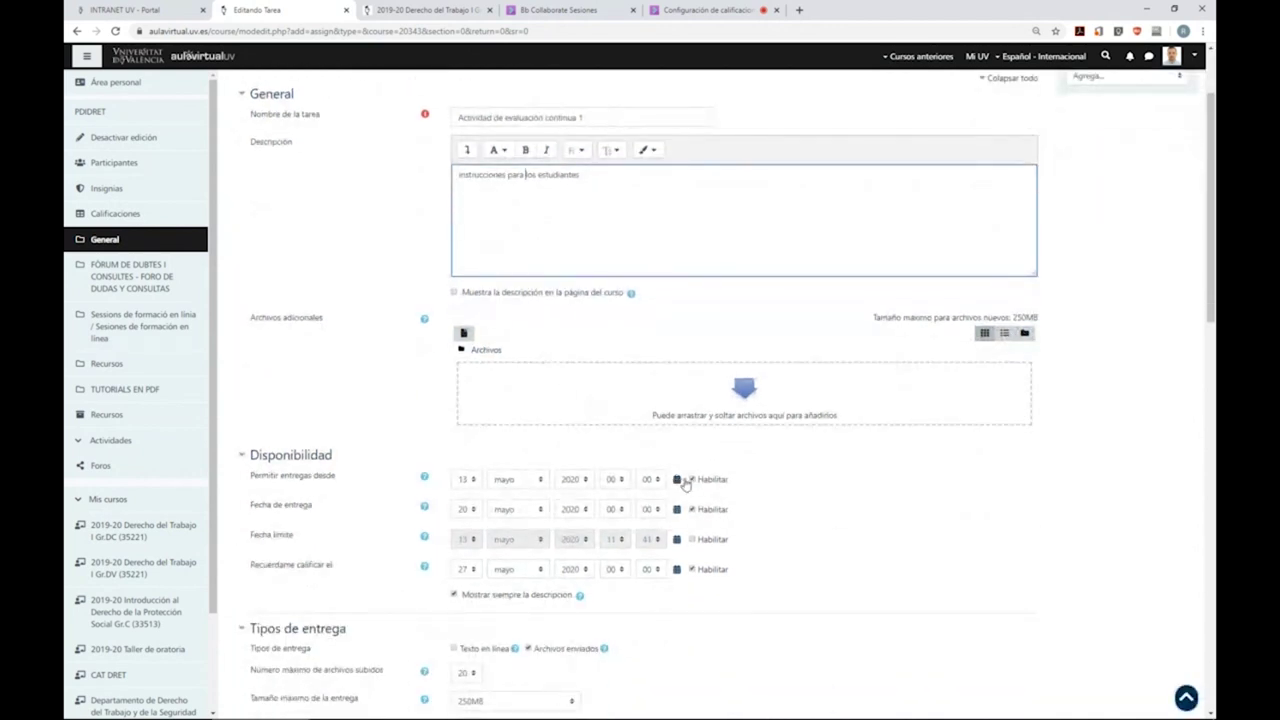
pyautogui.click(691, 480)
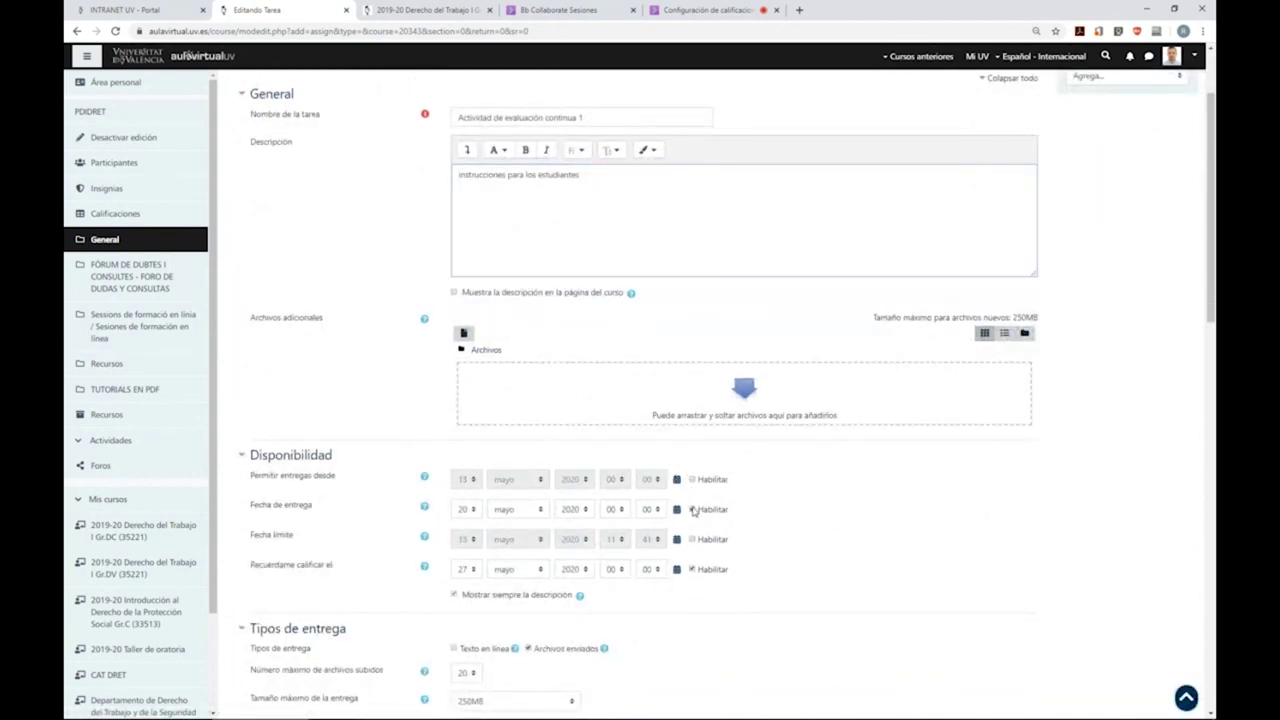
pyautogui.click(691, 510)
pyautogui.click(692, 569)
# - Review the assignment's submission, feedback, group, notification, URKUND and grading settings, including the available grade categories
pyautogui.scroll(-1, 693, 570)
pyautogui.scroll(-1, 693, 570)
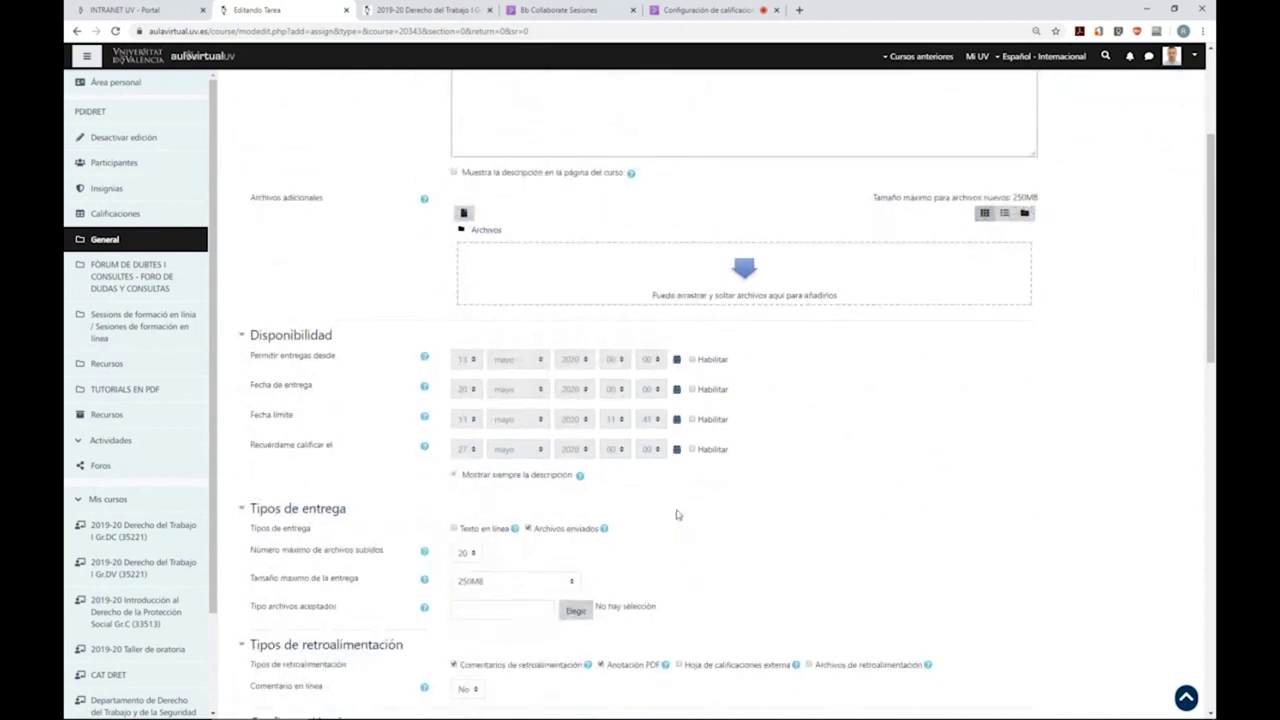
pyautogui.scroll(-2, 664, 484)
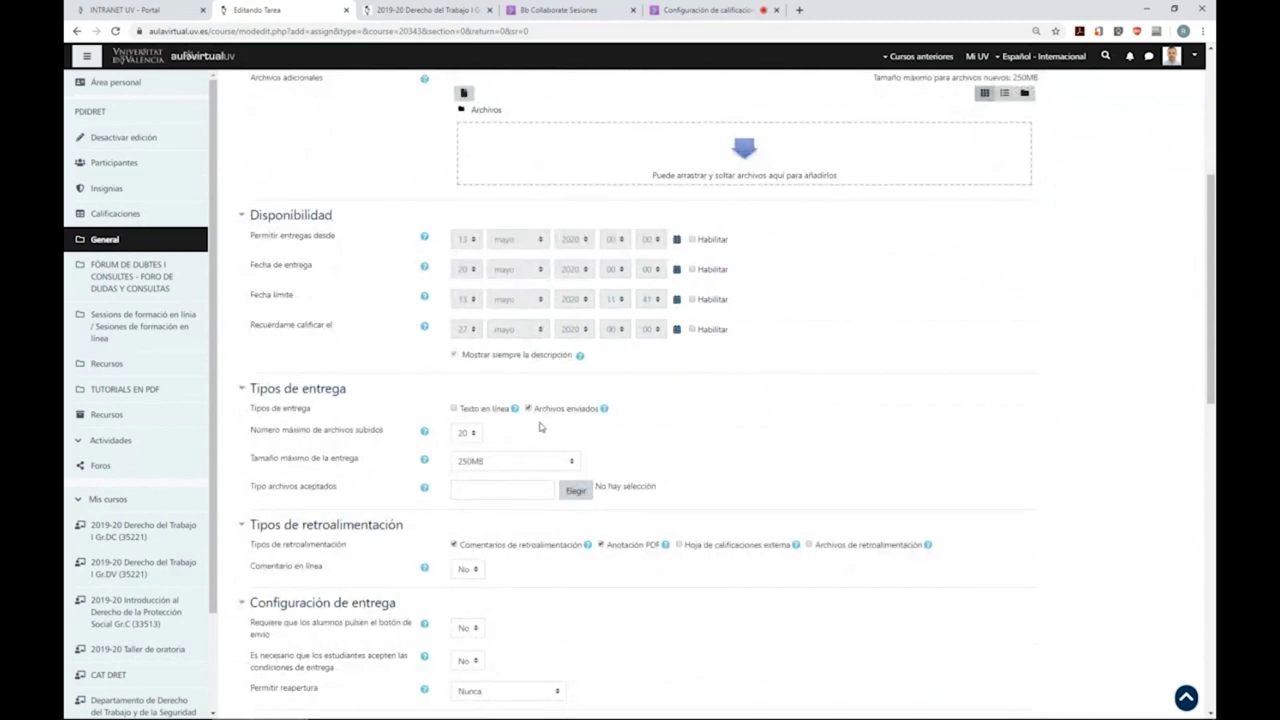
pyautogui.scroll(-2, 537, 425)
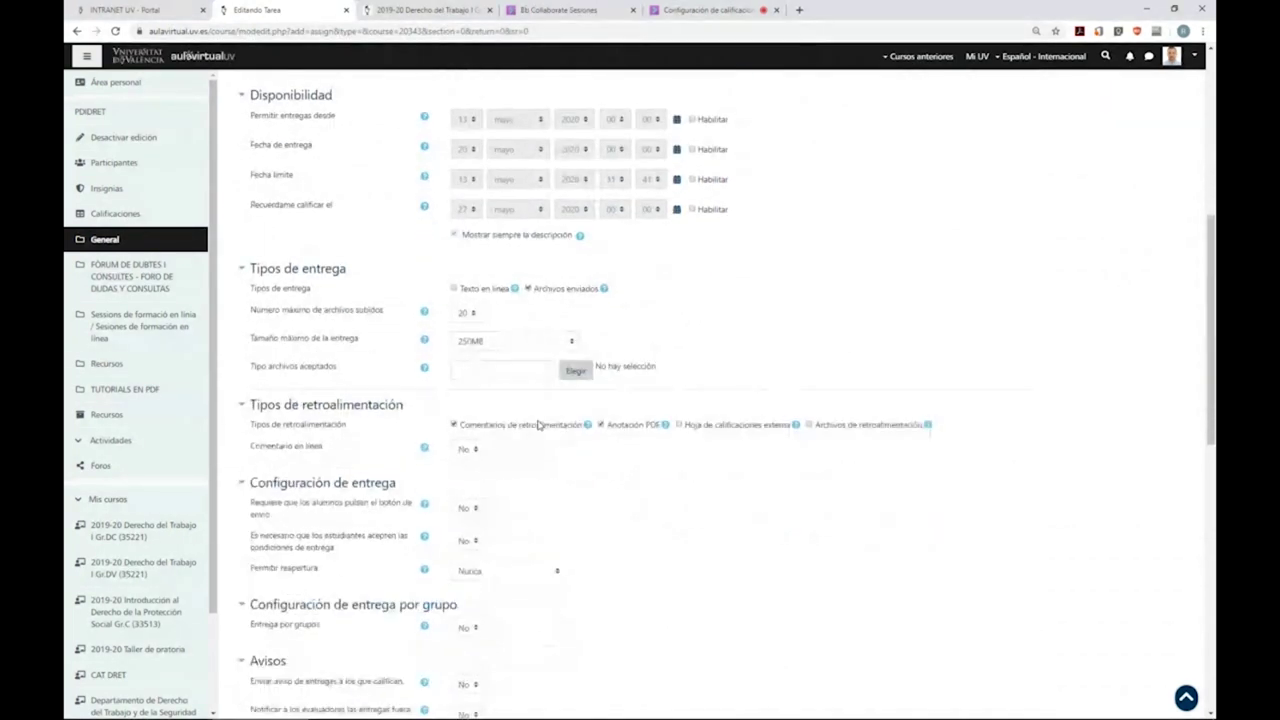
pyautogui.scroll(-1, 537, 425)
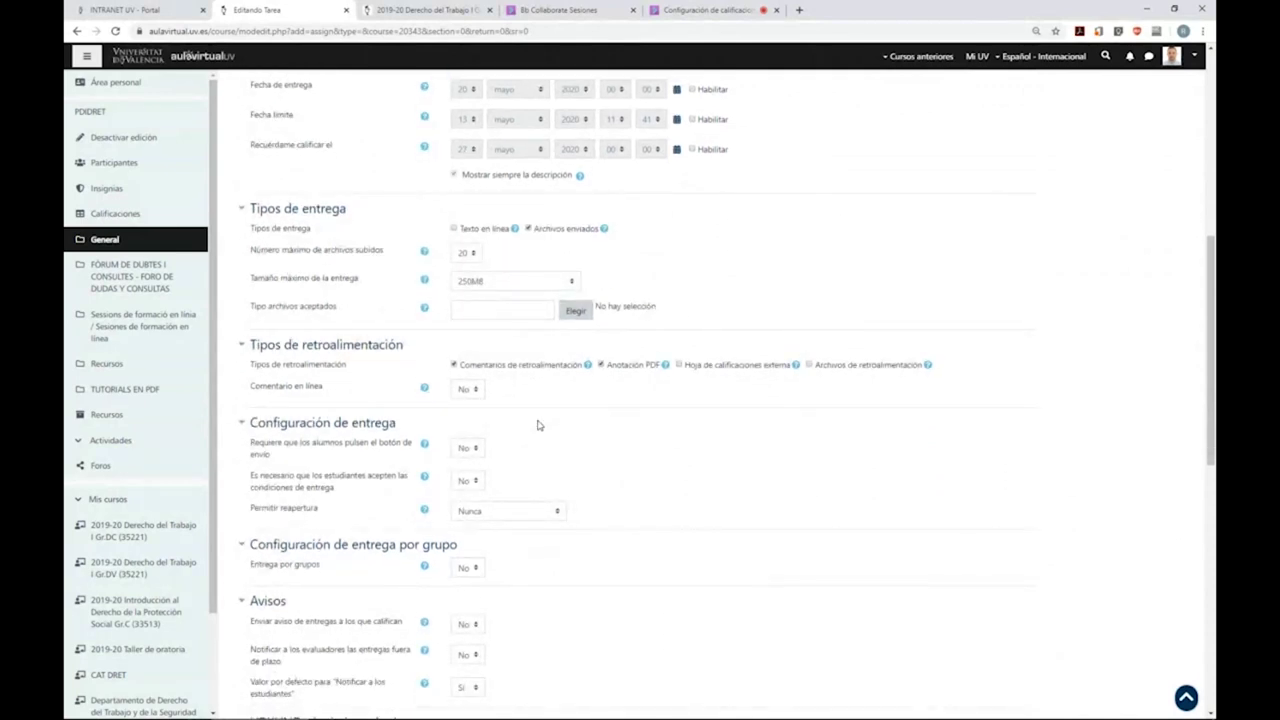
pyautogui.scroll(-1, 537, 425)
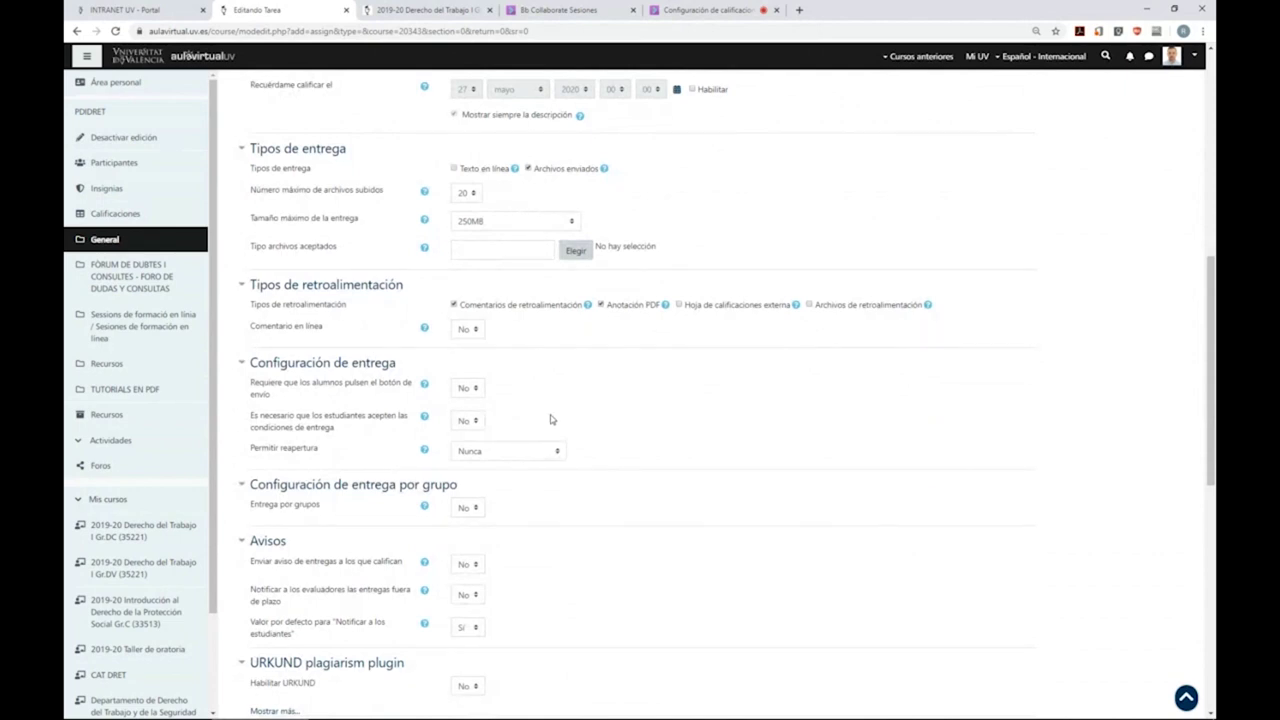
pyautogui.scroll(-2, 629, 410)
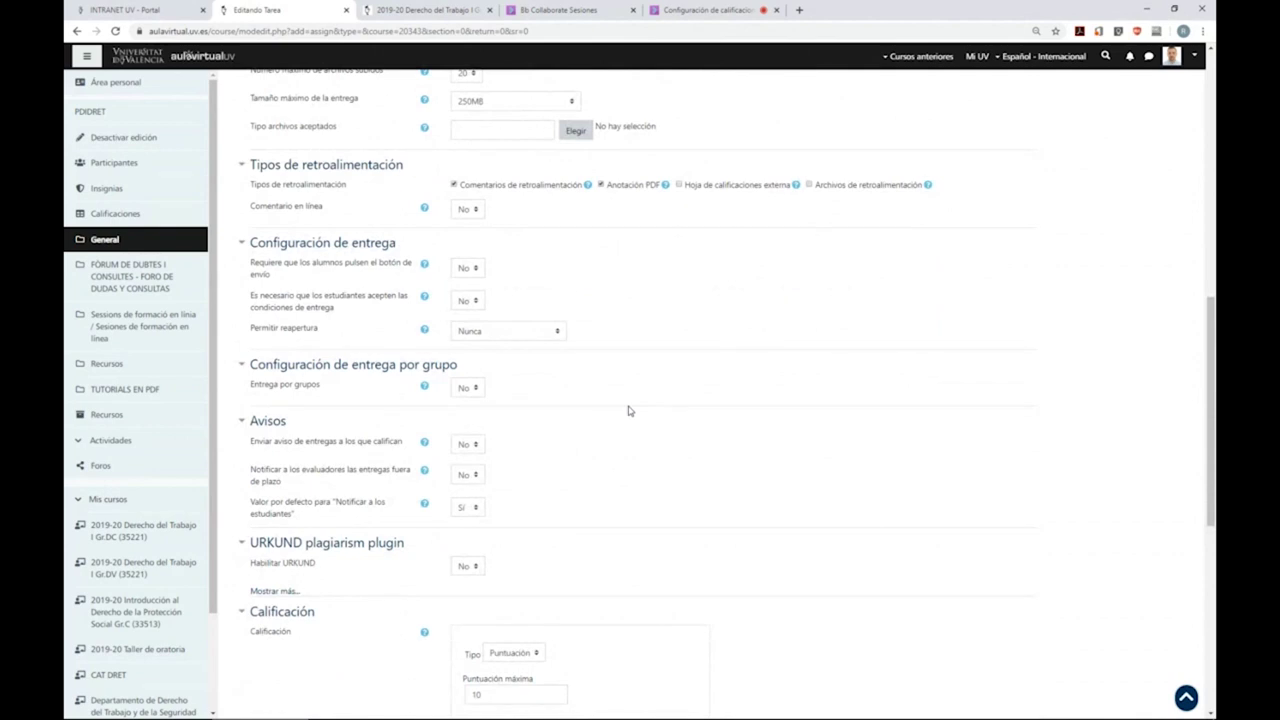
pyautogui.scroll(2, 629, 410)
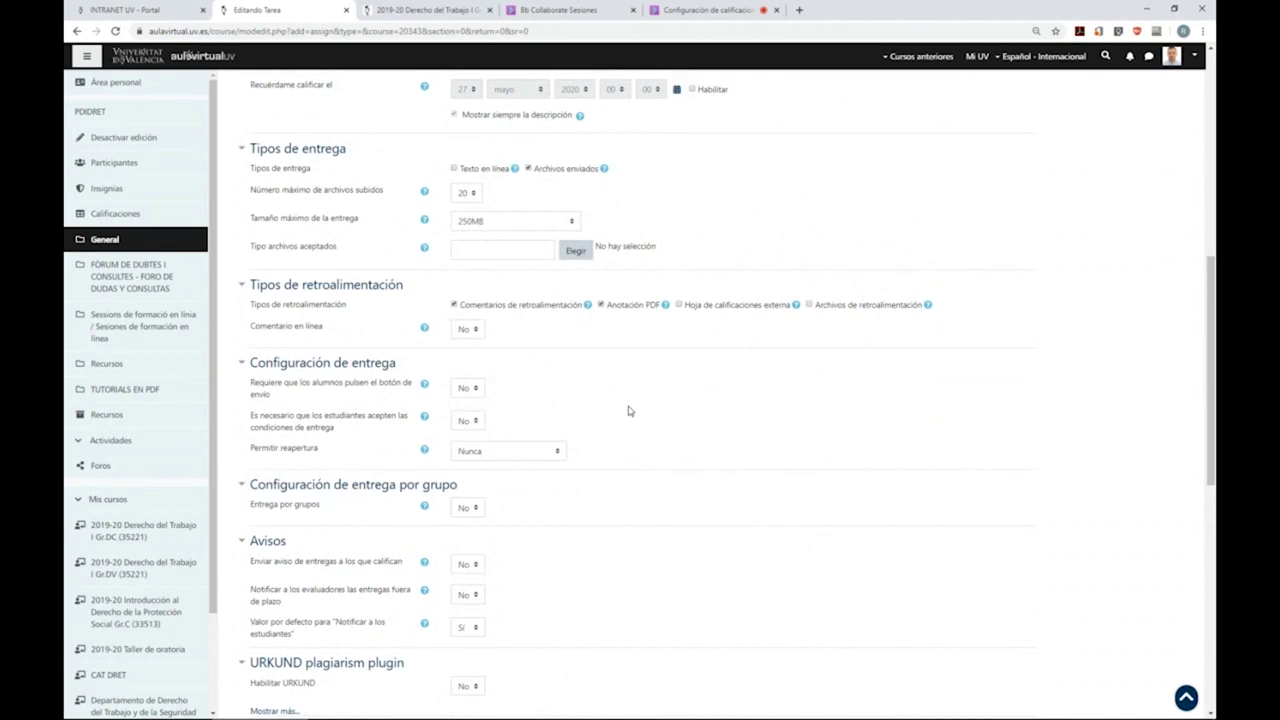
pyautogui.scroll(-3, 629, 410)
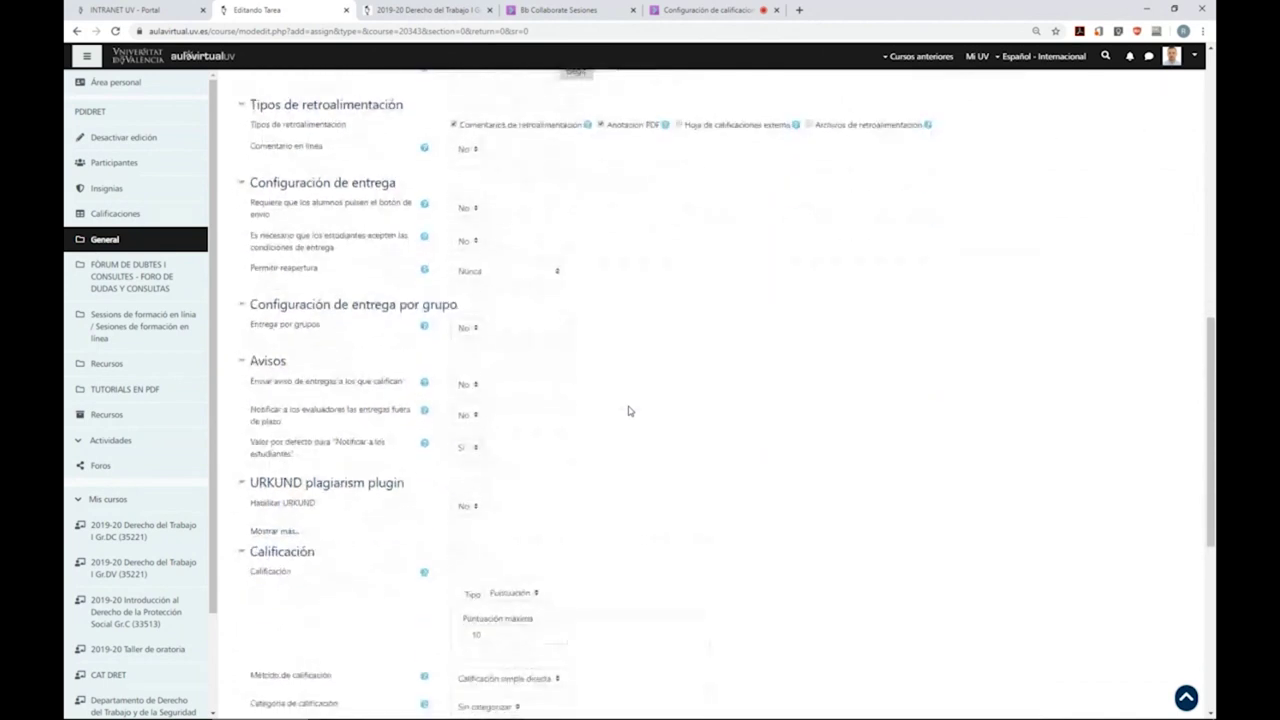
pyautogui.scroll(-2, 629, 410)
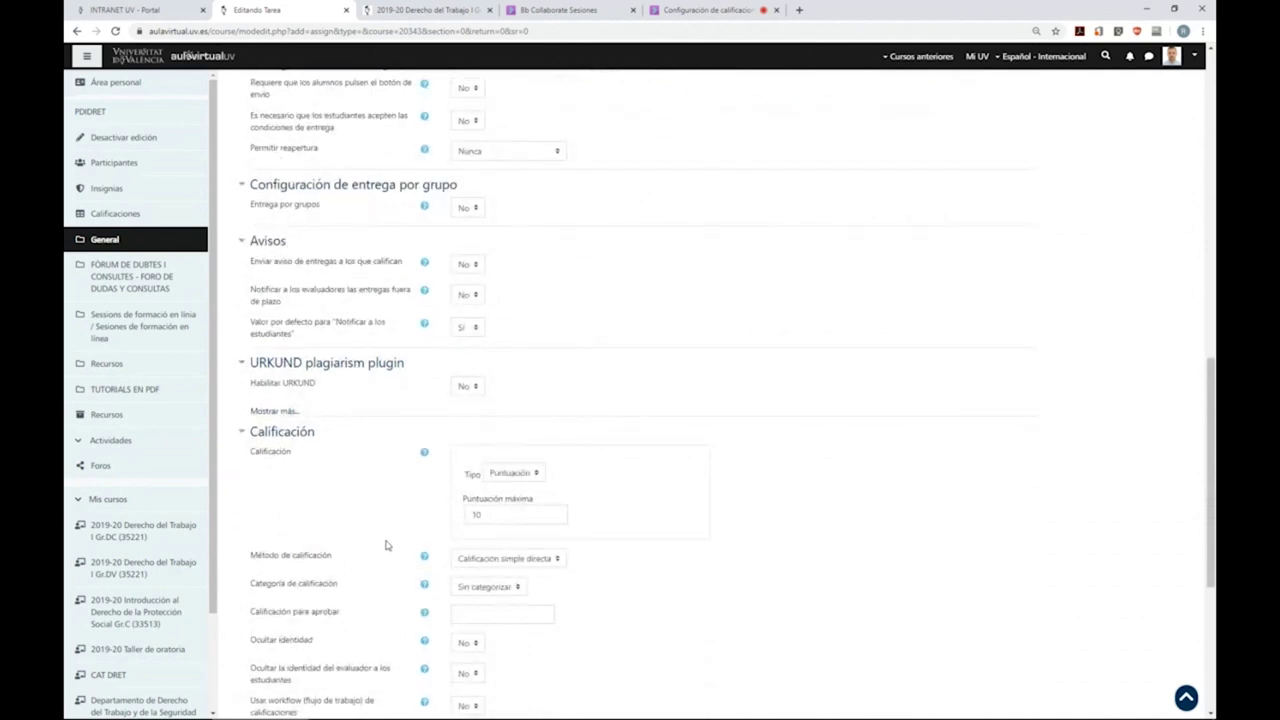
pyautogui.click(489, 592)
pyautogui.click(558, 586)
# - Save the assignment, return to the course page and hide the assignment from students
pyautogui.scroll(-4, 530, 516)
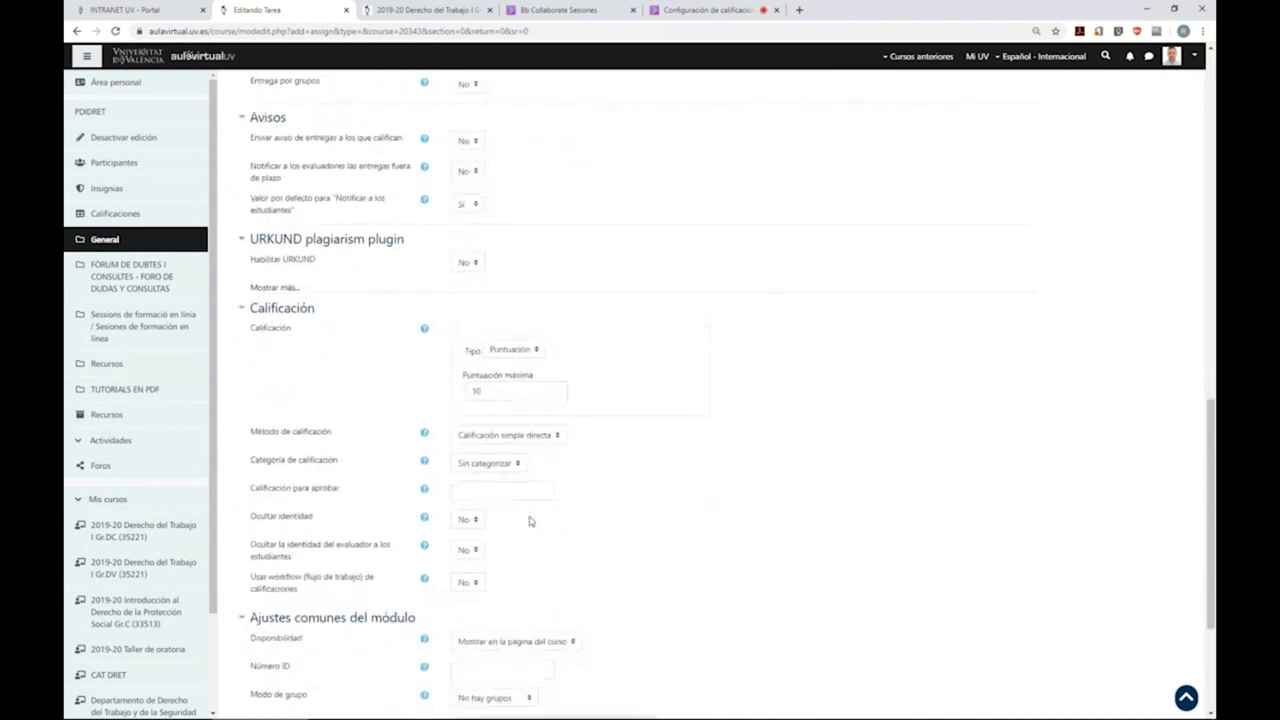
pyautogui.click(535, 624)
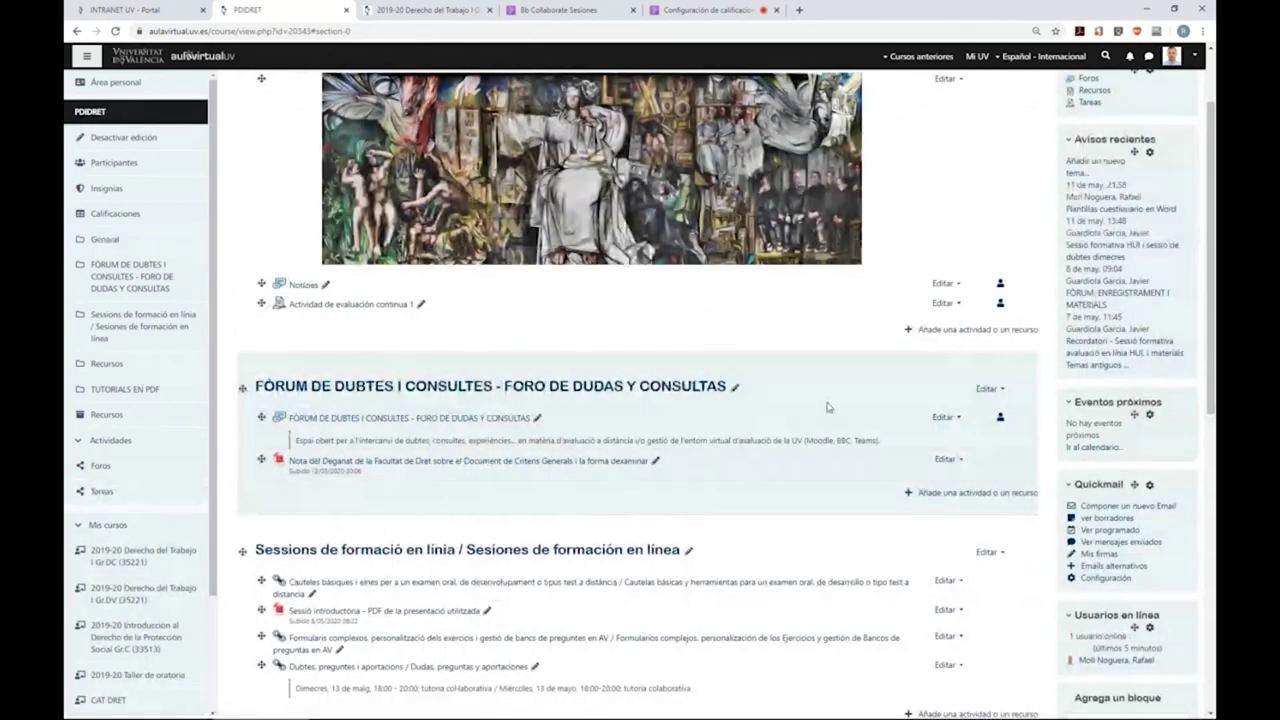
pyautogui.click(945, 306)
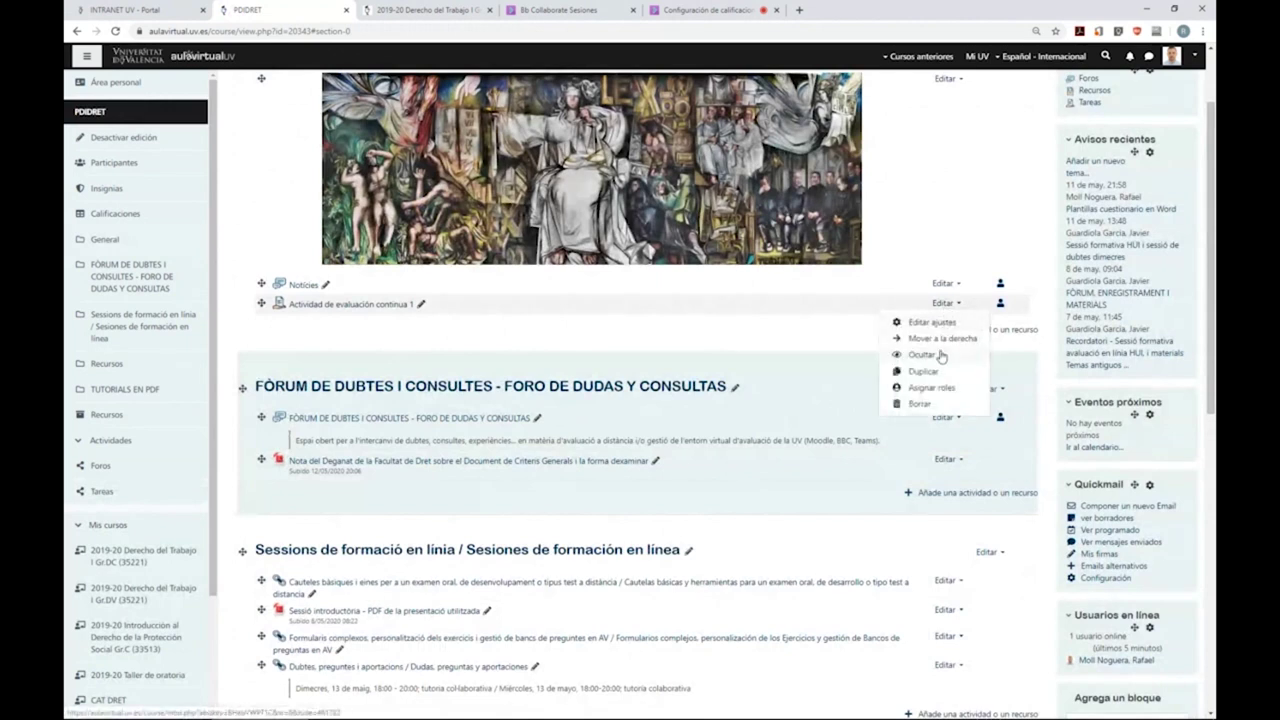
pyautogui.click(940, 355)
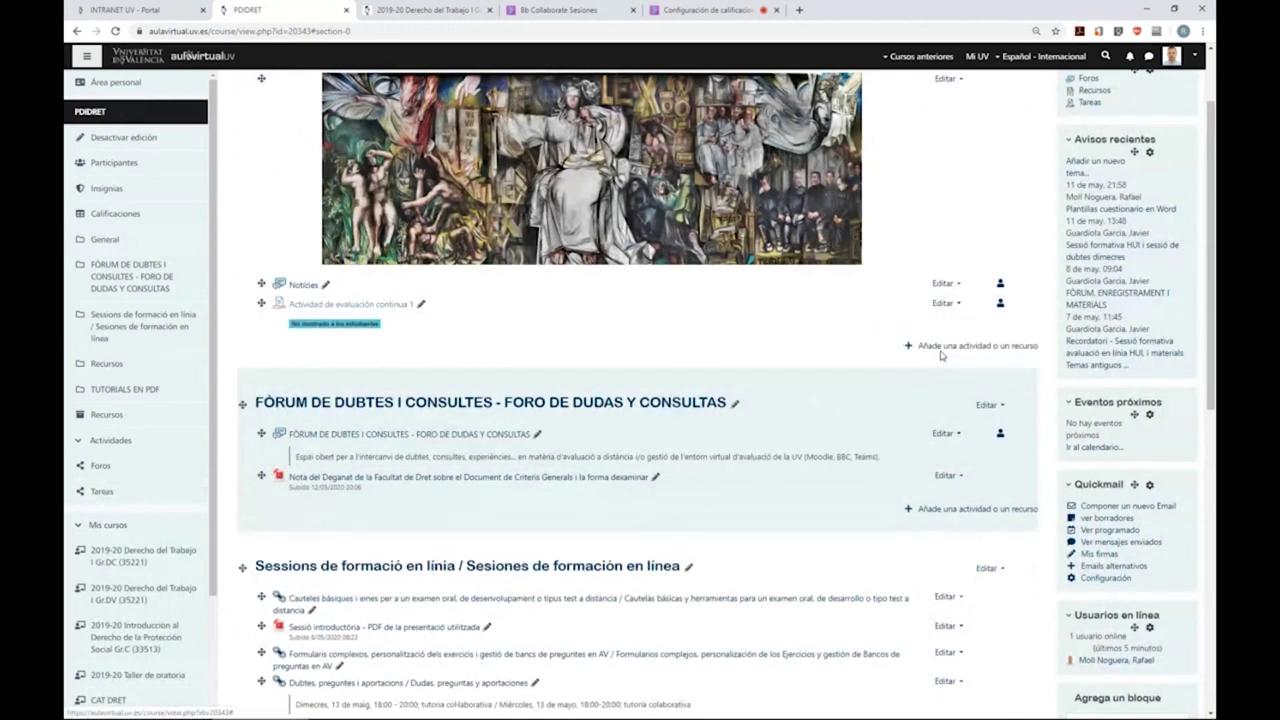
# - Duplicate the hidden assignment "Actividad de evaluación continua 1"
pyautogui.scroll(1, 940, 355)
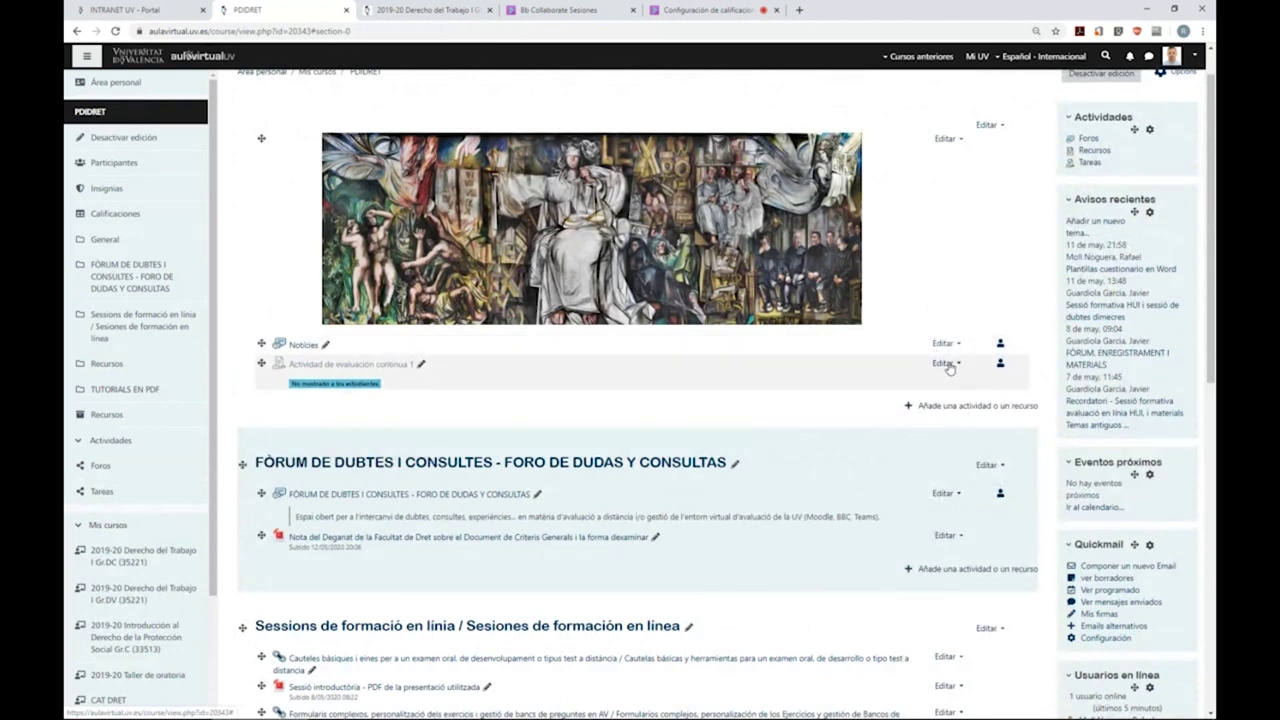
pyautogui.click(946, 365)
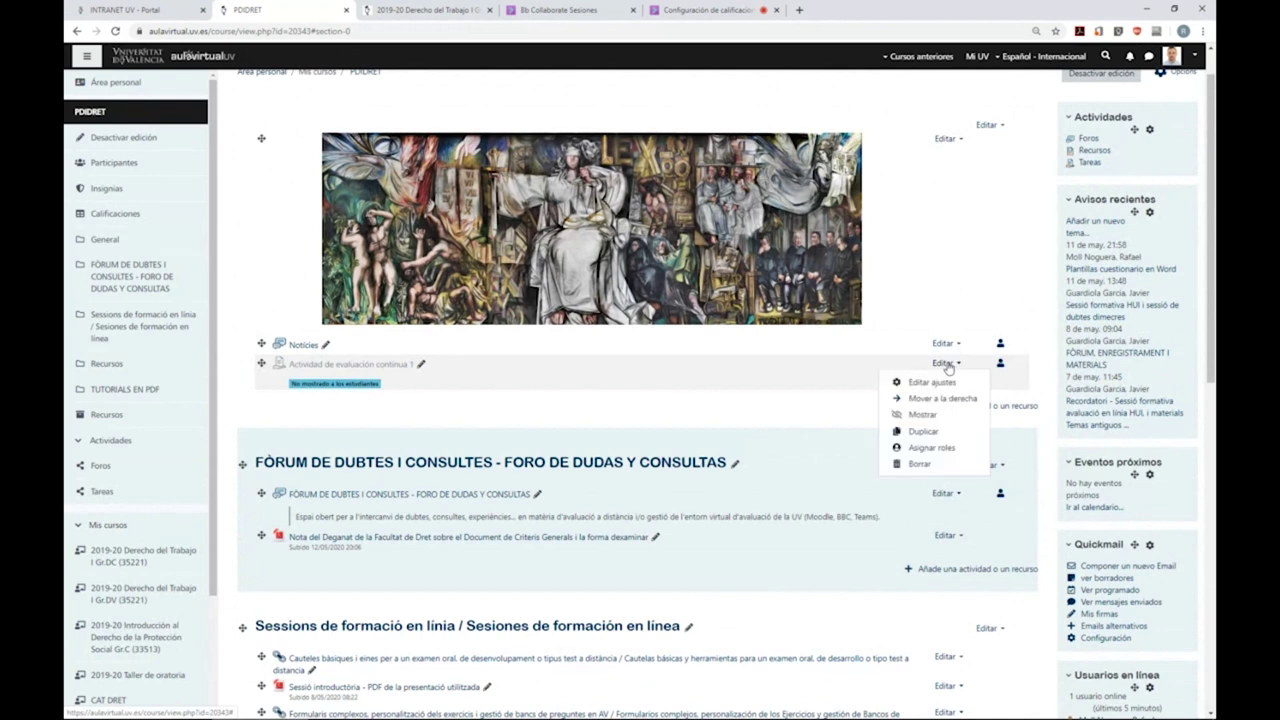
pyautogui.click(922, 431)
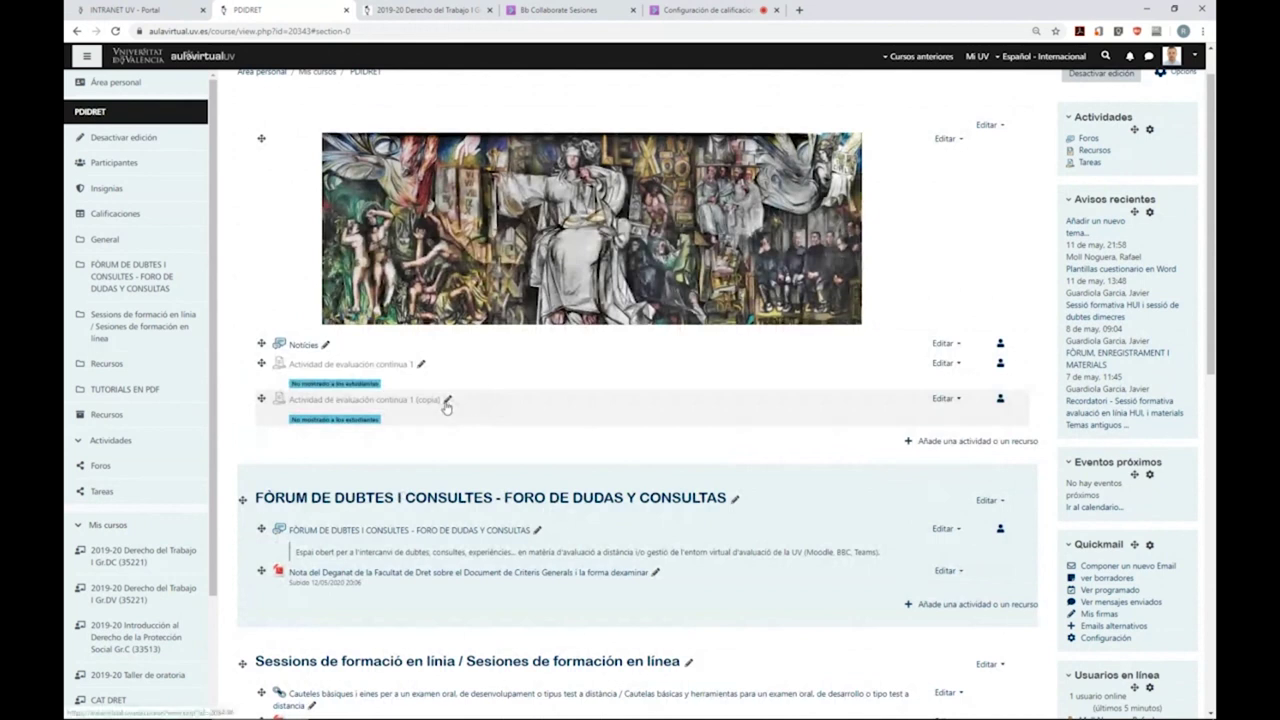
# - Rename the duplicated assignment as "Actividad de evaluación continua 2"
pyautogui.click(446, 400)
pyautogui.moveTo(400, 401); pyautogui.dragTo(450, 401)
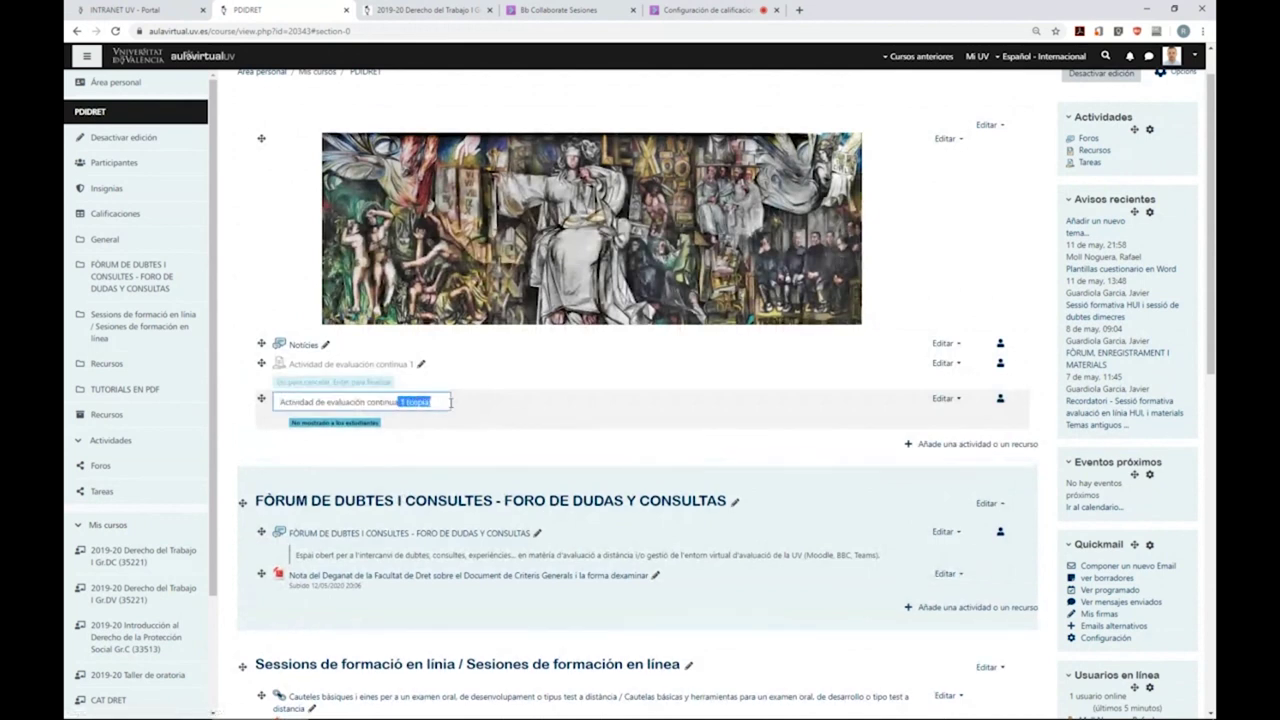
pyautogui.click(450, 401)
pyautogui.press('Return')
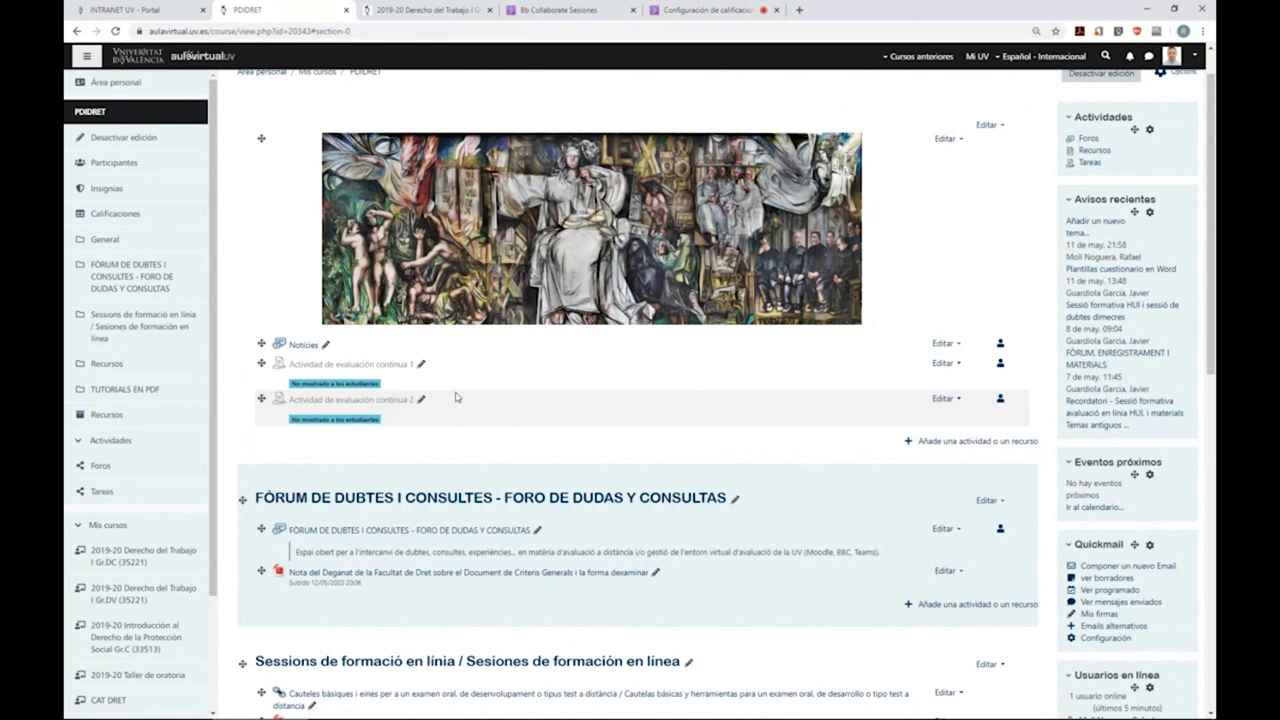
# - Open the "Configurar calificaciones" page of the PDIDRET course's gradebook
pyautogui.scroll(1, 455, 397)
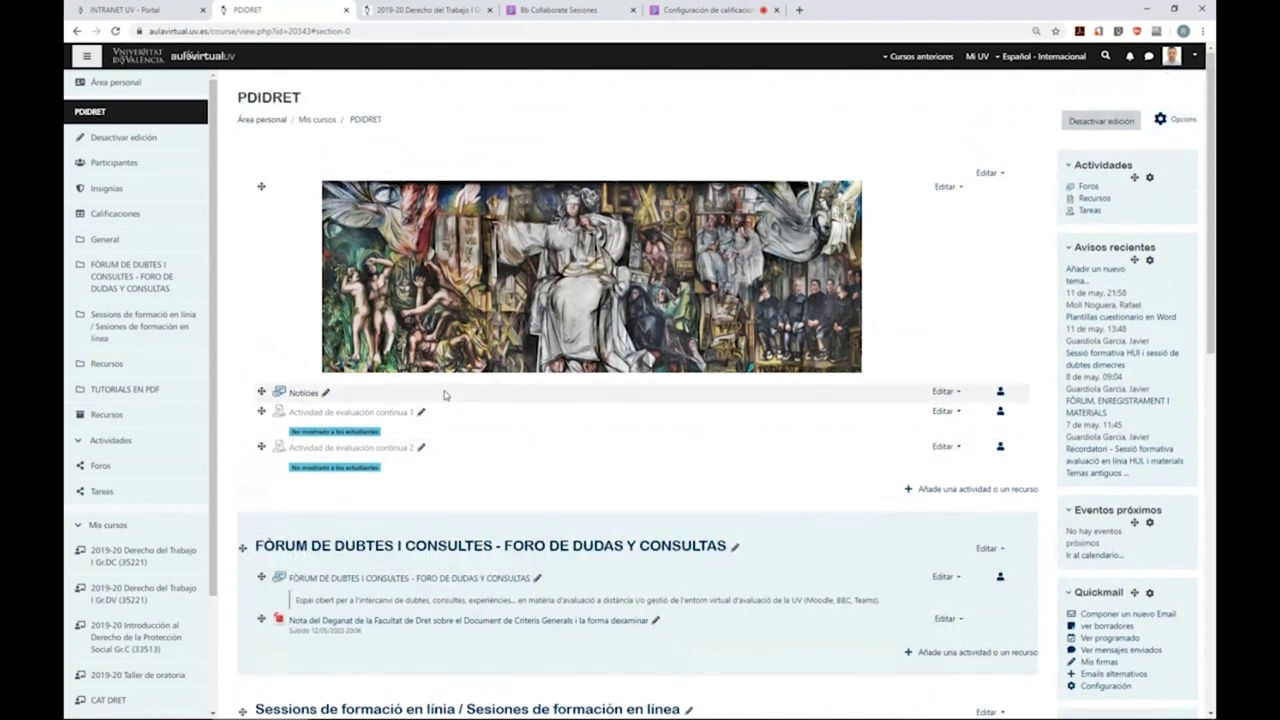
pyautogui.click(145, 215)
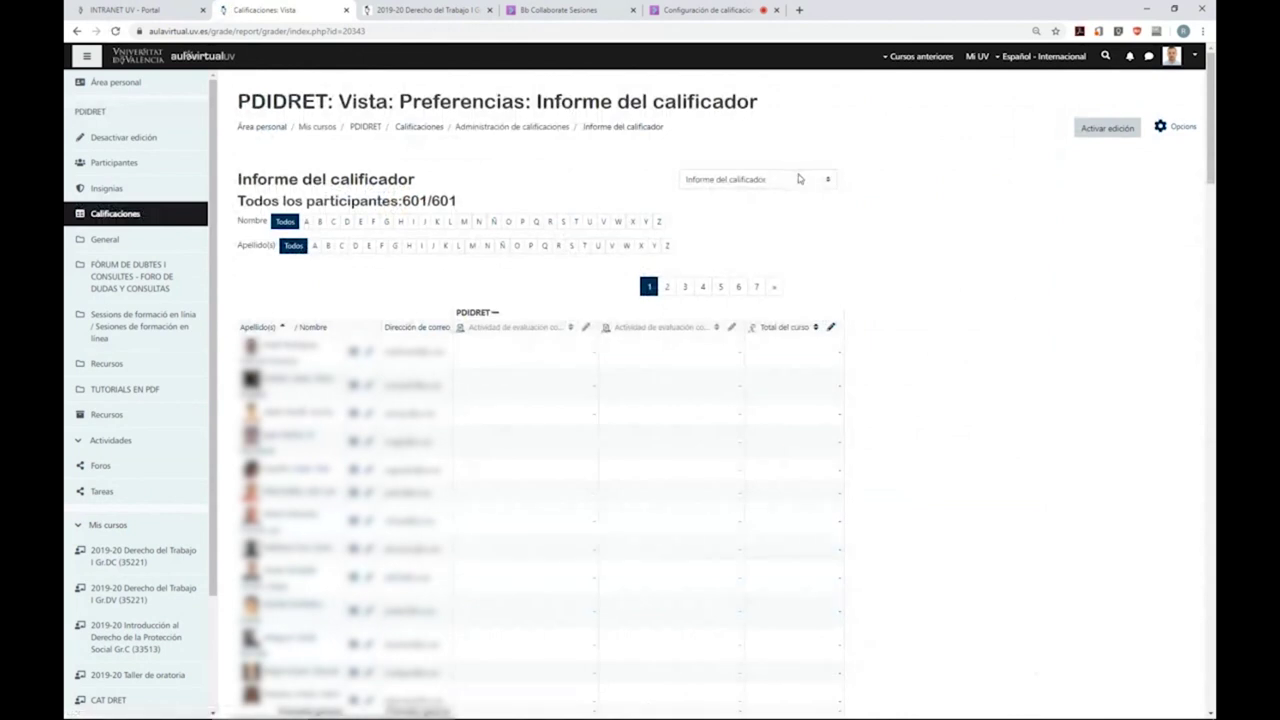
pyautogui.click(798, 179)
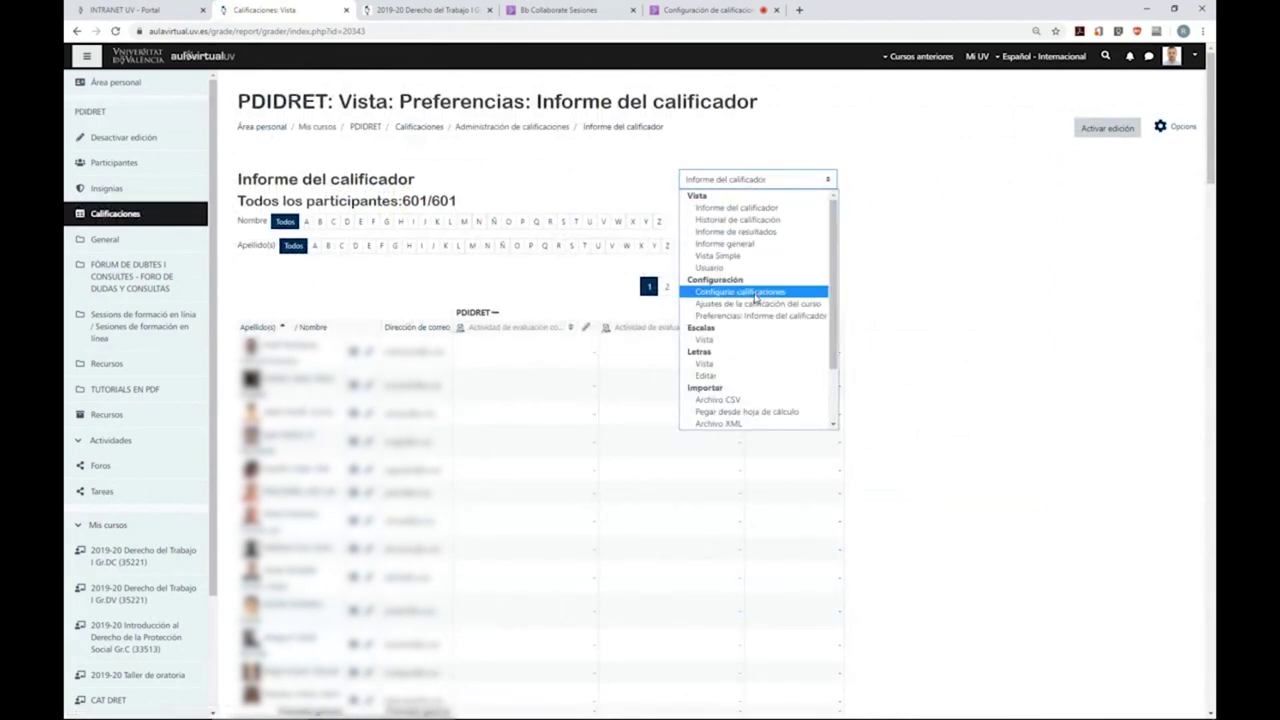
pyautogui.click(756, 291)
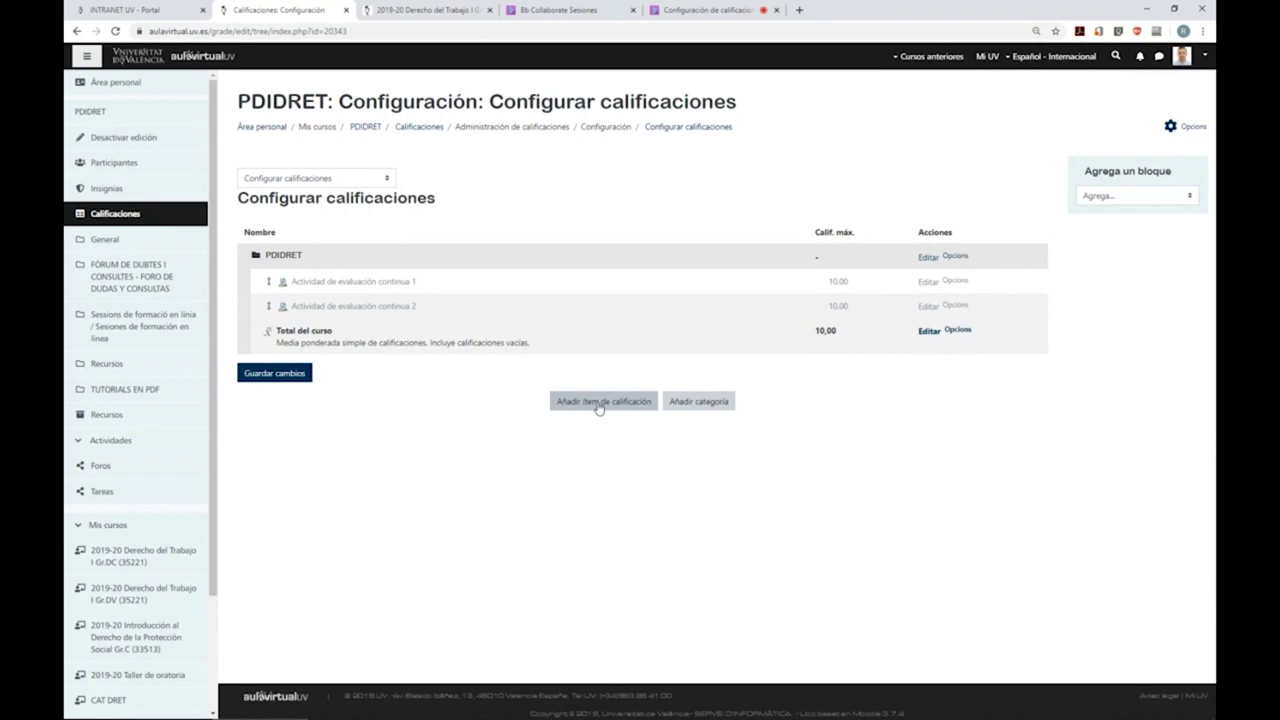
# - Inspect the "Actividad de evaluación continua 2" assignment page and the edit options of "Actividad de evaluación continua 1" in the gradebook setup
pyautogui.click(366, 127)
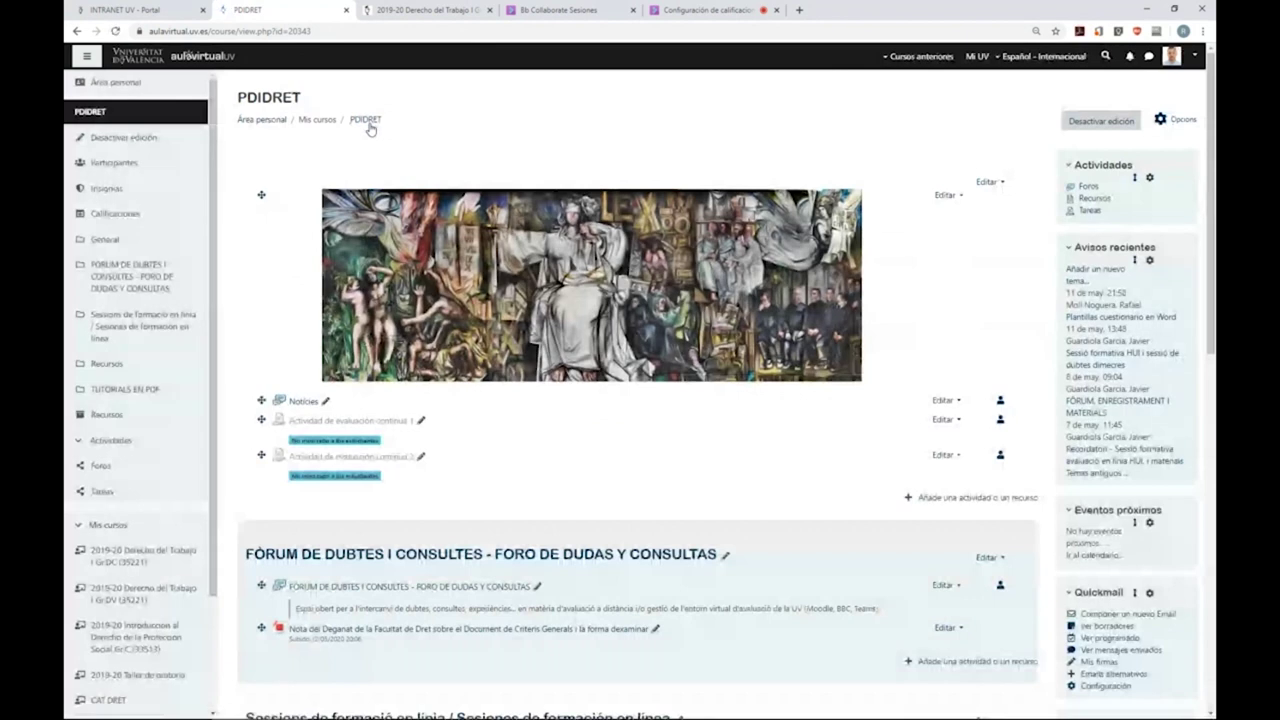
pyautogui.click(393, 459)
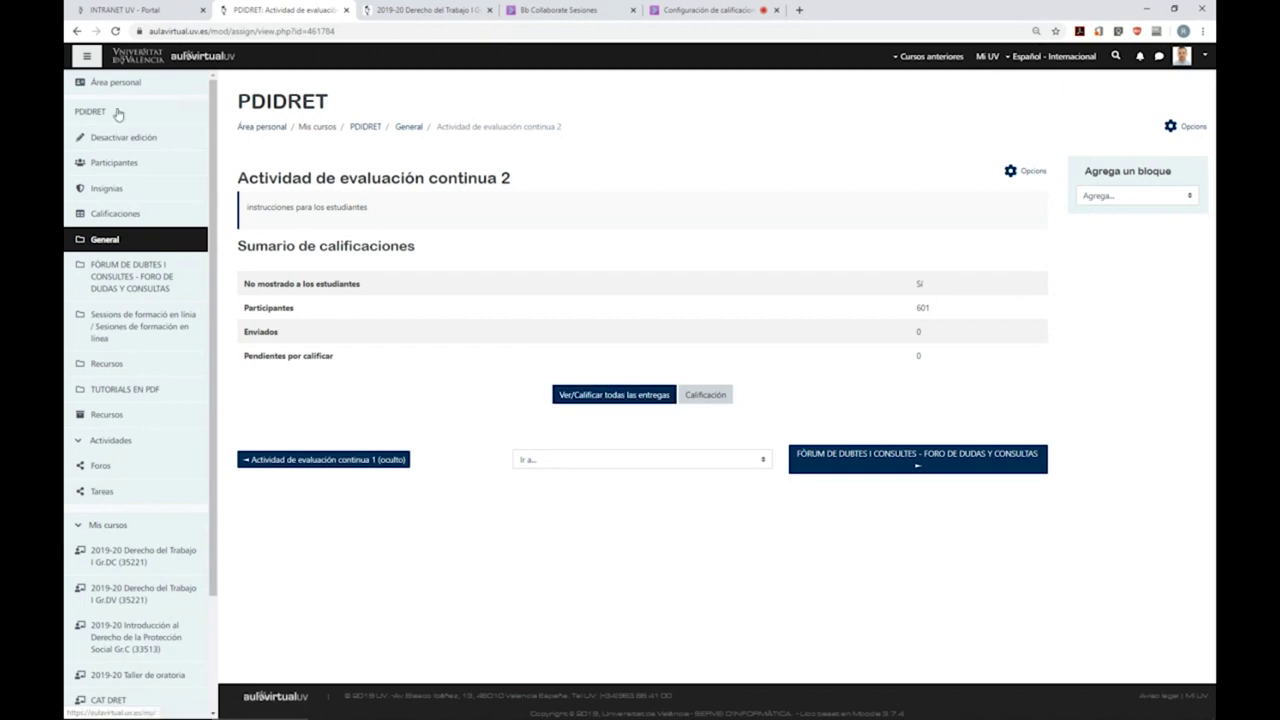
pyautogui.click(121, 211)
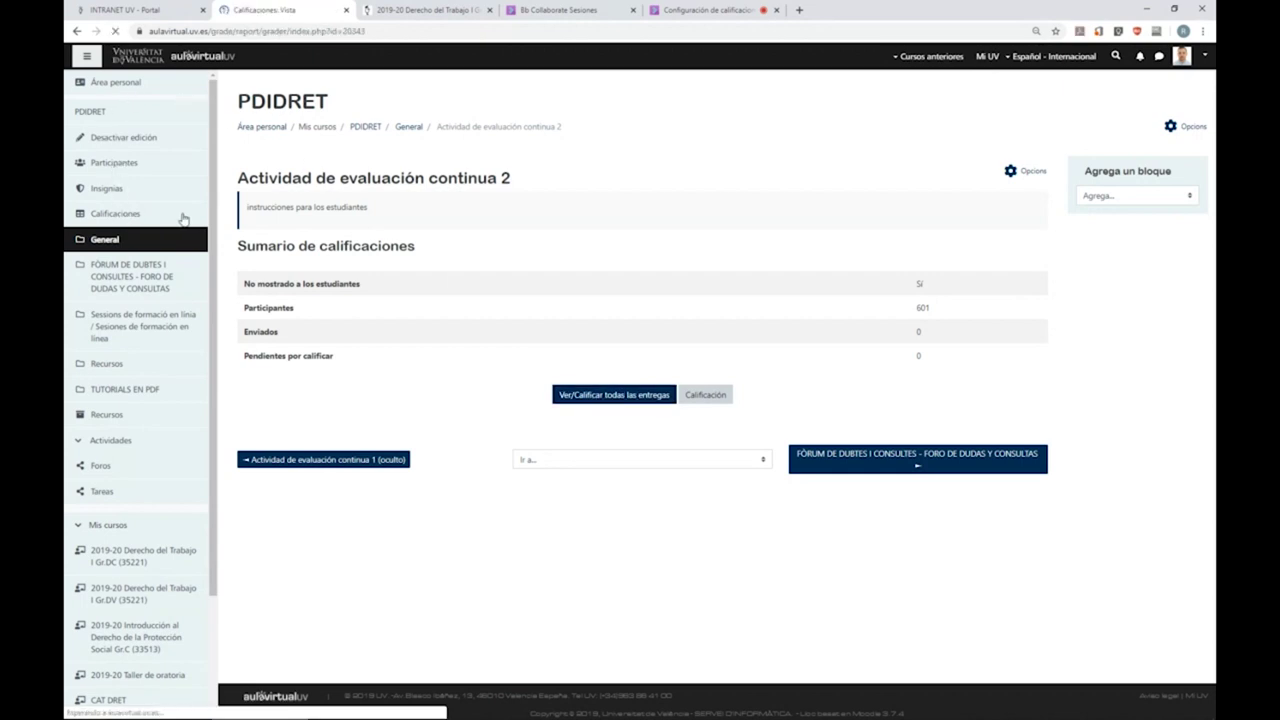
pyautogui.click(721, 186)
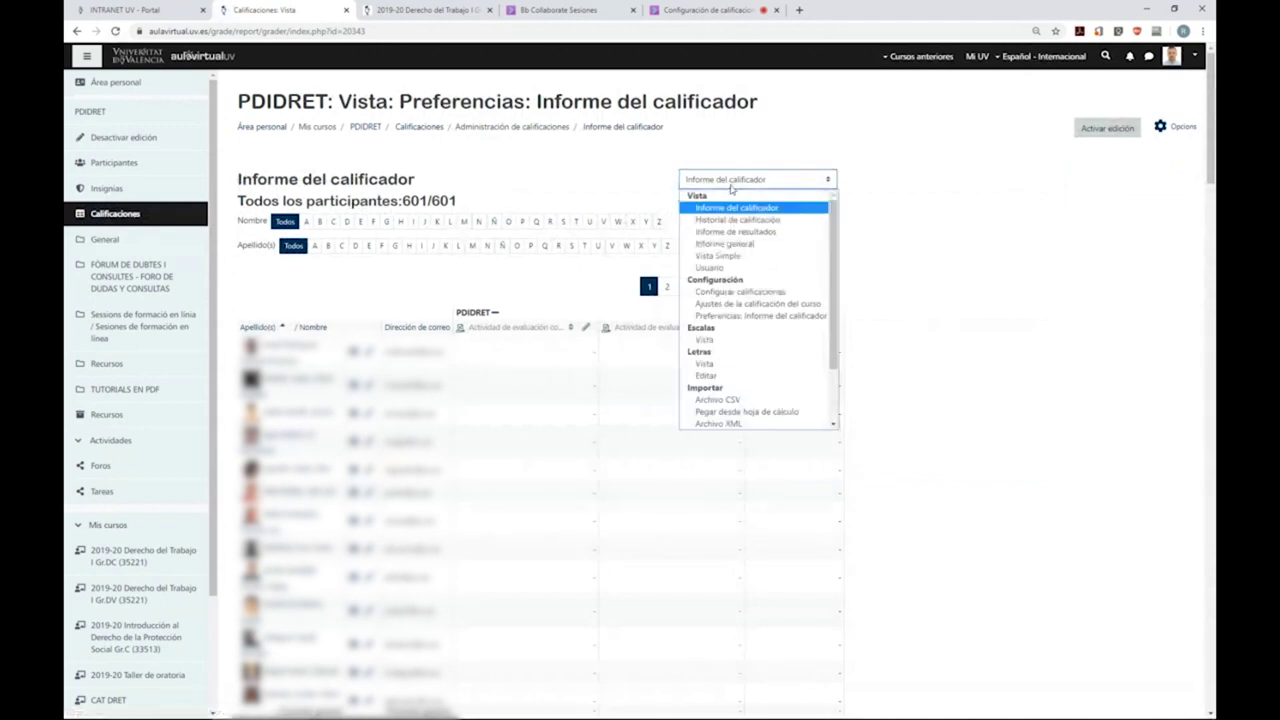
pyautogui.click(749, 288)
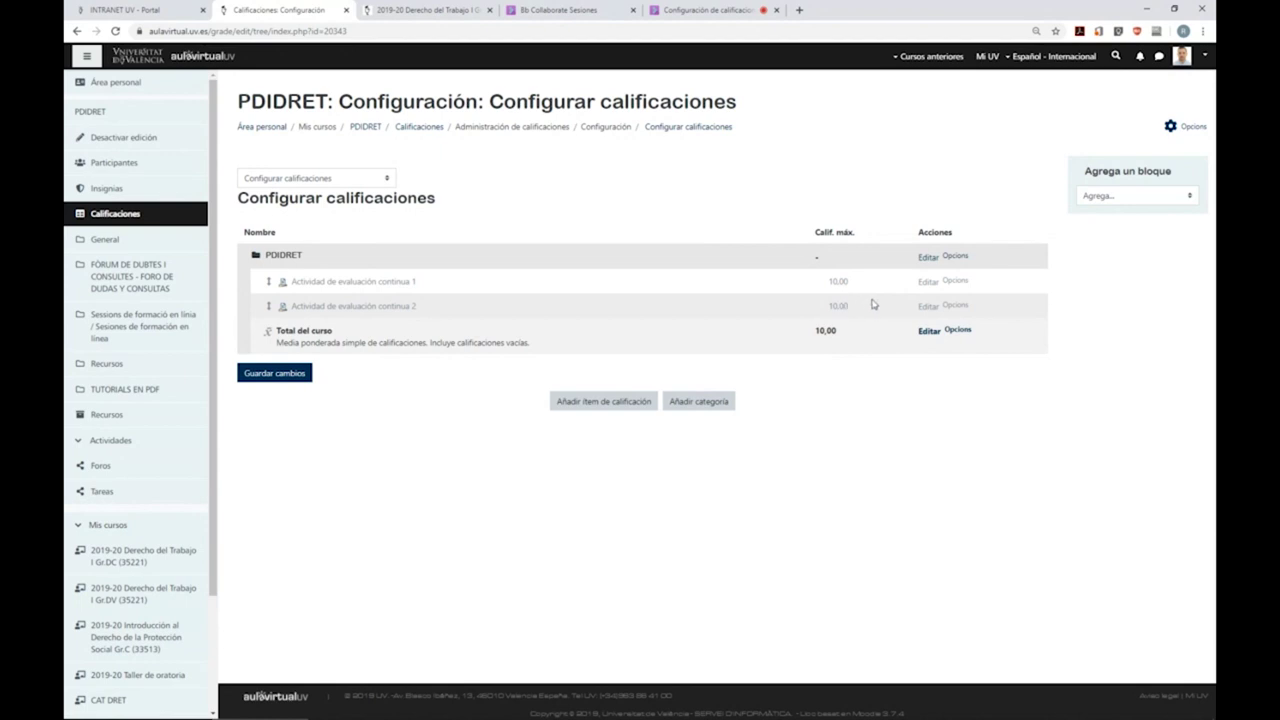
pyautogui.click(930, 284)
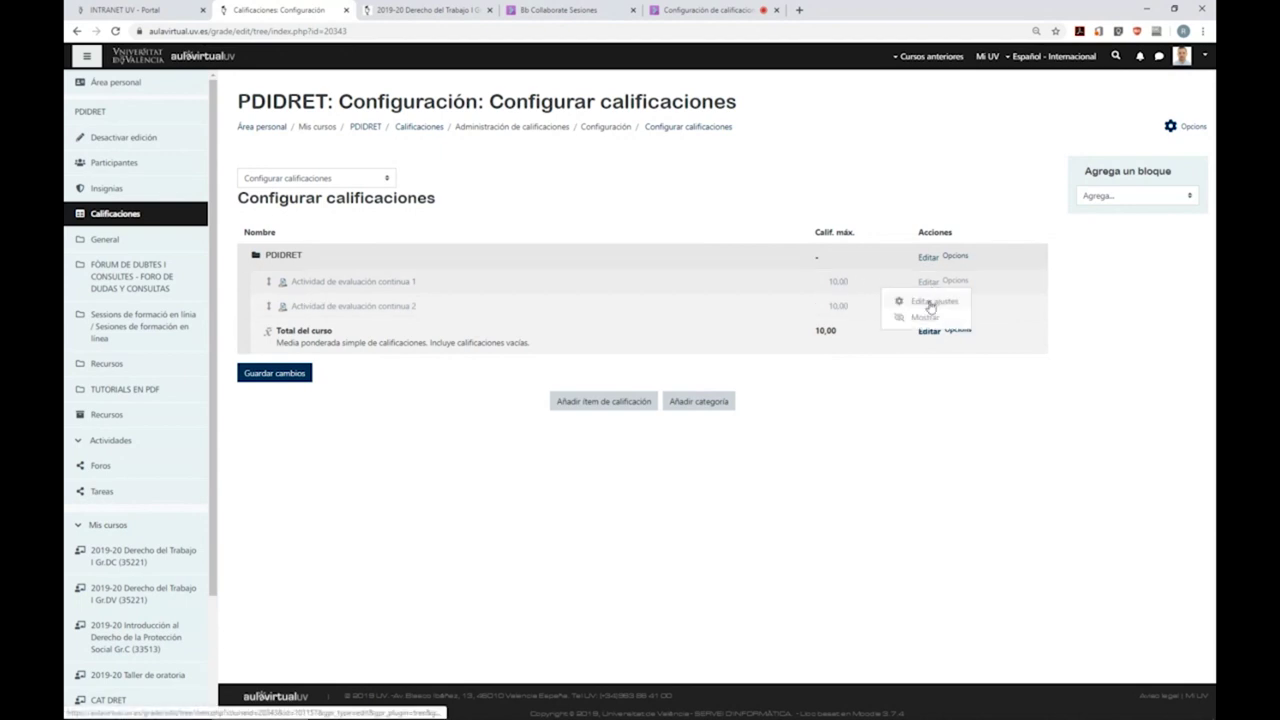
pyautogui.click(924, 421)
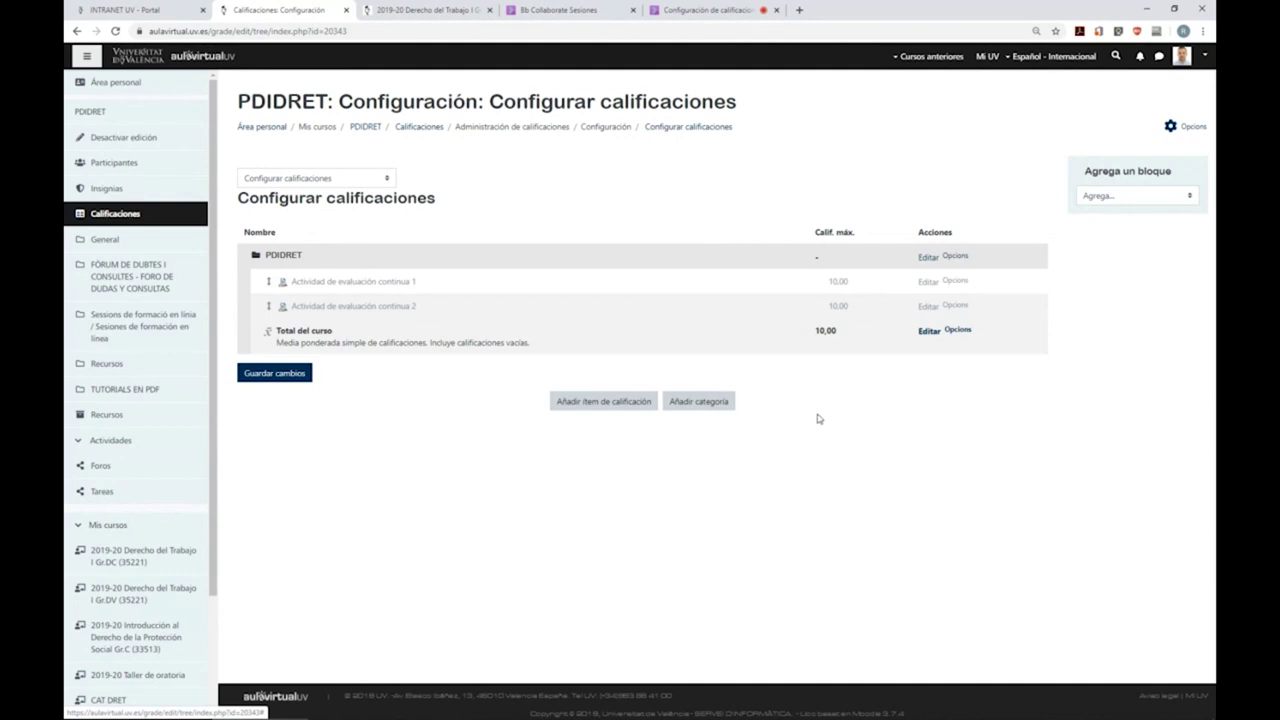
# - Start a new grade category named "Evaluación continua" with its total calculated as "Media ponderada de calificaciones"
pyautogui.click(708, 409)
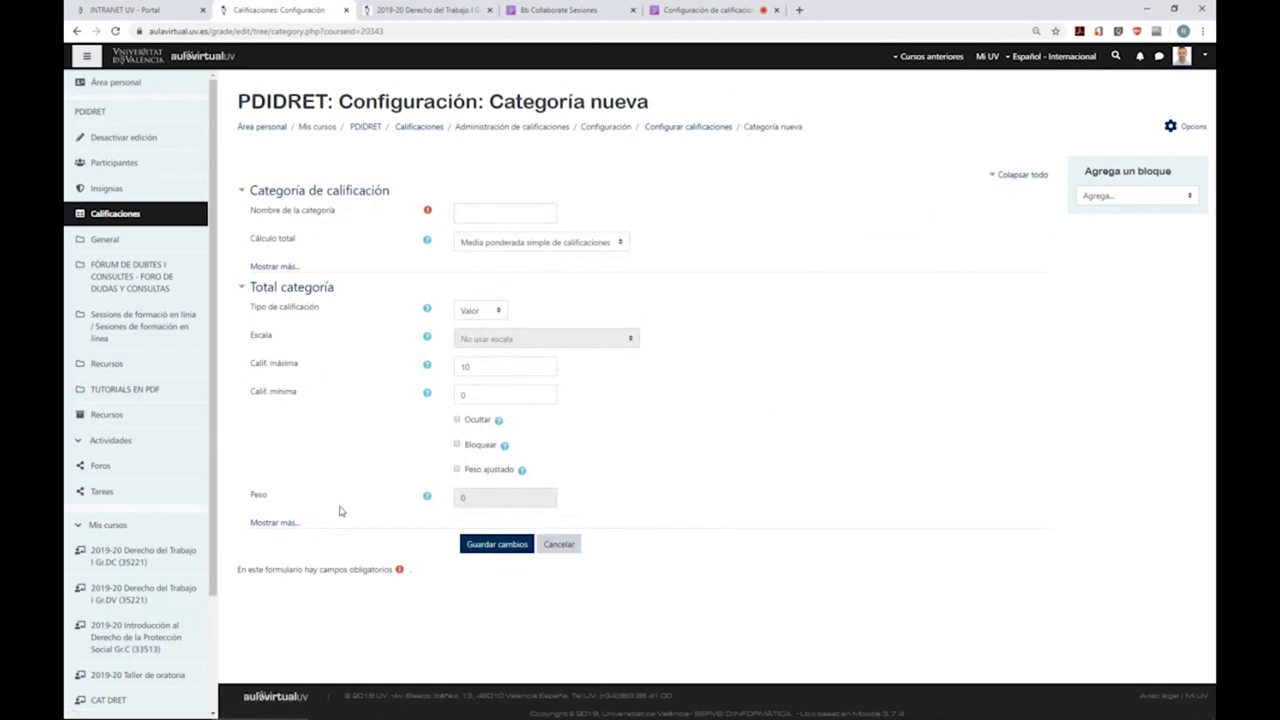
pyautogui.click(285, 522)
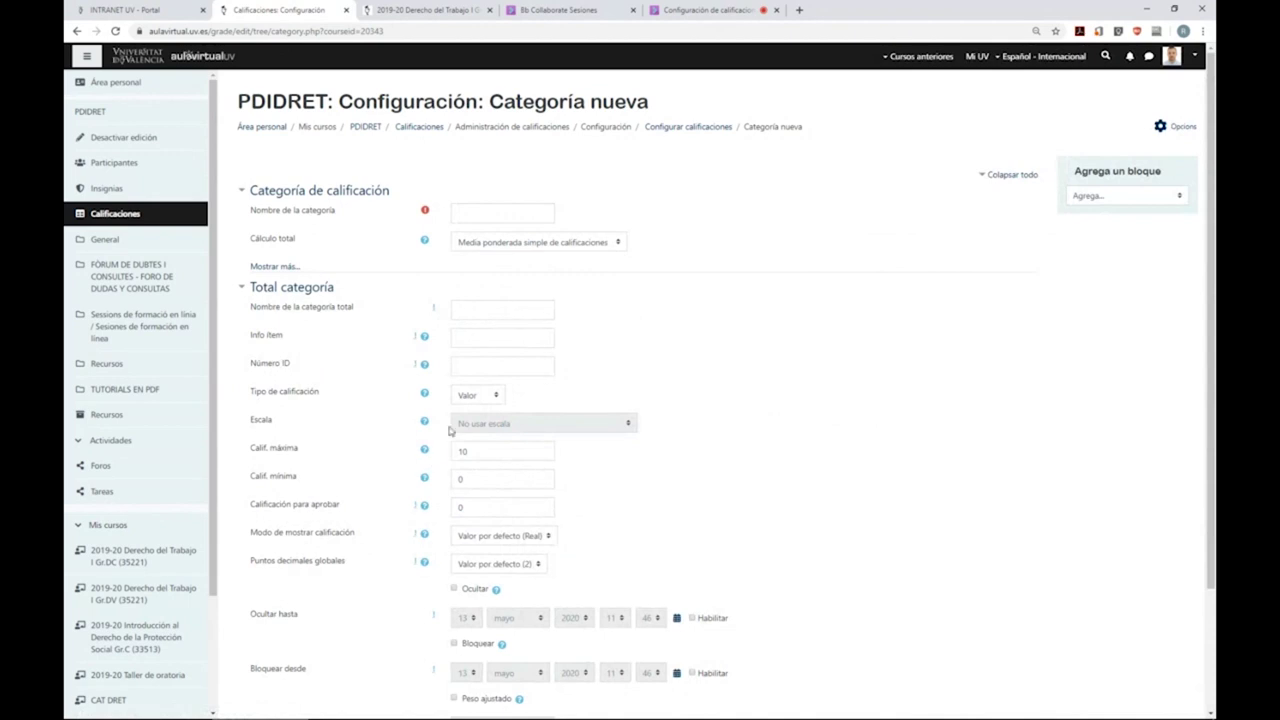
pyautogui.click(511, 210)
pyautogui.write('Ev')
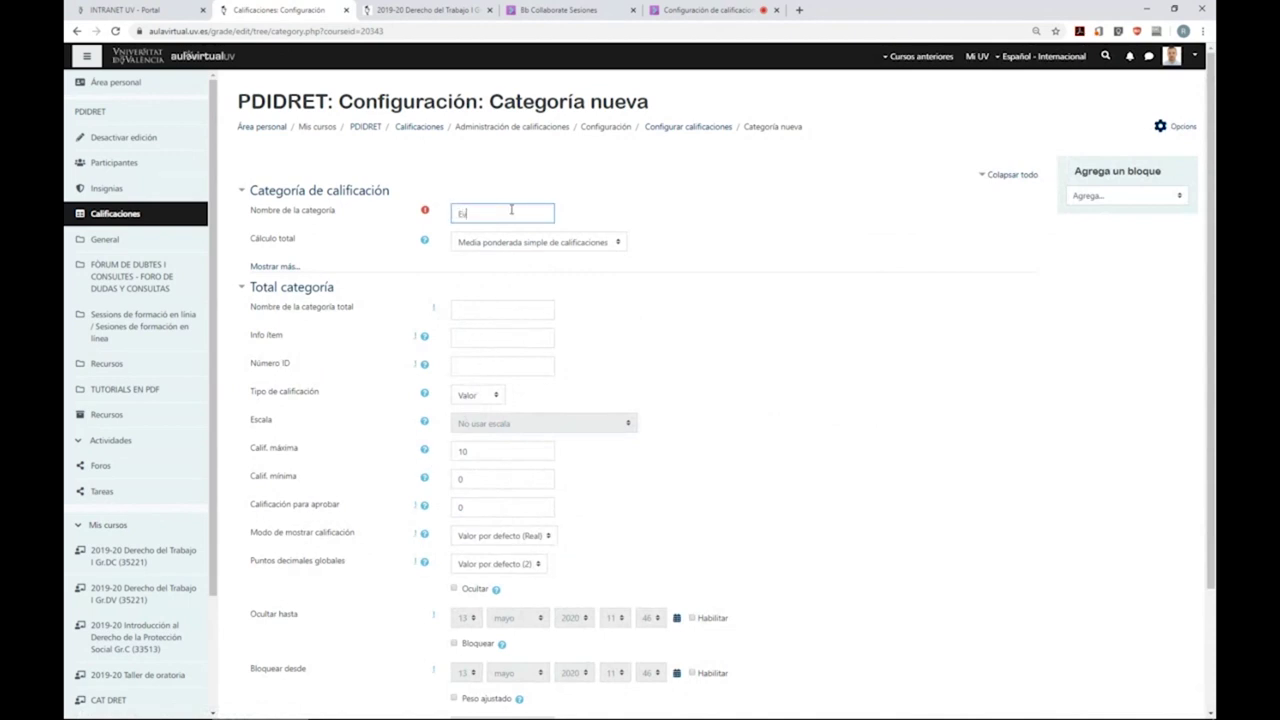
pyautogui.write('aluación continua')
pyautogui.click(607, 244)
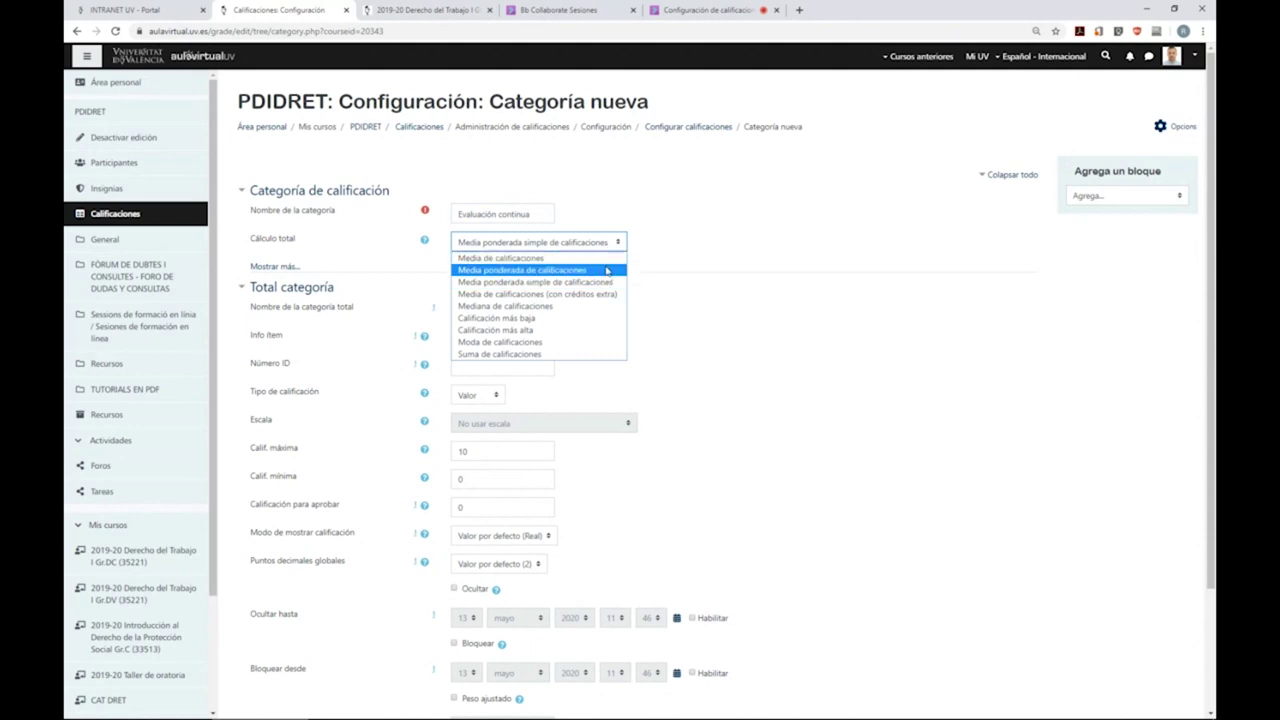
pyautogui.click(511, 271)
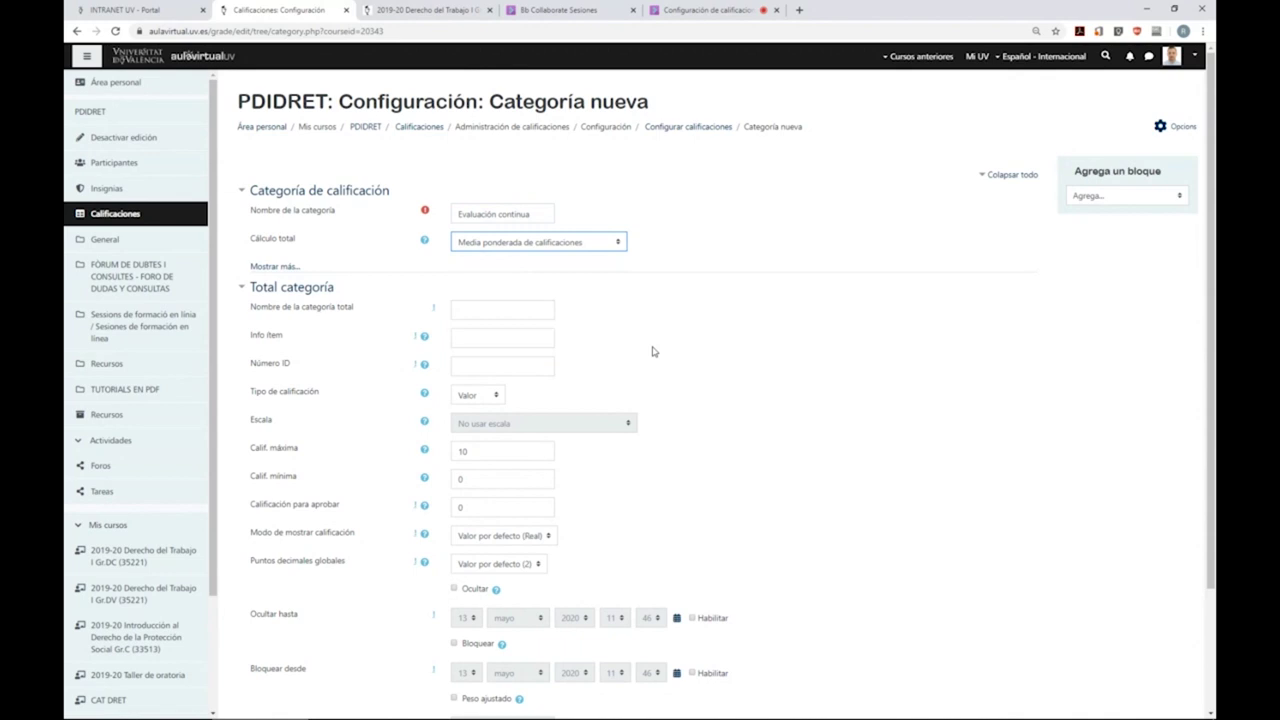
# - Set the Evaluación continua category's maximum grade to 3 and save the category
pyautogui.scroll(-1, 652, 351)
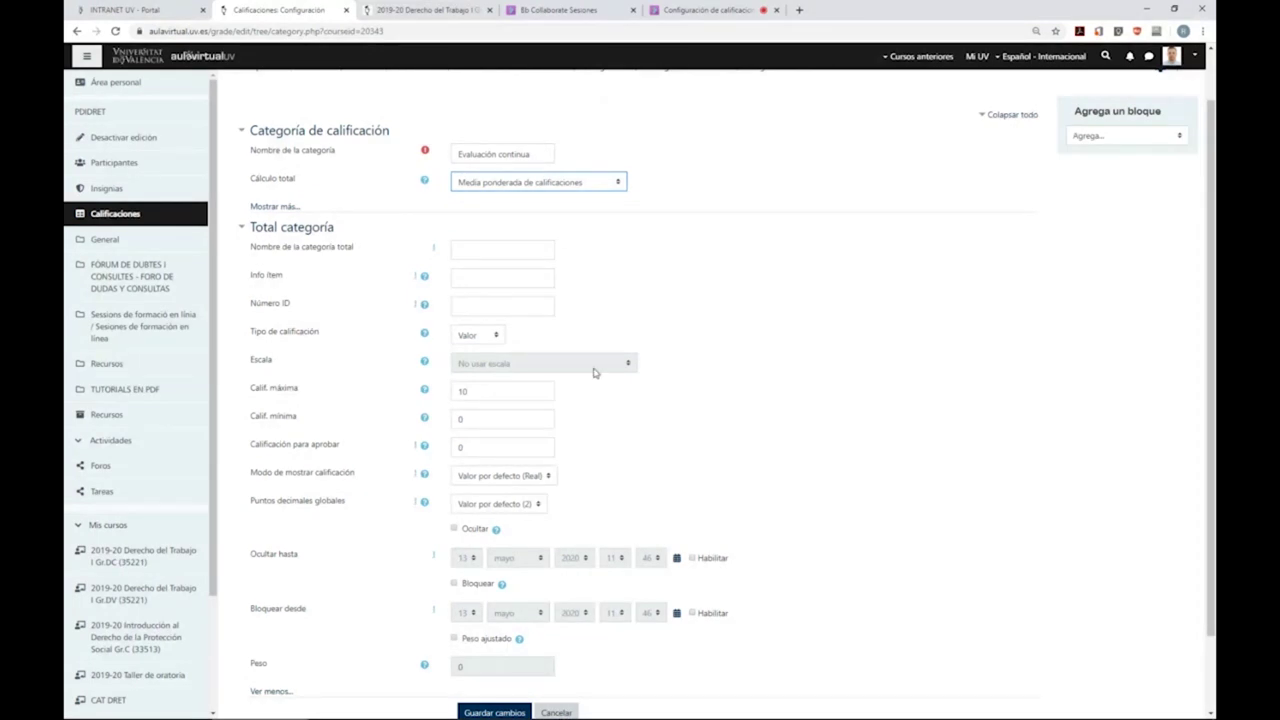
pyautogui.moveTo(485, 391); pyautogui.dragTo(460, 391)
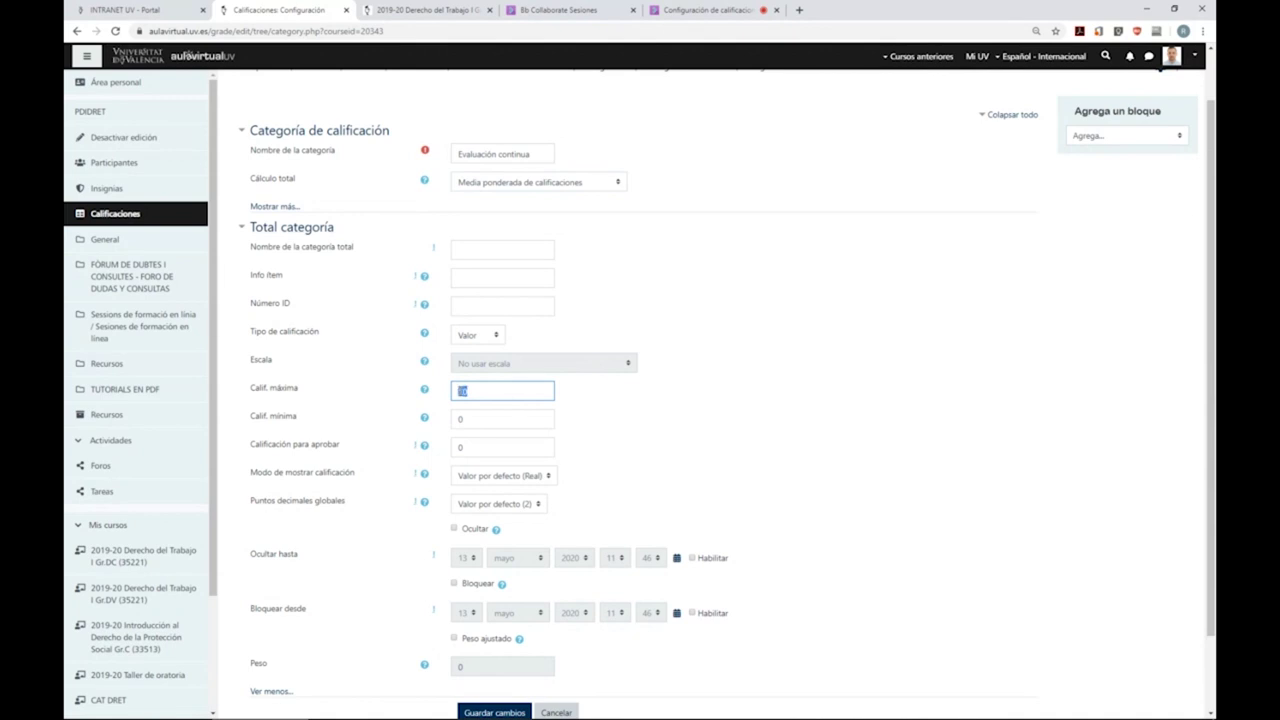
pyautogui.press('BackSpace')
pyautogui.write('3')
pyautogui.scroll(-2, 657, 420)
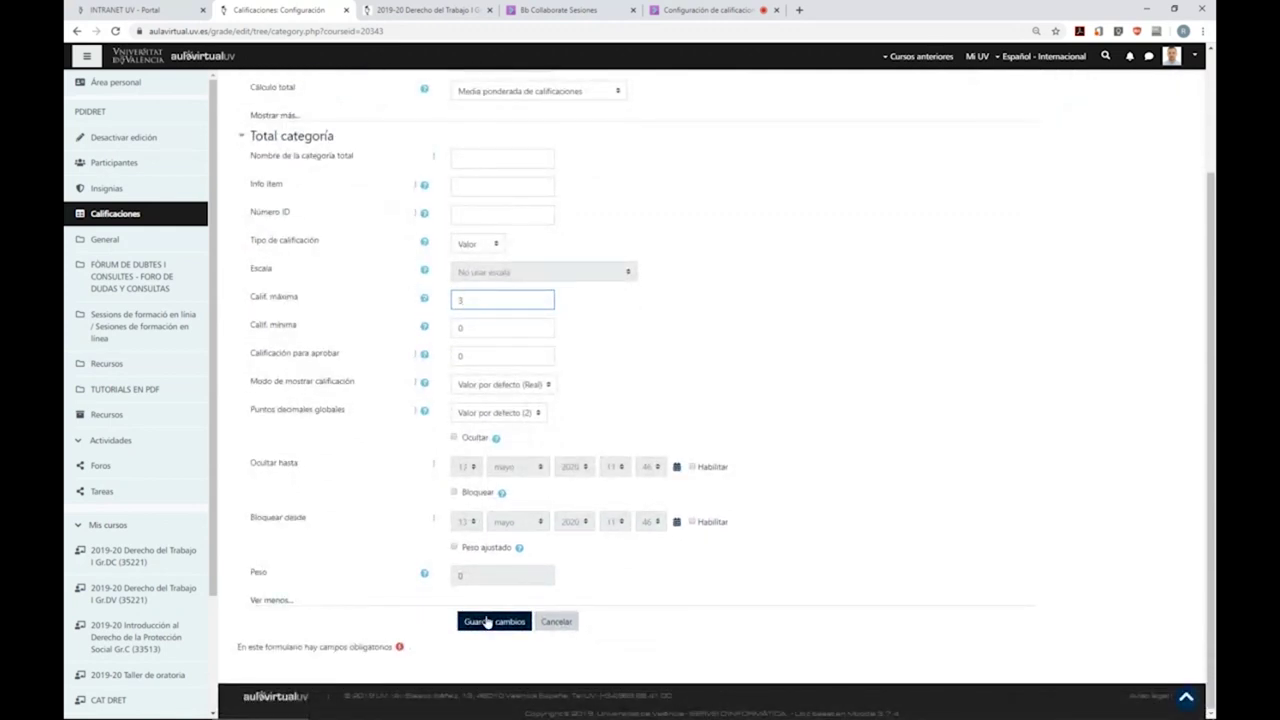
pyautogui.click(487, 621)
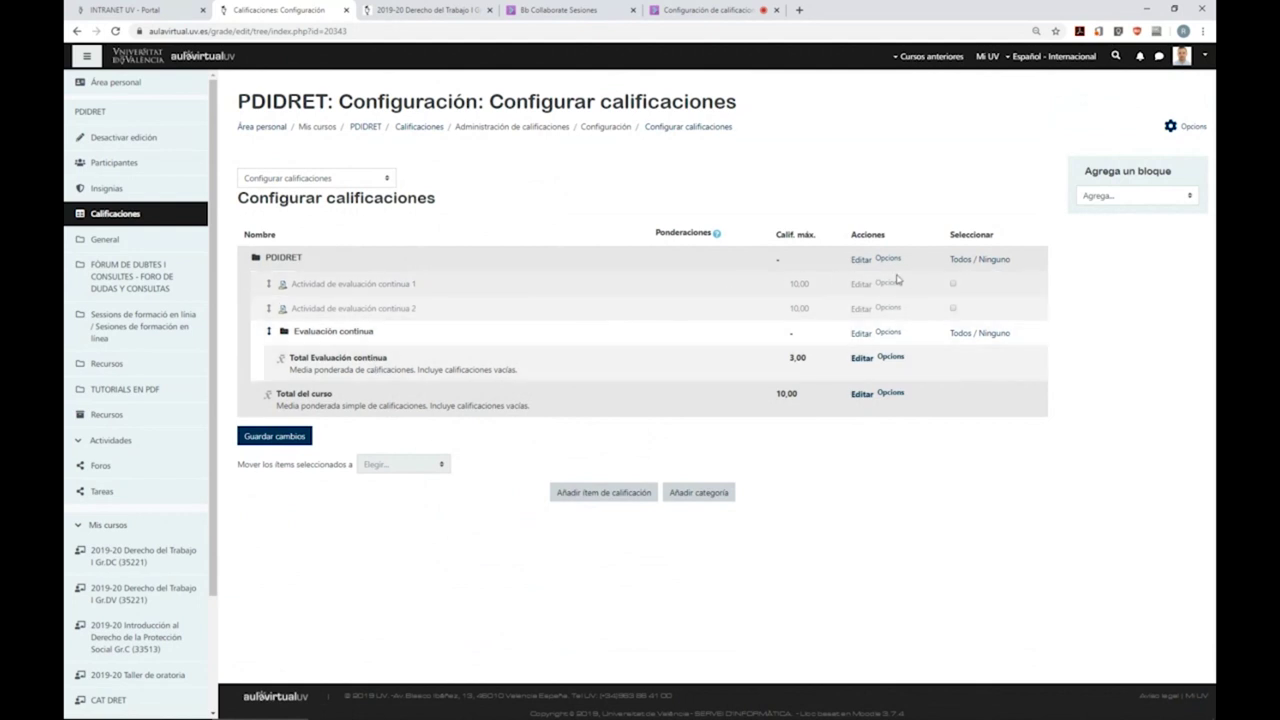
# - Move both continuous-assessment activities into the Evaluación continua category
pyautogui.click(954, 286)
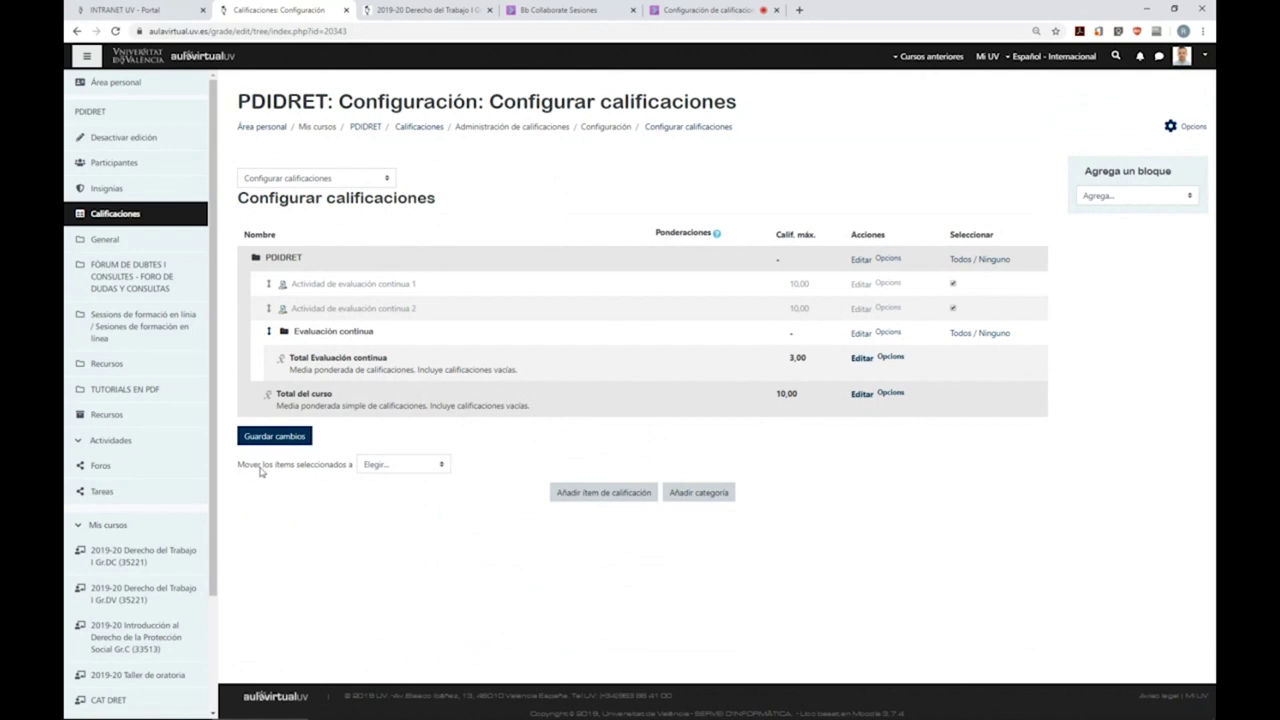
pyautogui.click(379, 467)
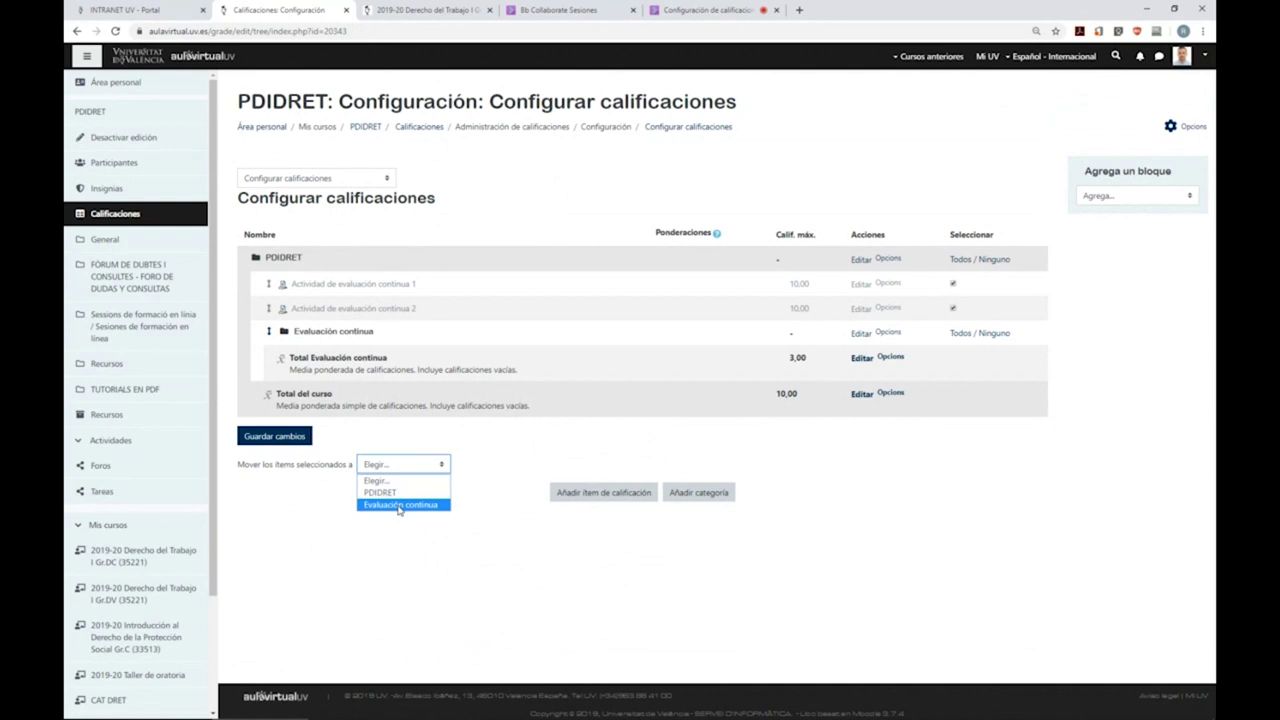
pyautogui.click(399, 505)
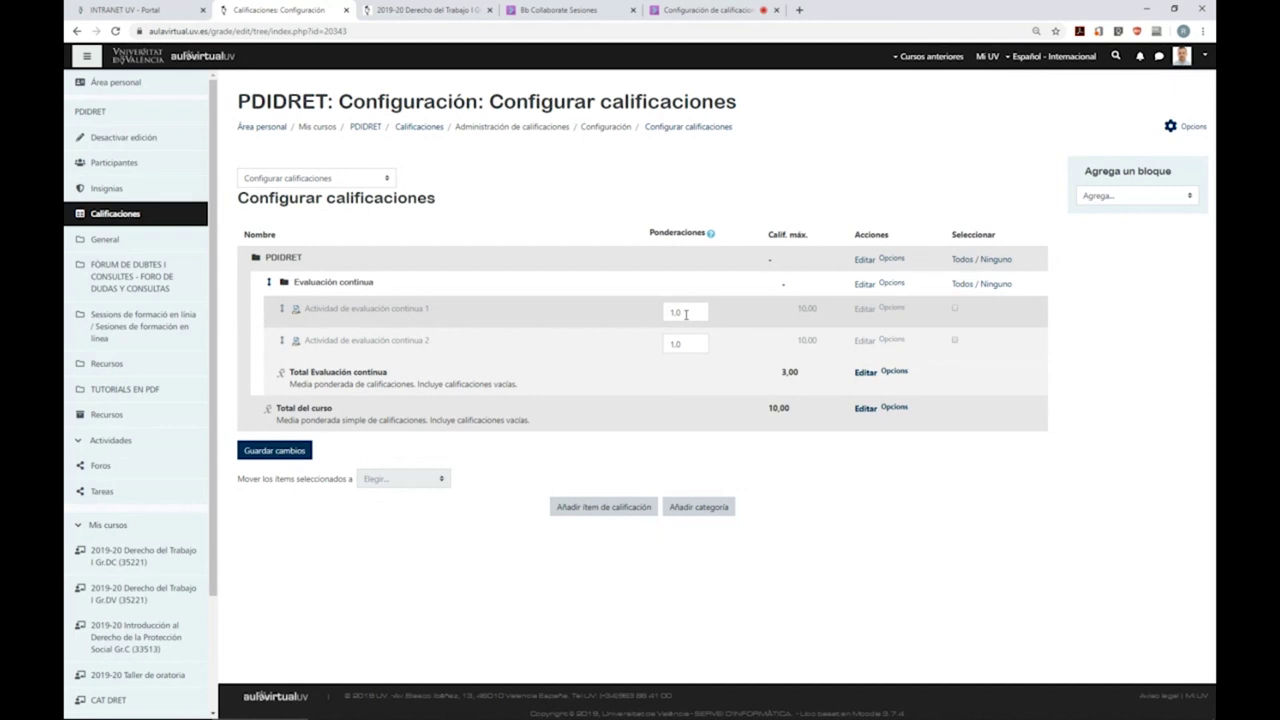
# - Set the weights of both continuous-assessment activities to 50
pyautogui.moveTo(685, 314); pyautogui.dragTo(664, 315)
pyautogui.write('50')
pyautogui.moveTo(689, 343); pyautogui.dragTo(667, 343)
pyautogui.write('50')
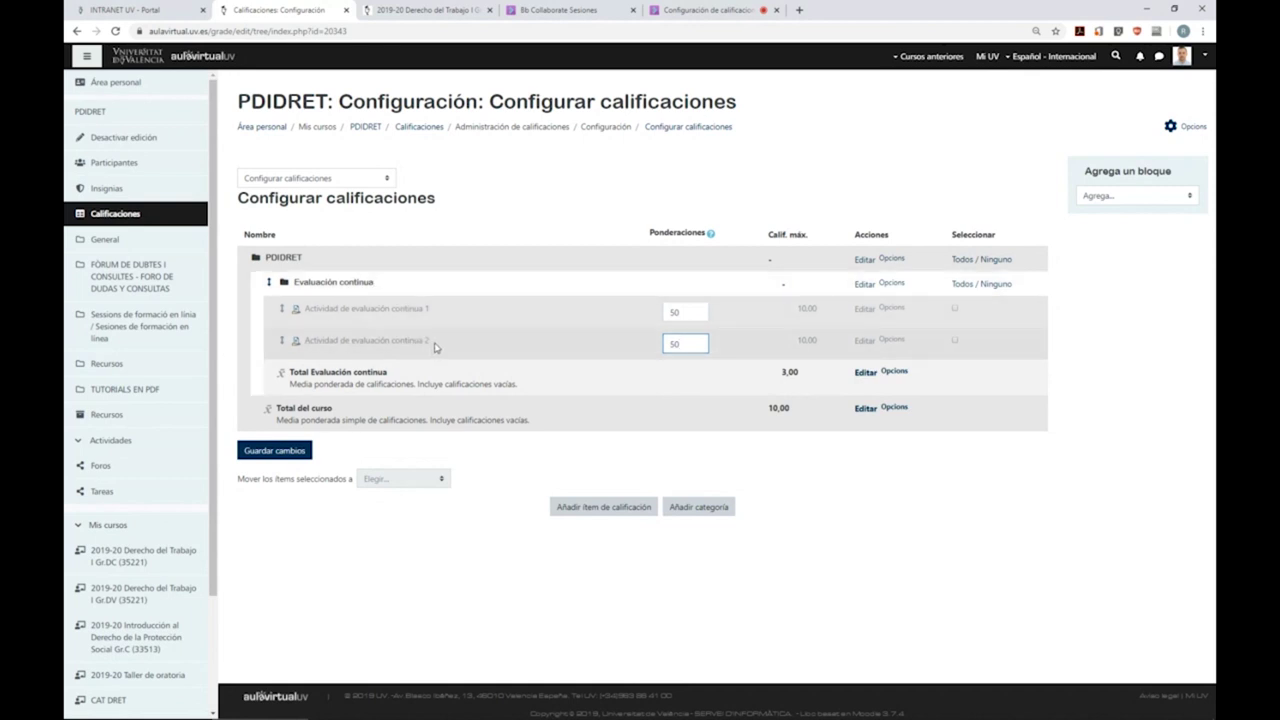
# - Change the weights to 60 for "Actividad de evaluación continua 1" and 40 for "Actividad de evaluación continua 2"
pyautogui.moveTo(685, 313); pyautogui.dragTo(669, 313)
pyautogui.write('60')
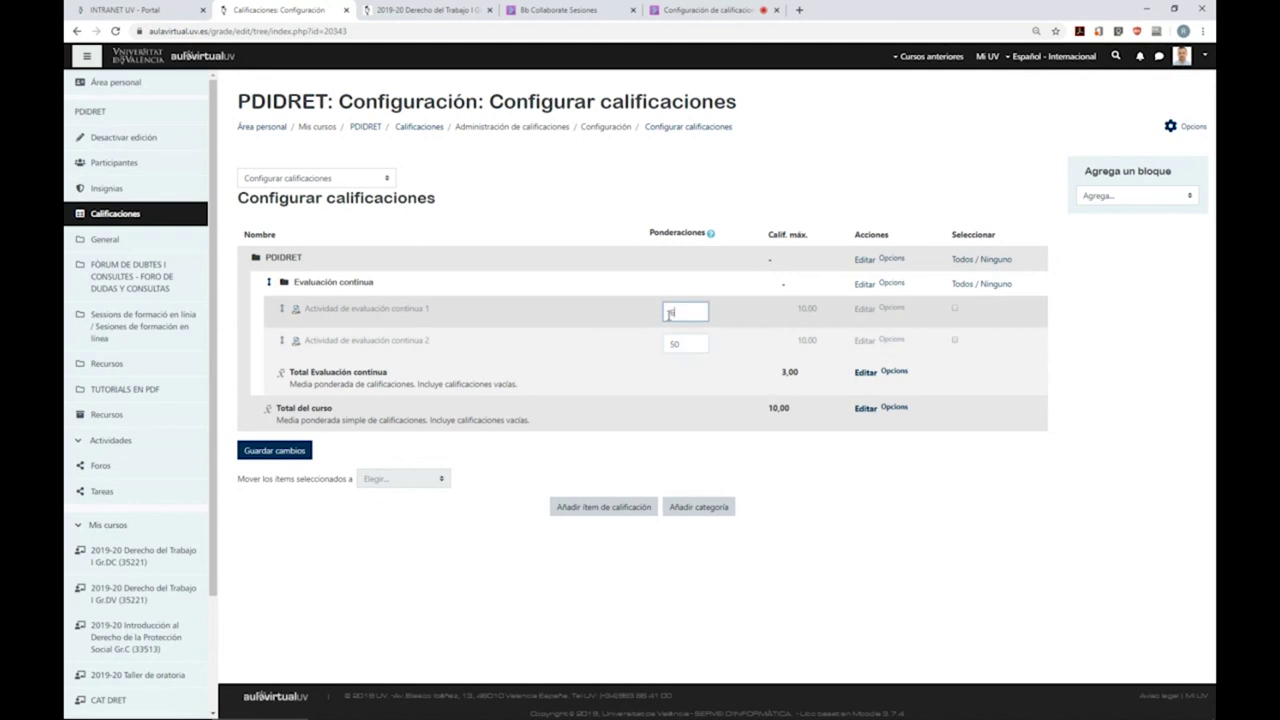
pyautogui.moveTo(682, 344); pyautogui.dragTo(660, 346)
pyautogui.write('40')
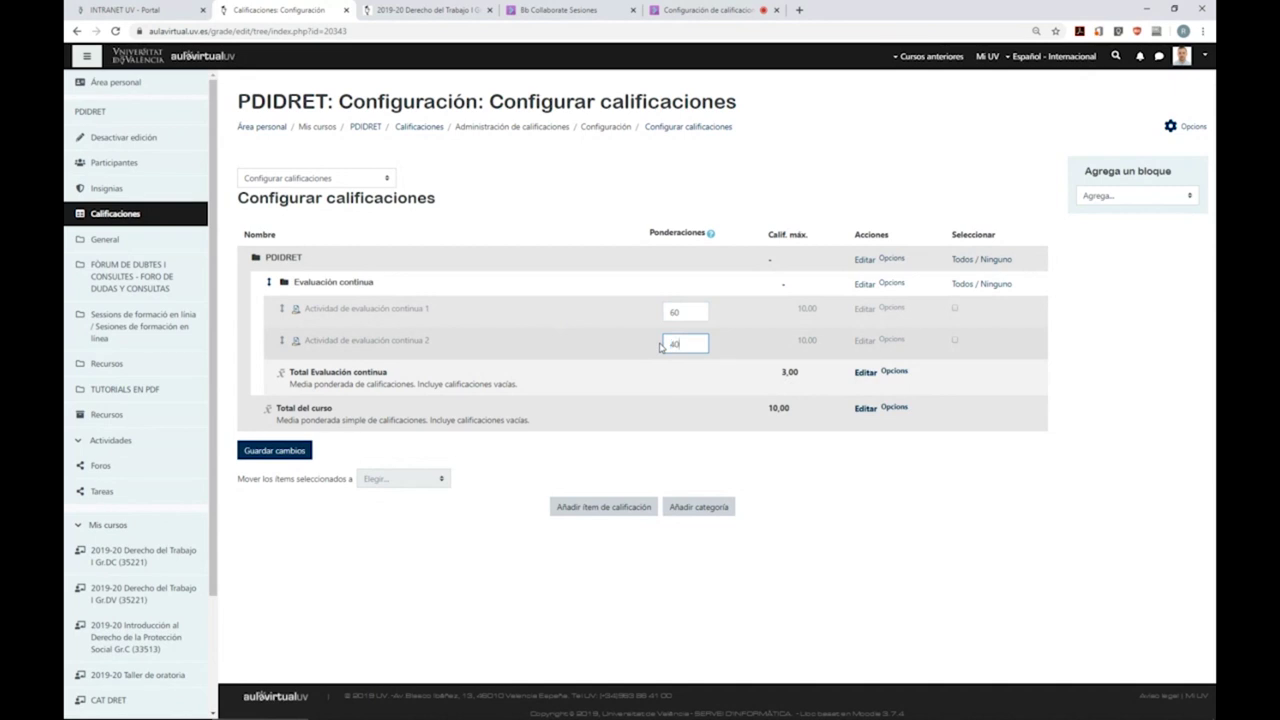
# - Set both activities' weights back to 50 each and save the gradebook changes
pyautogui.moveTo(694, 313); pyautogui.dragTo(667, 313)
pyautogui.write('50')
pyautogui.moveTo(684, 344); pyautogui.dragTo(659, 346)
pyautogui.write('50')
pyautogui.click(296, 453)
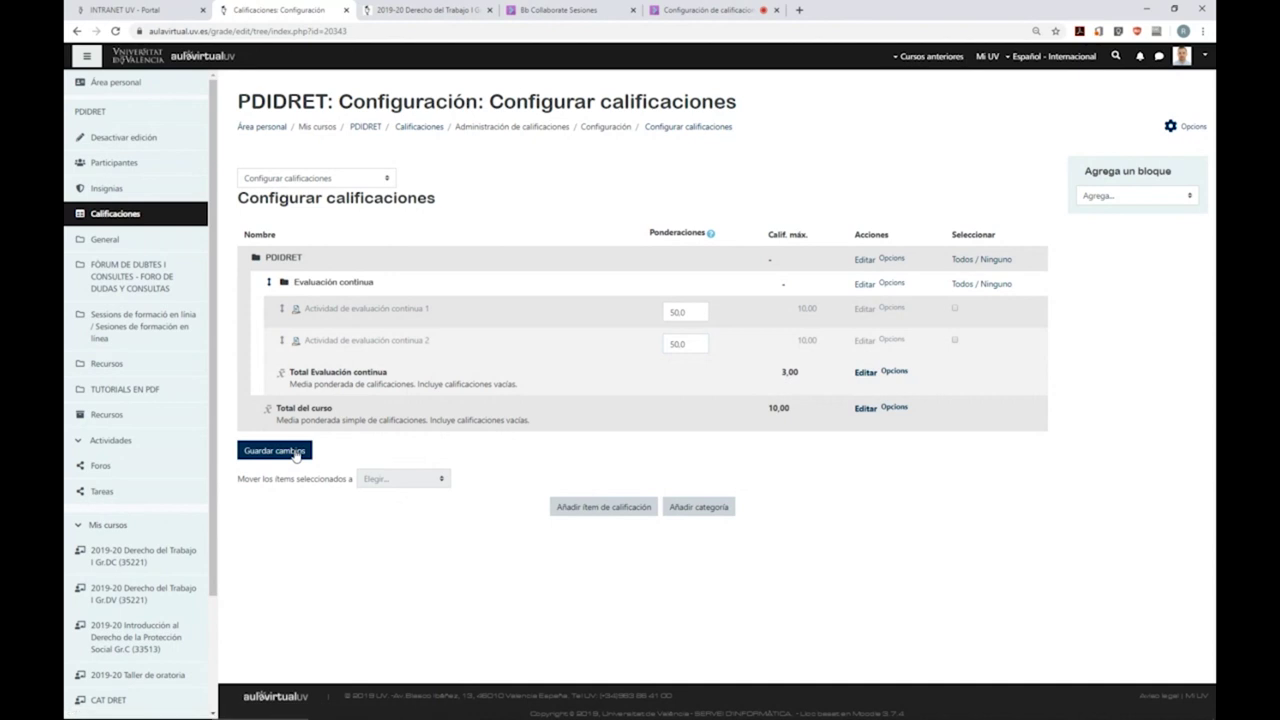
# - Start a new grade category named "Examen" with its total calculated as "Media ponderada de calificaciones", expanding all form sections
pyautogui.click(718, 511)
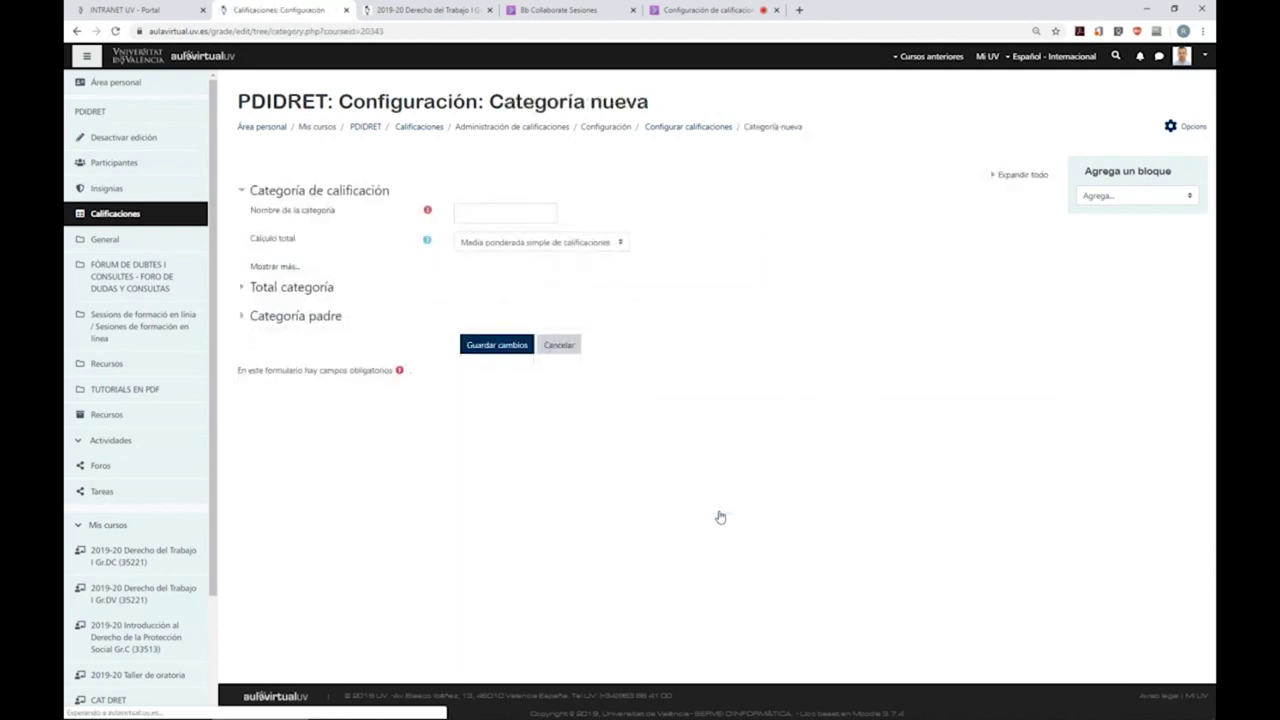
pyautogui.click(1020, 175)
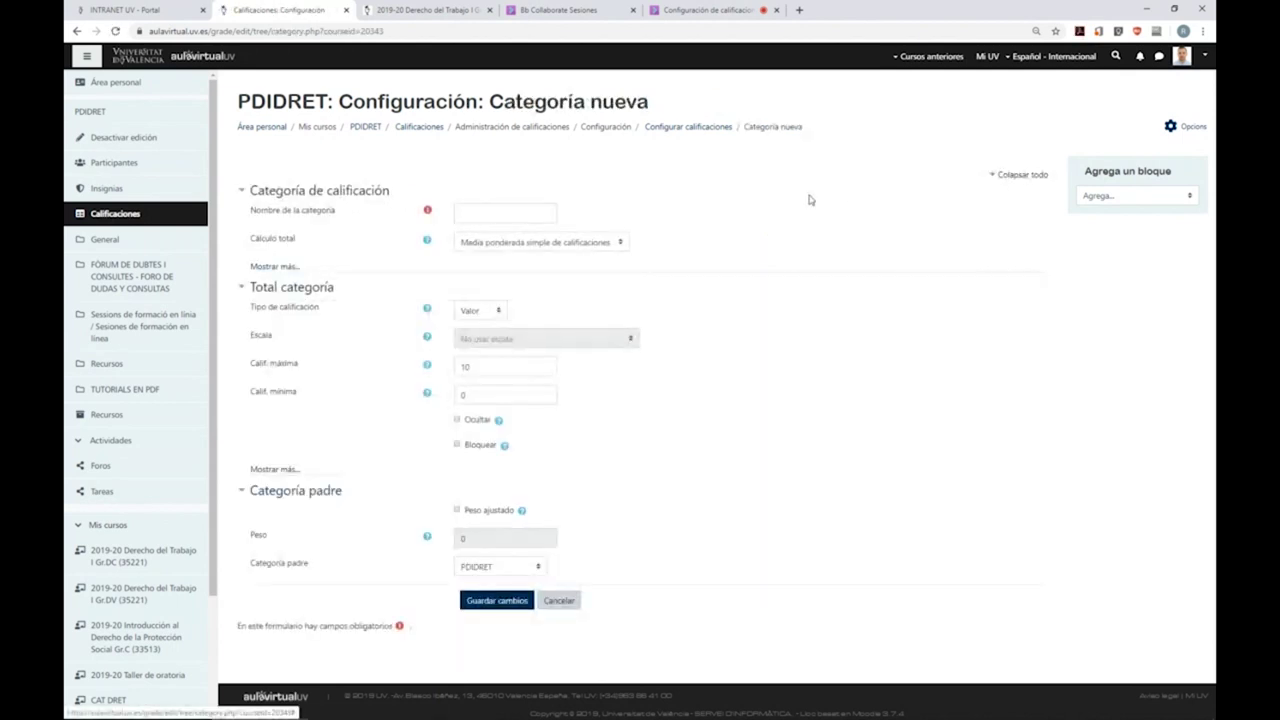
pyautogui.click(500, 212)
pyautogui.write('E')
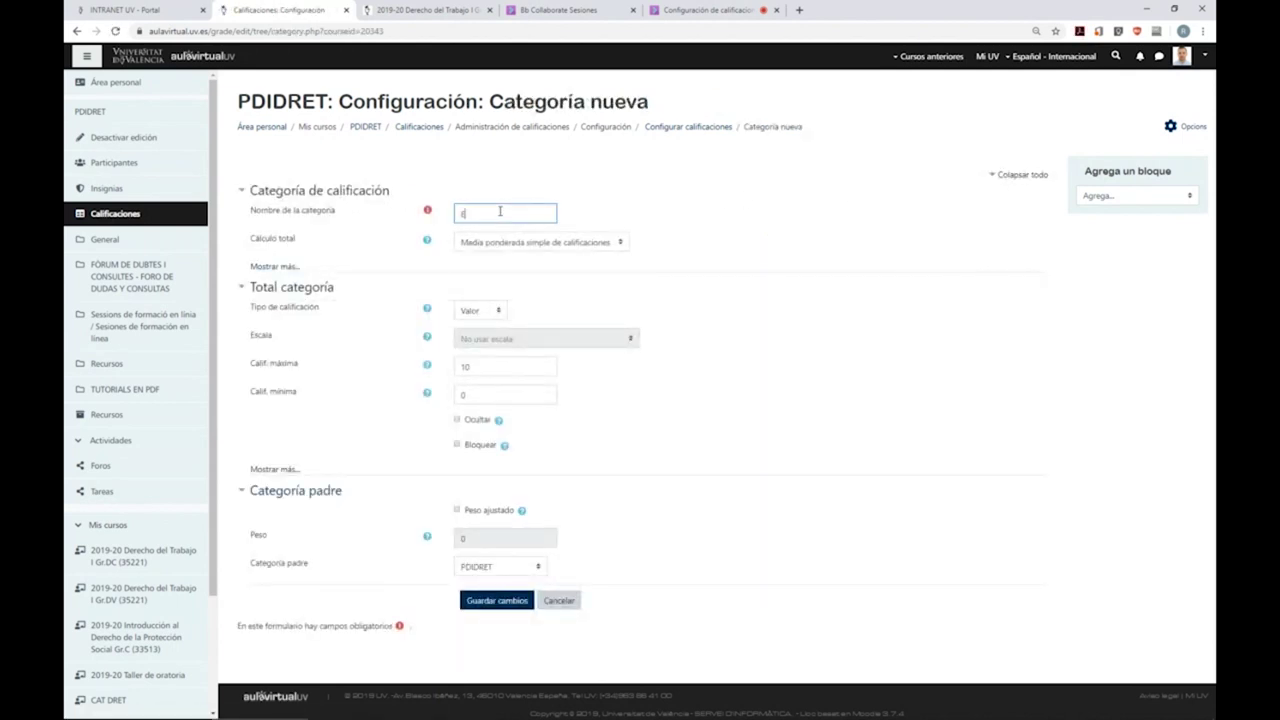
pyautogui.write('xamen')
pyautogui.click(506, 243)
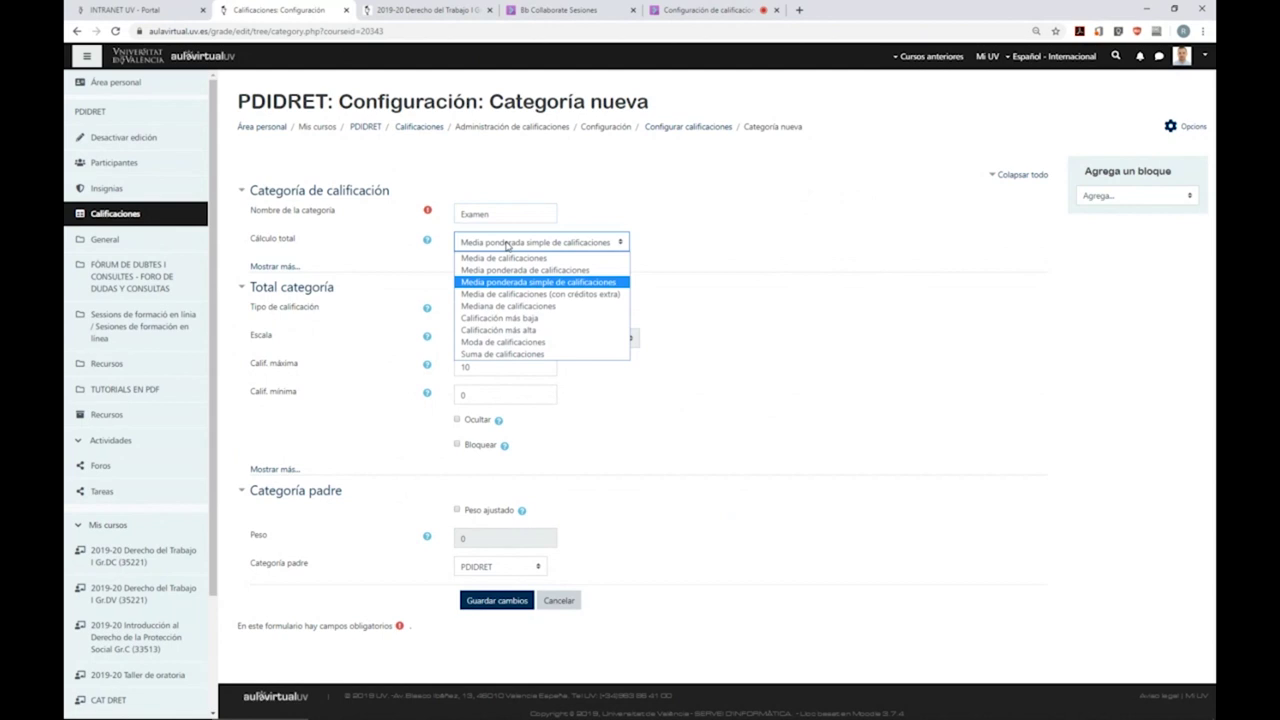
pyautogui.click(530, 270)
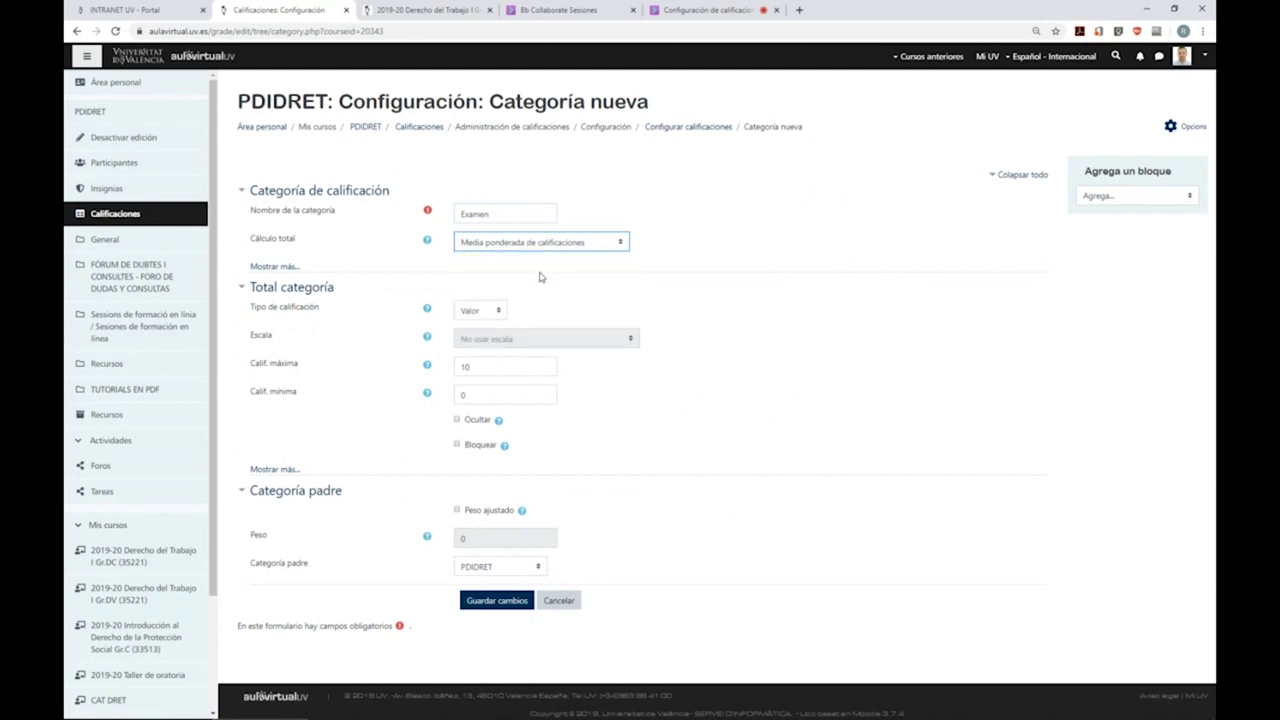
# - Set the maximum grade of the new "Examen" category to 7, then save the category and the gradebook setup
pyautogui.click(493, 367)
pyautogui.moveTo(493, 367); pyautogui.dragTo(457, 367)
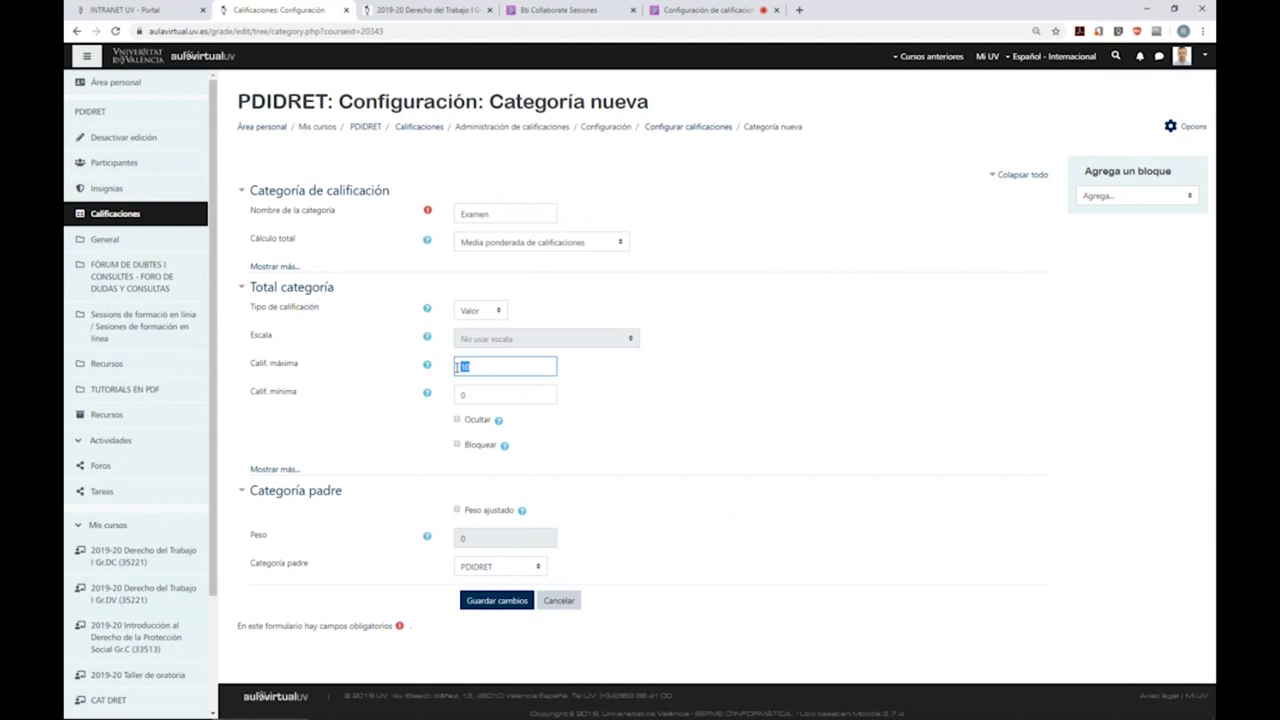
pyautogui.write('7')
pyautogui.click(486, 602)
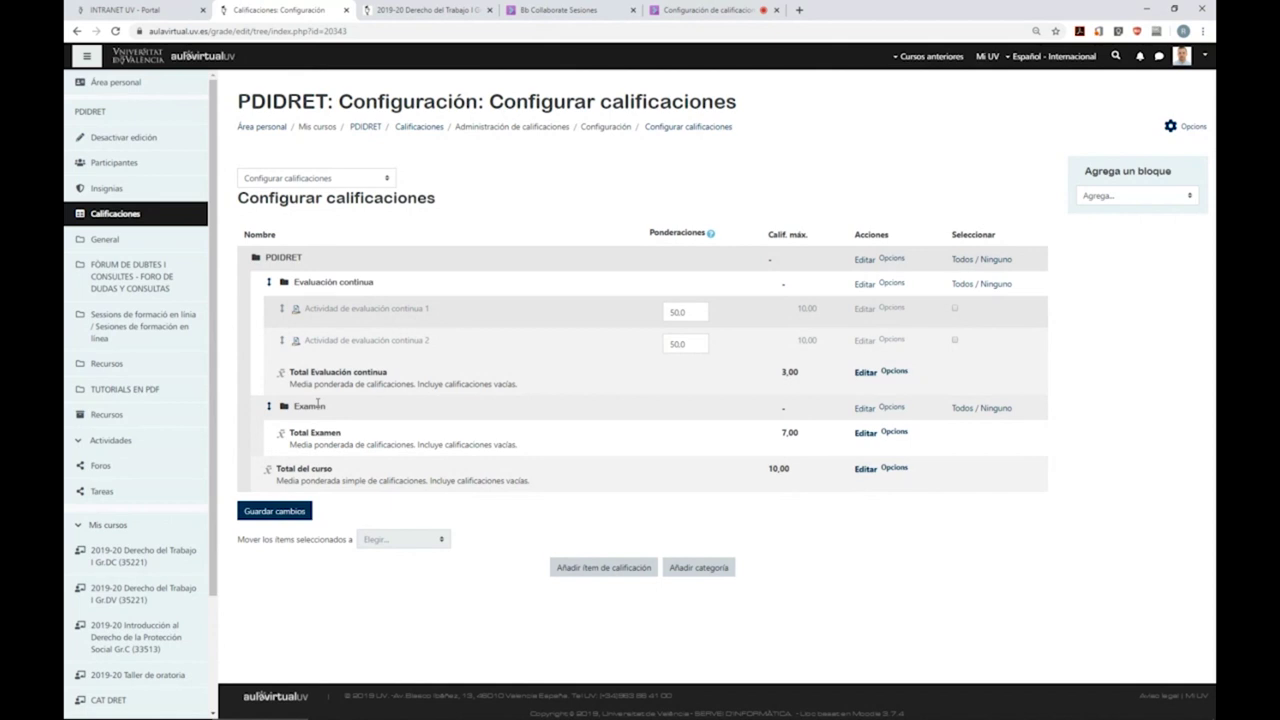
pyautogui.click(289, 513)
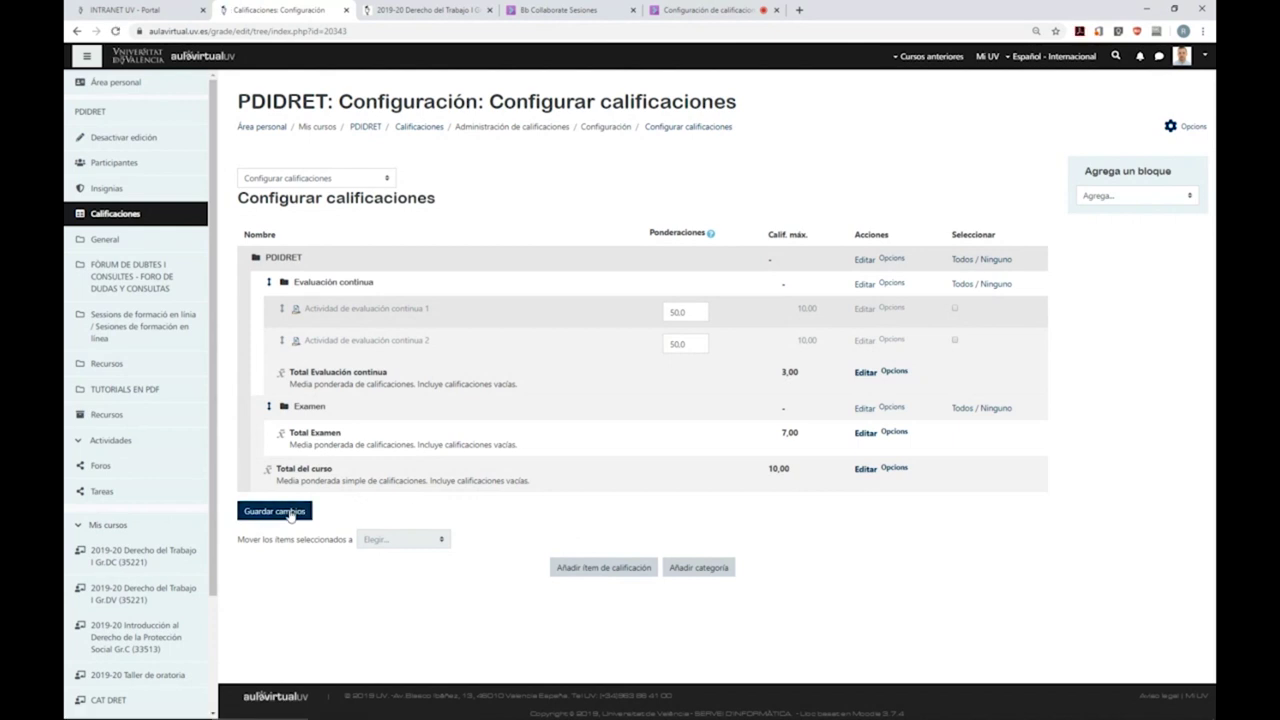
# - Add a Cuestionario activity to the General section of the PDIDRET course, naming it "Examen 1ra convocatoria" and expanding all form sections
pyautogui.click(378, 130)
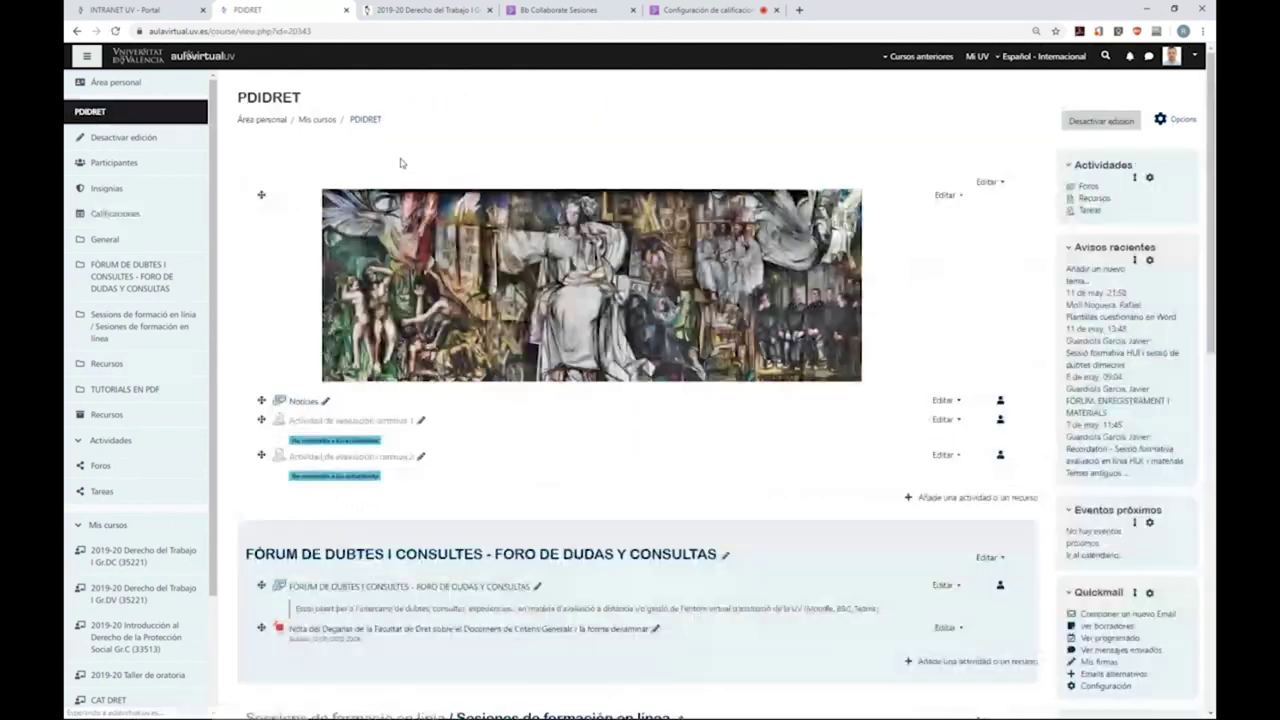
pyautogui.click(957, 498)
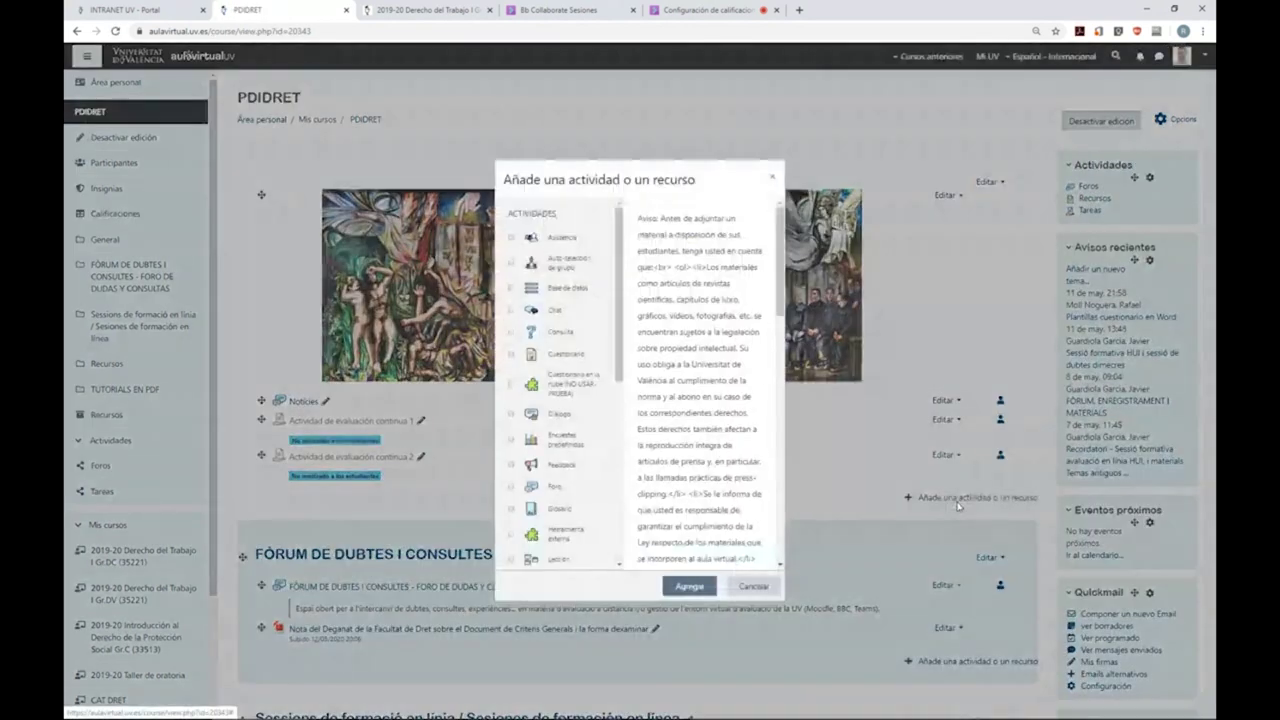
pyautogui.click(558, 360)
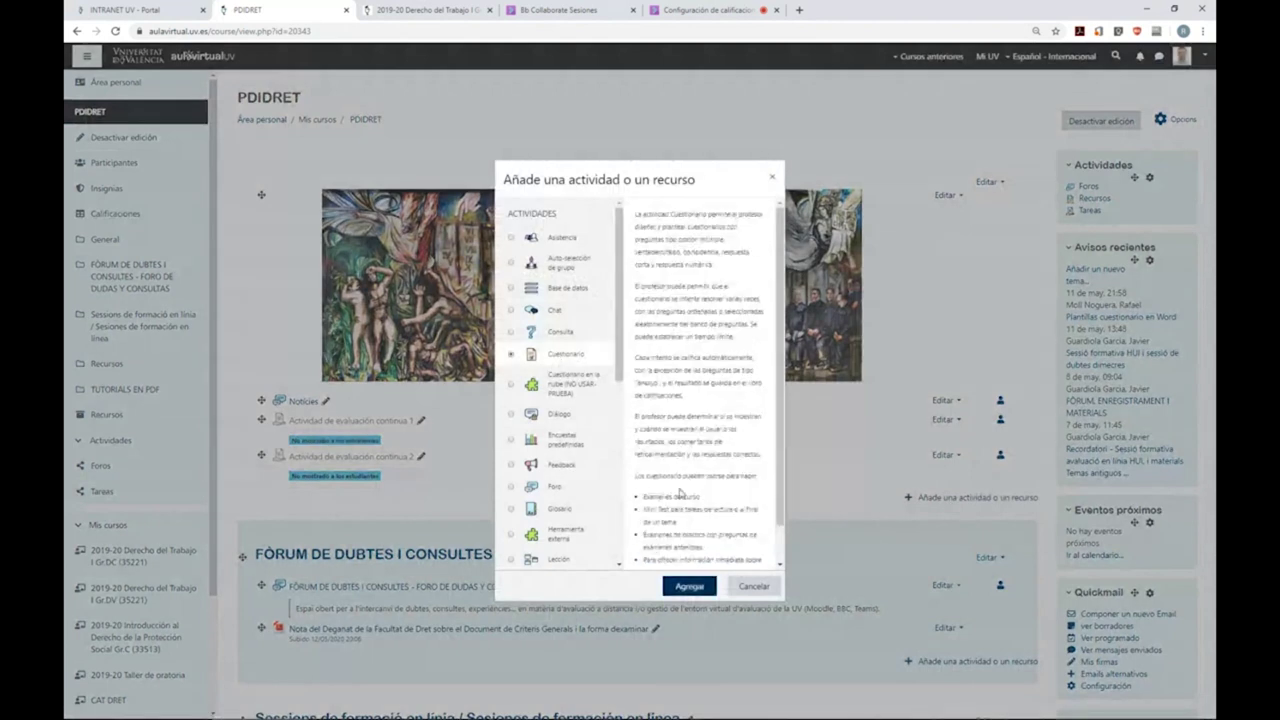
pyautogui.click(691, 587)
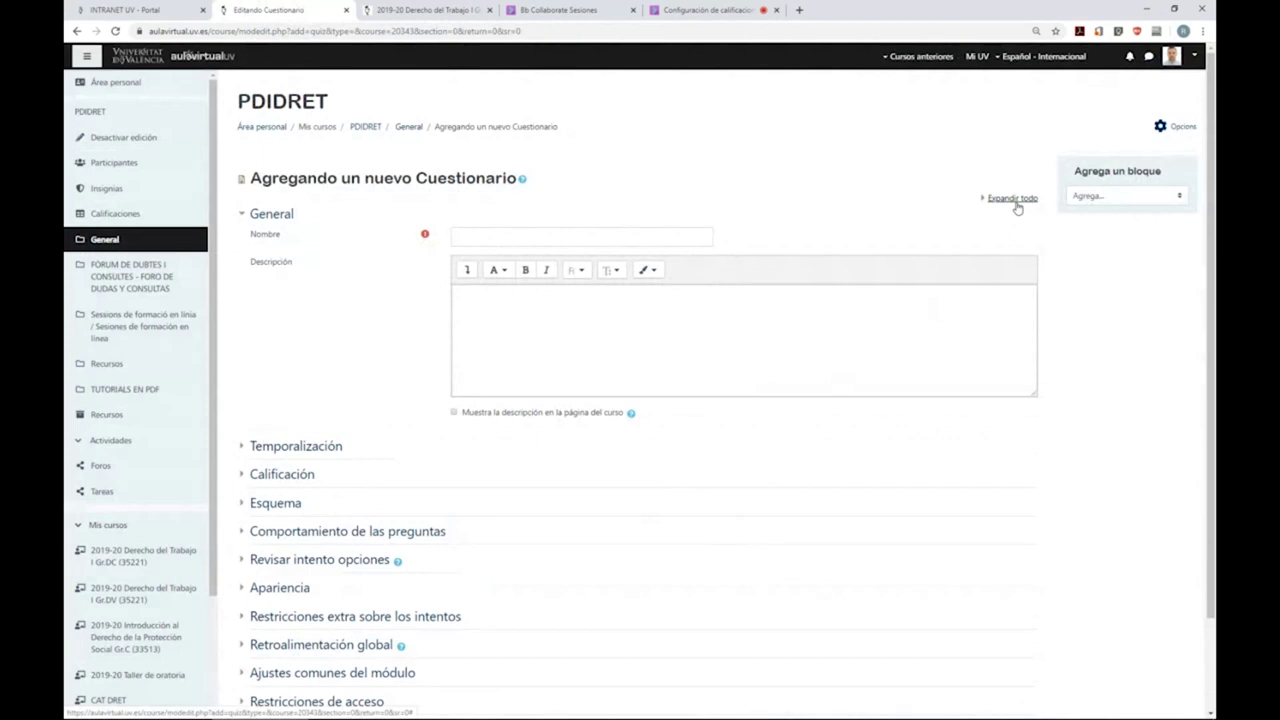
pyautogui.click(1012, 199)
pyautogui.click(662, 234)
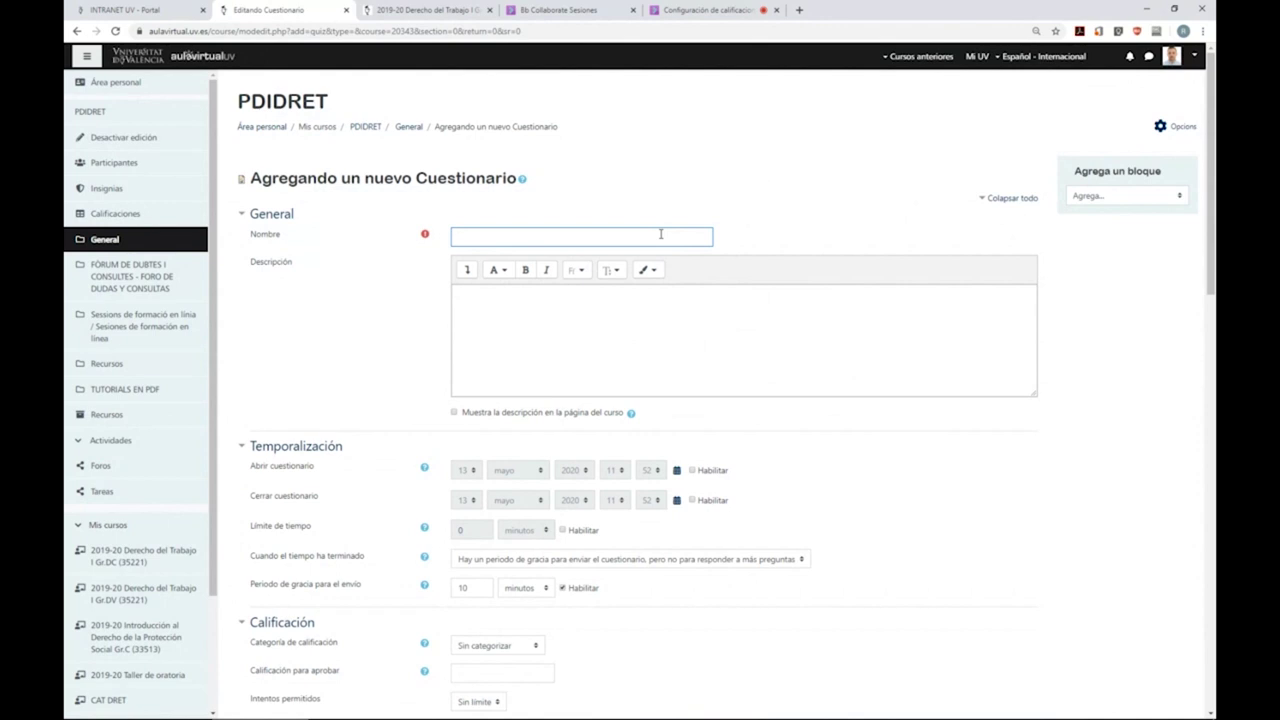
pyautogui.write('Examen')
pyautogui.write('1ra convocatoria')
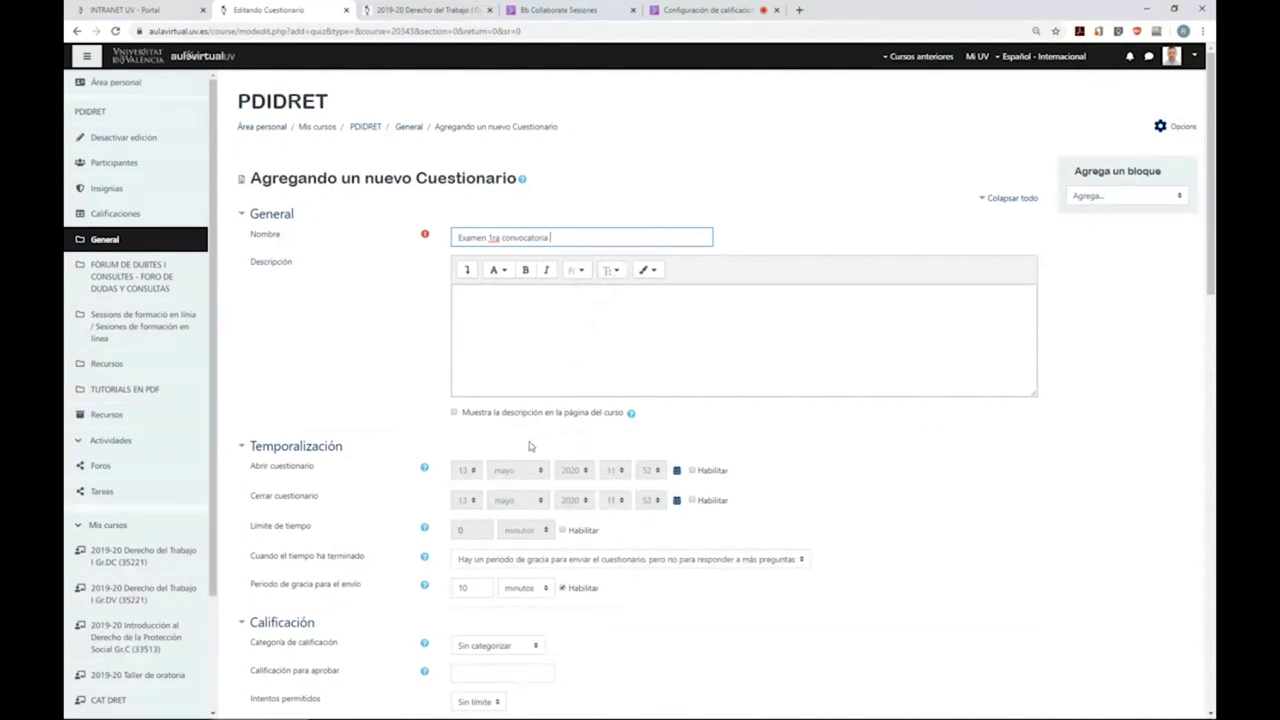
# - Assign the quiz to the "Examen" grade category
pyautogui.scroll(-1, 706, 480)
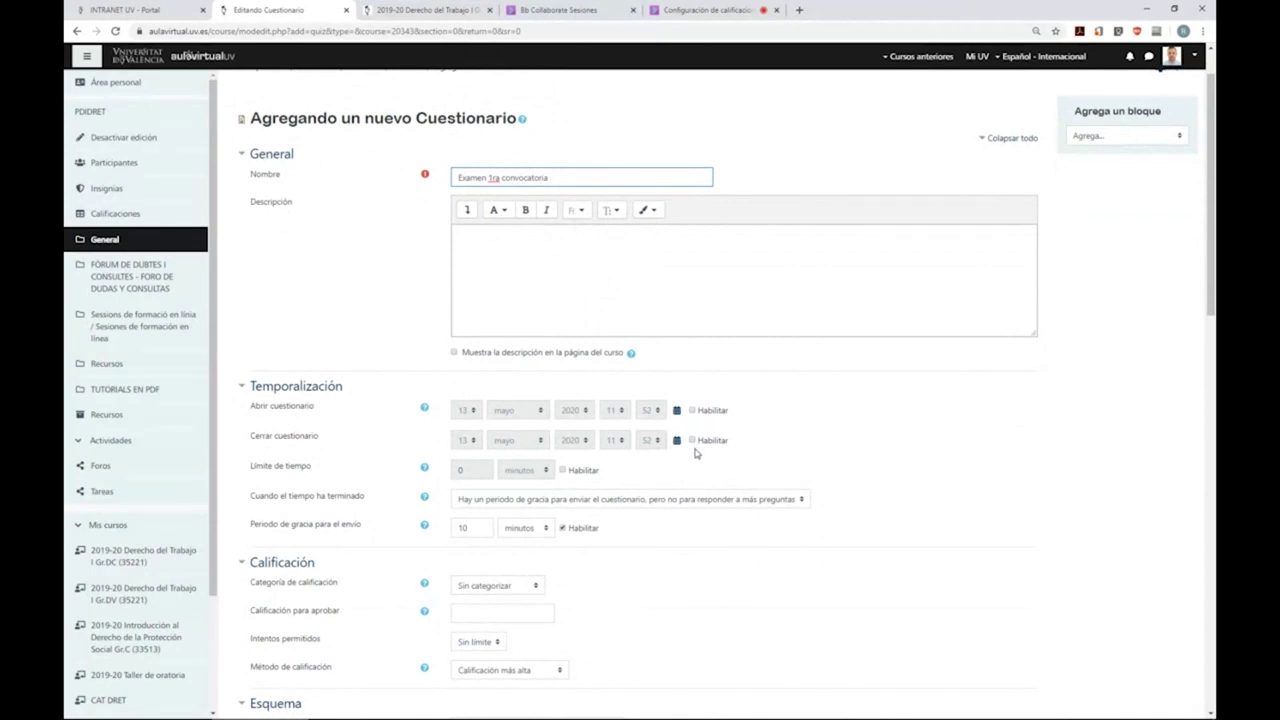
pyautogui.scroll(-1, 696, 453)
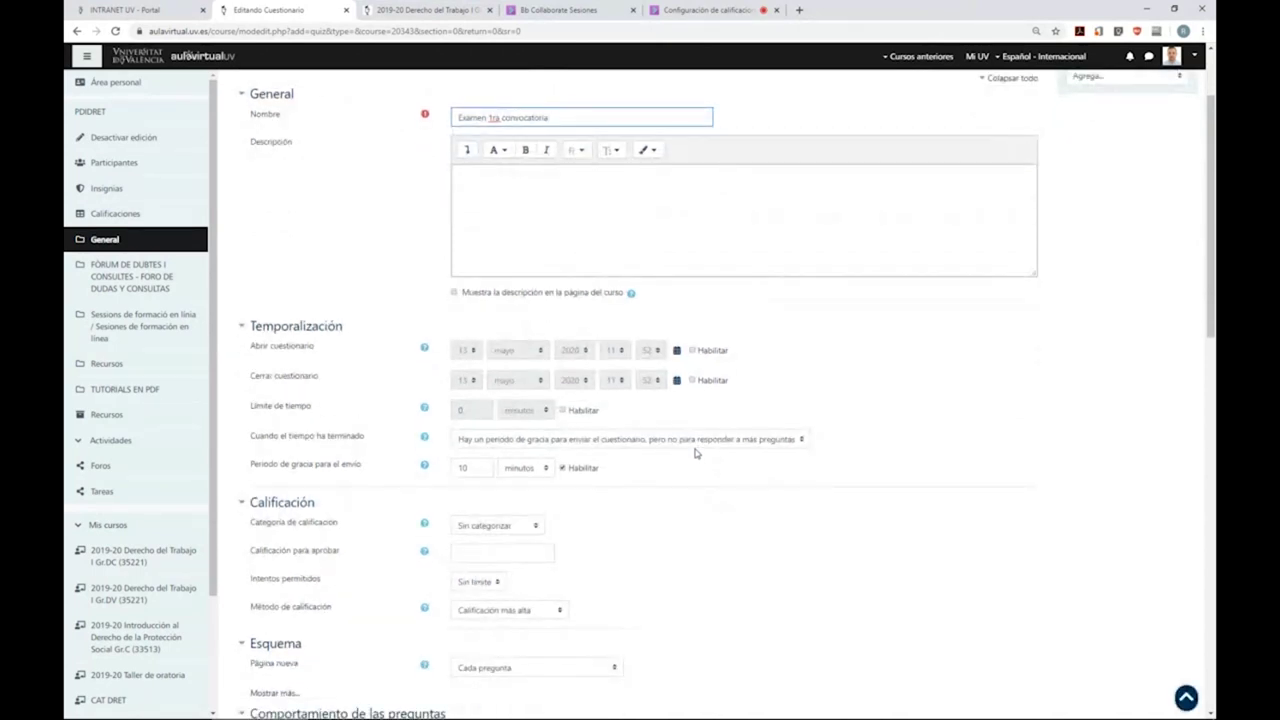
pyautogui.scroll(-1, 604, 449)
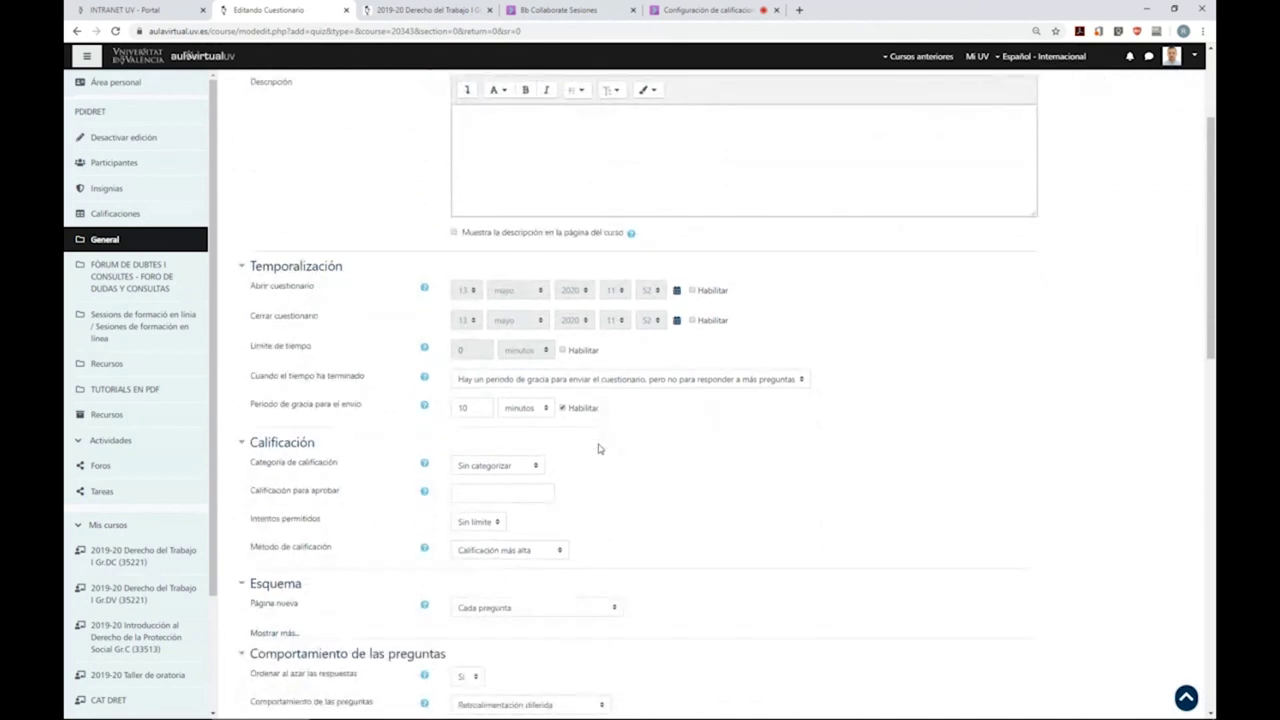
pyautogui.scroll(-1, 598, 449)
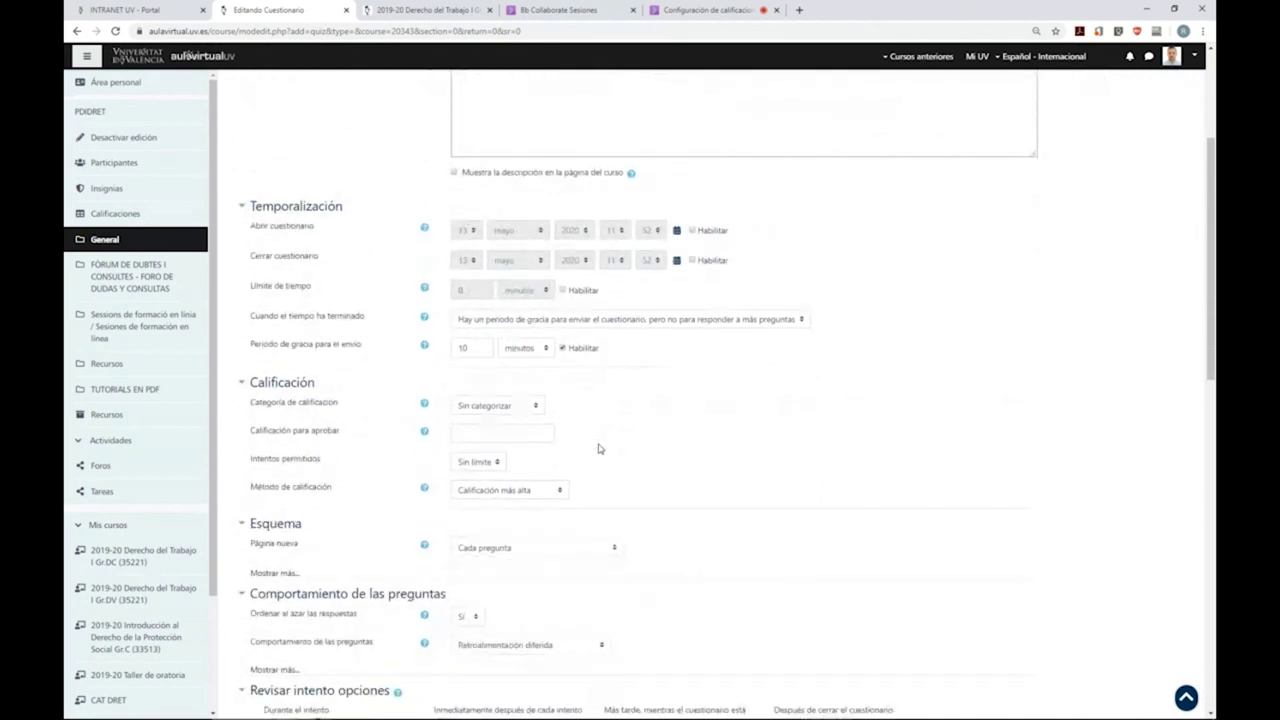
pyautogui.click(528, 411)
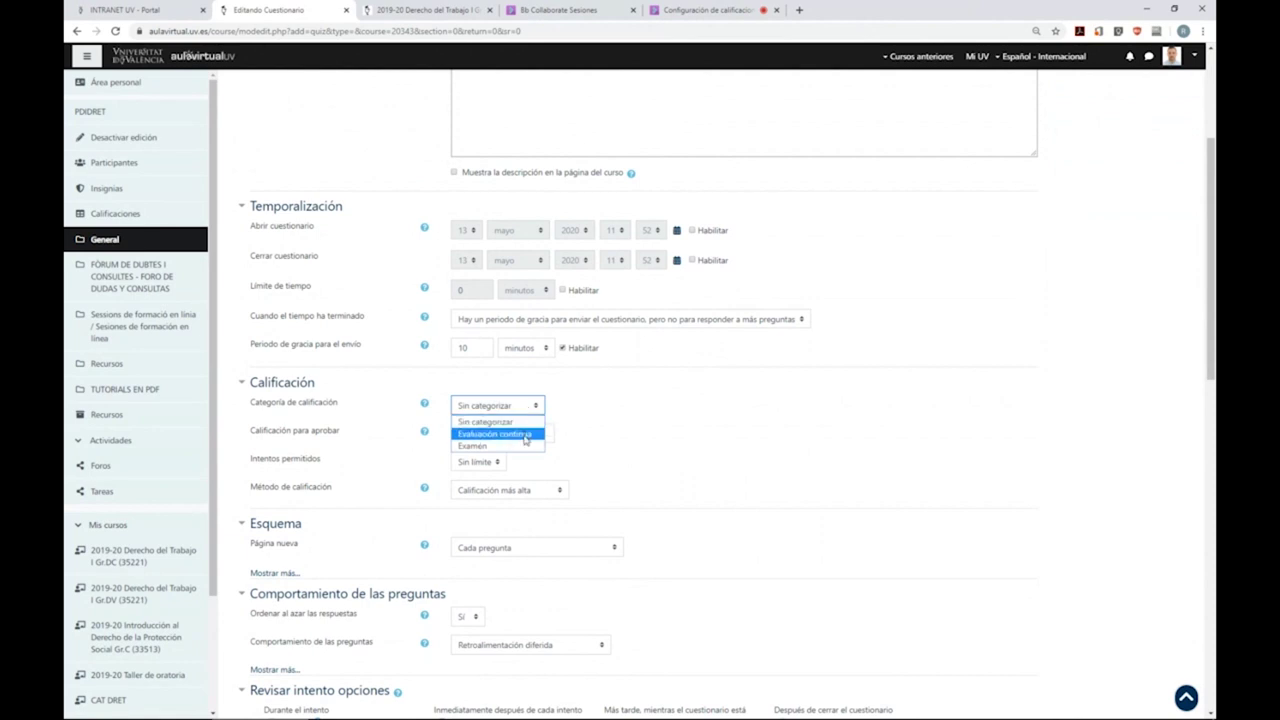
pyautogui.click(526, 446)
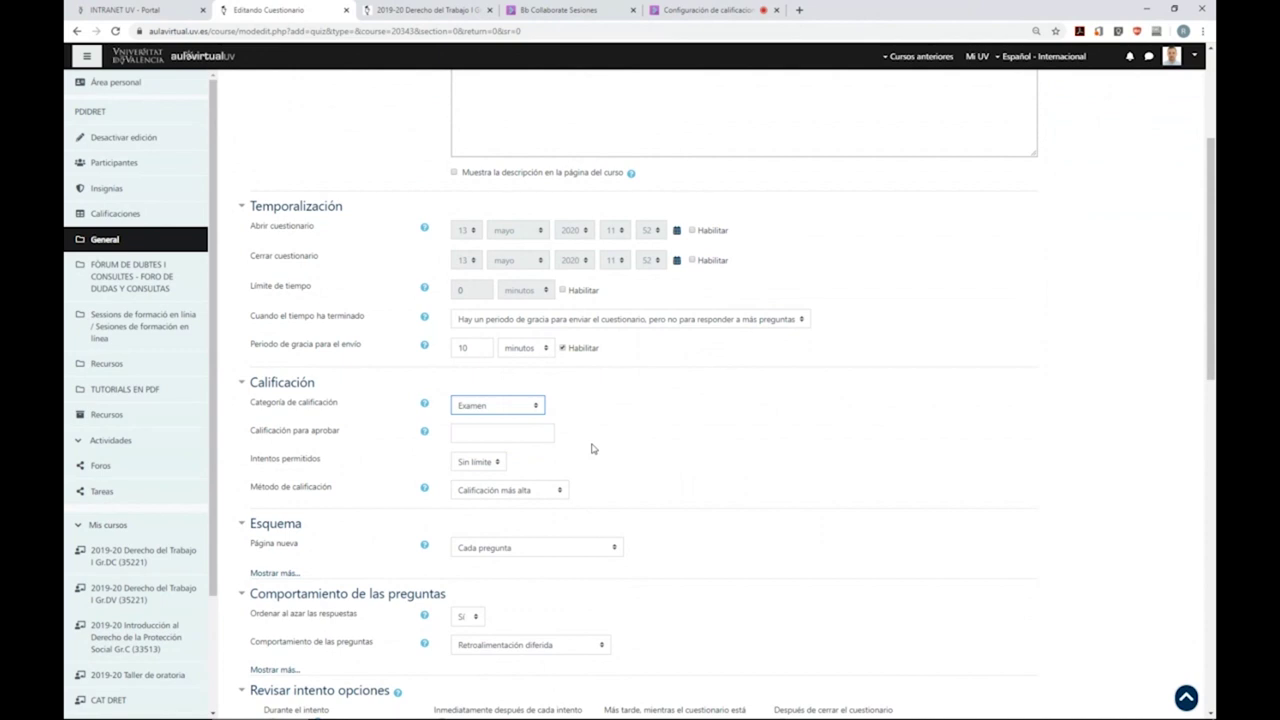
# - Look through the remaining quiz settings, then save the quiz and return to the course page
pyautogui.scroll(-1, 591, 449)
pyautogui.scroll(-8, 591, 449)
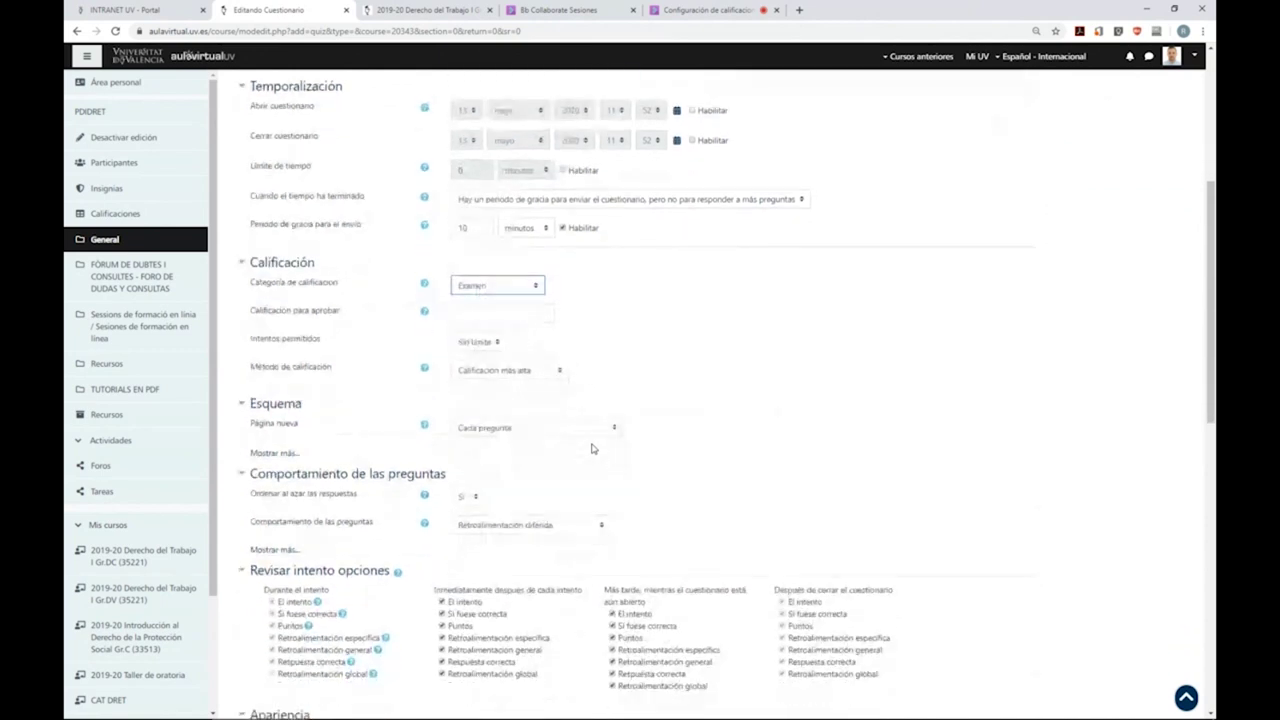
pyautogui.scroll(-2, 591, 449)
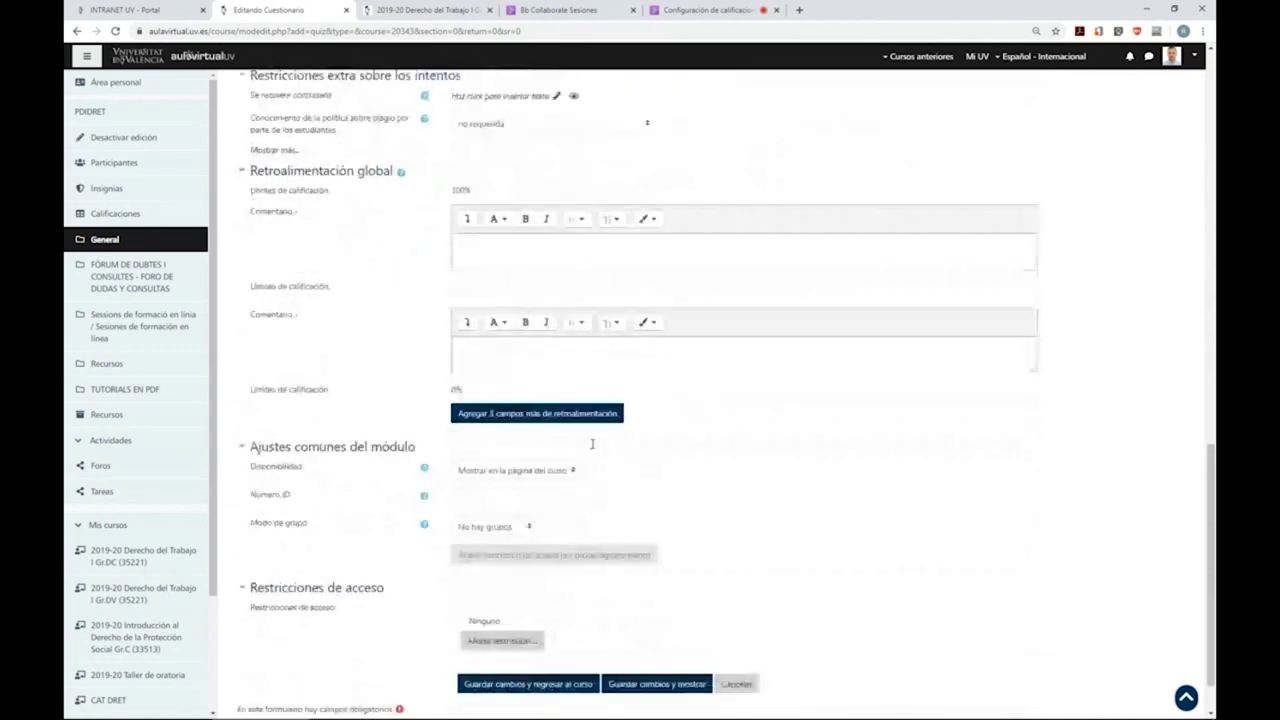
pyautogui.scroll(7, 591, 449)
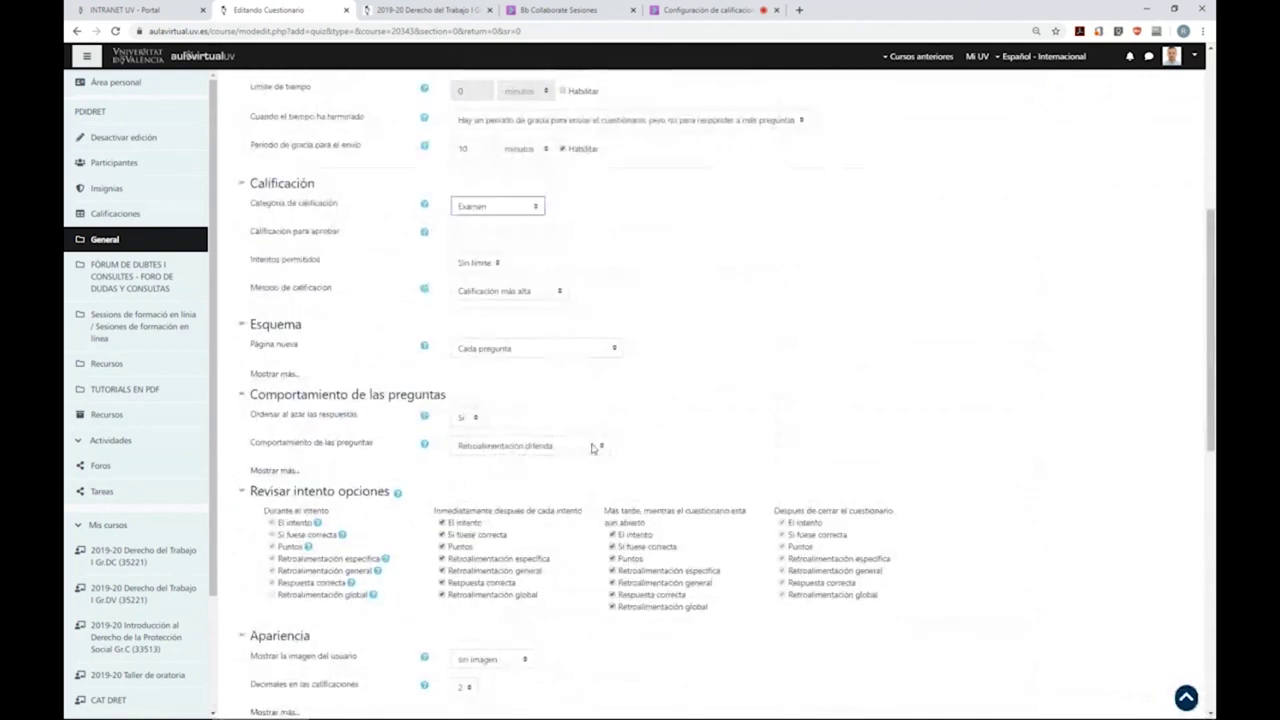
pyautogui.scroll(4, 591, 449)
pyautogui.scroll(-1, 591, 449)
pyautogui.scroll(-5, 591, 449)
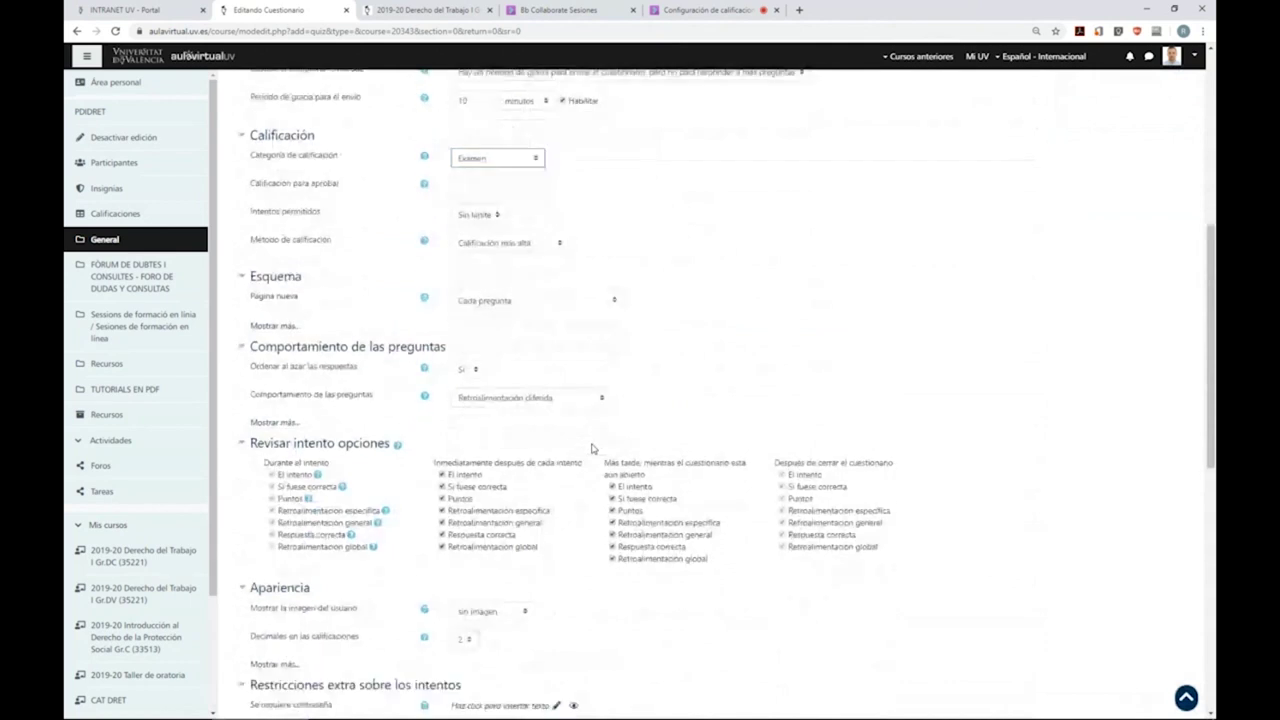
pyautogui.scroll(-5, 591, 449)
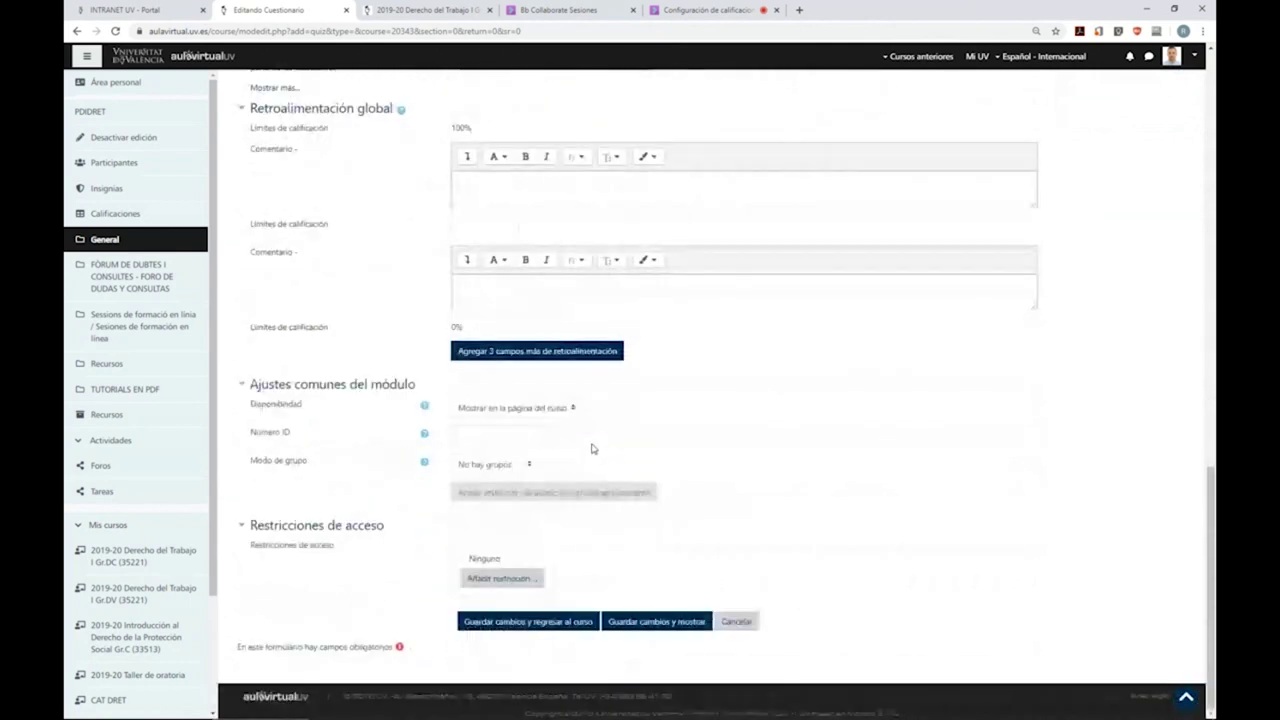
pyautogui.click(562, 625)
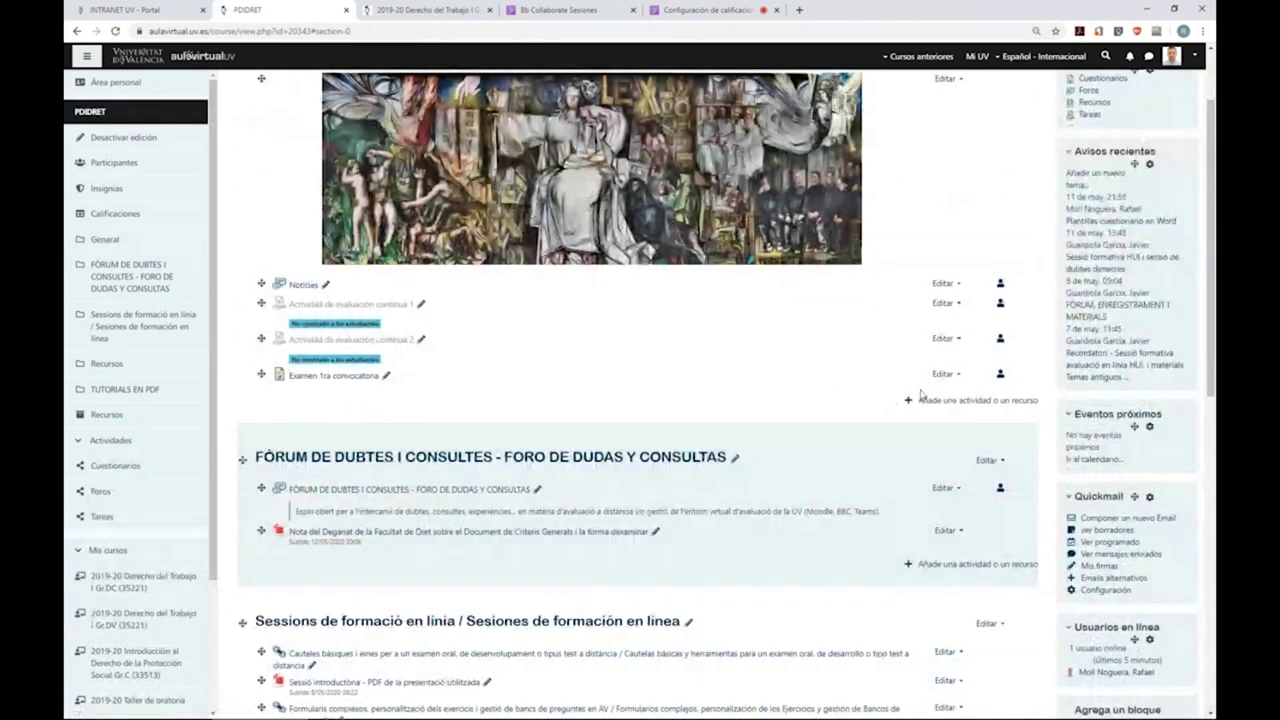
# - Hide the "Examen 1ra convocatoria" quiz from students
pyautogui.click(943, 373)
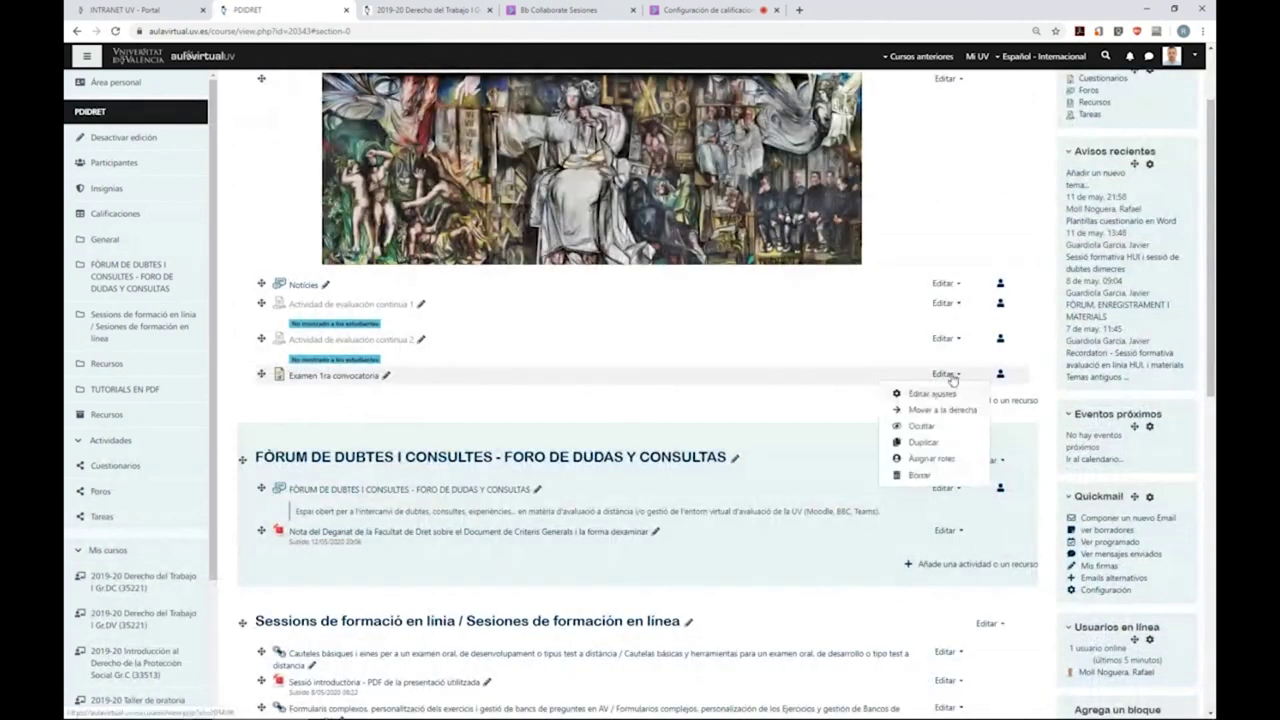
pyautogui.click(933, 429)
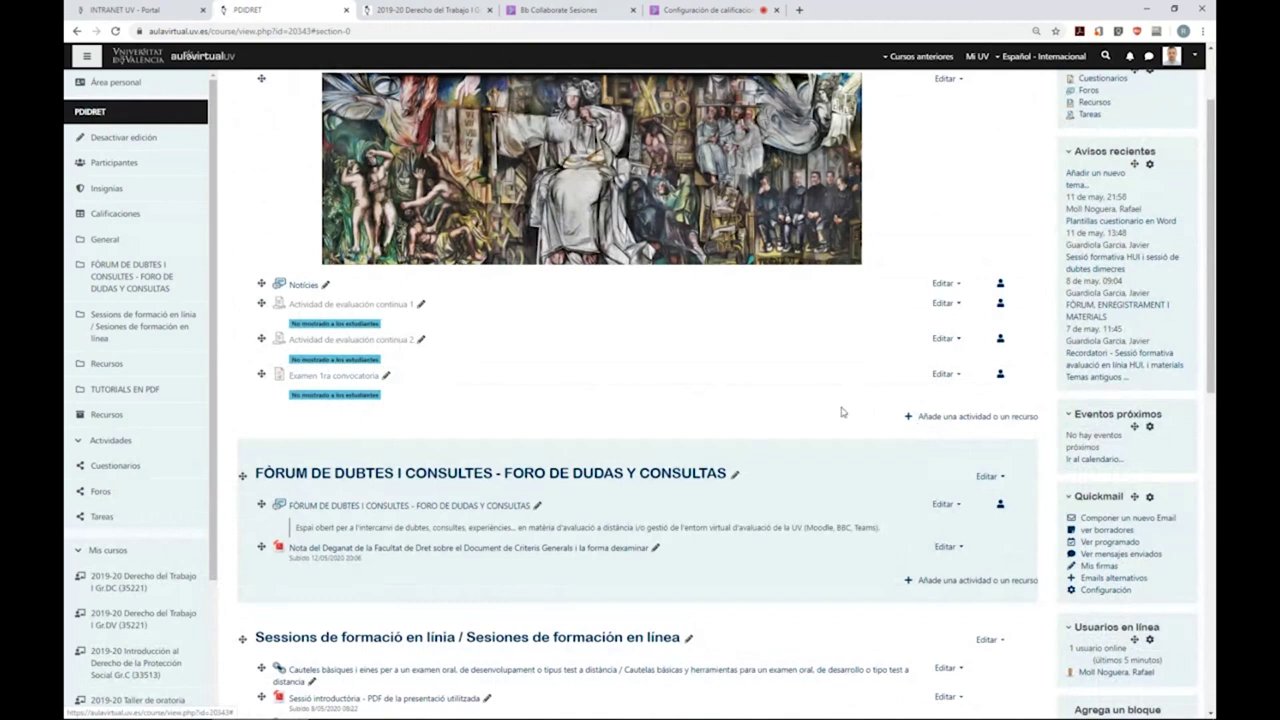
pyautogui.scroll(1, 344, 390)
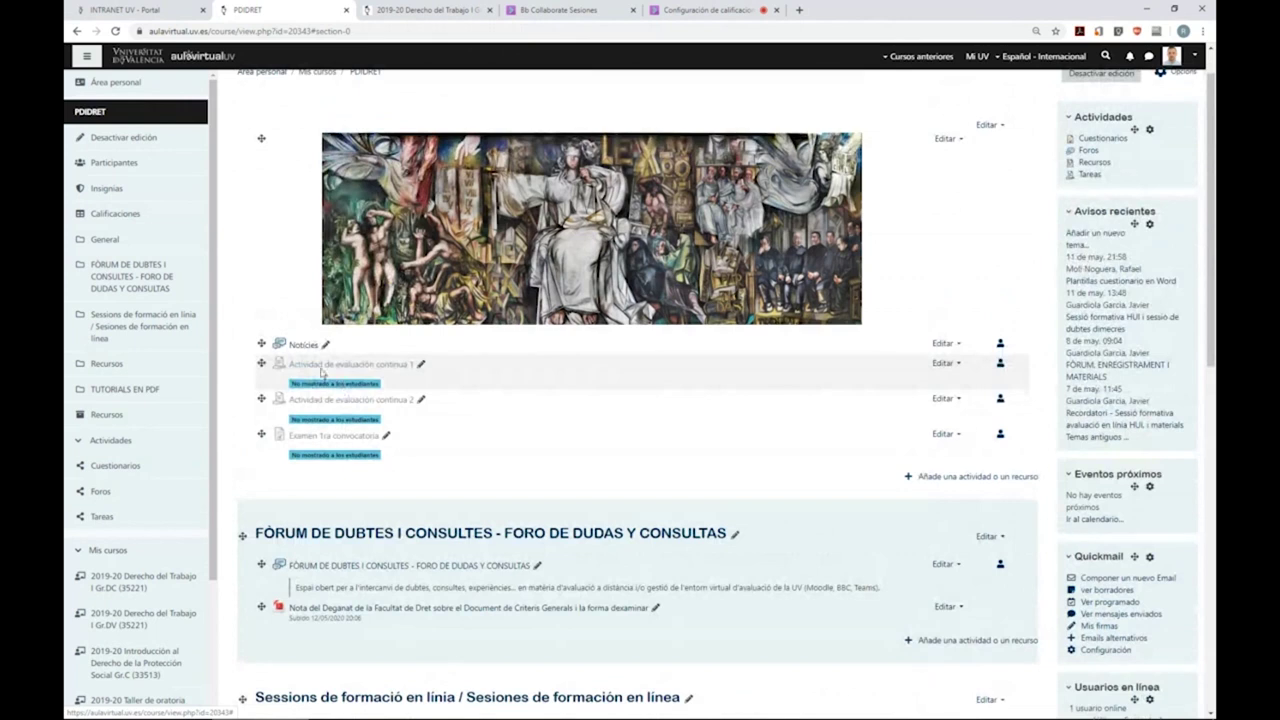
pyautogui.scroll(1, 322, 372)
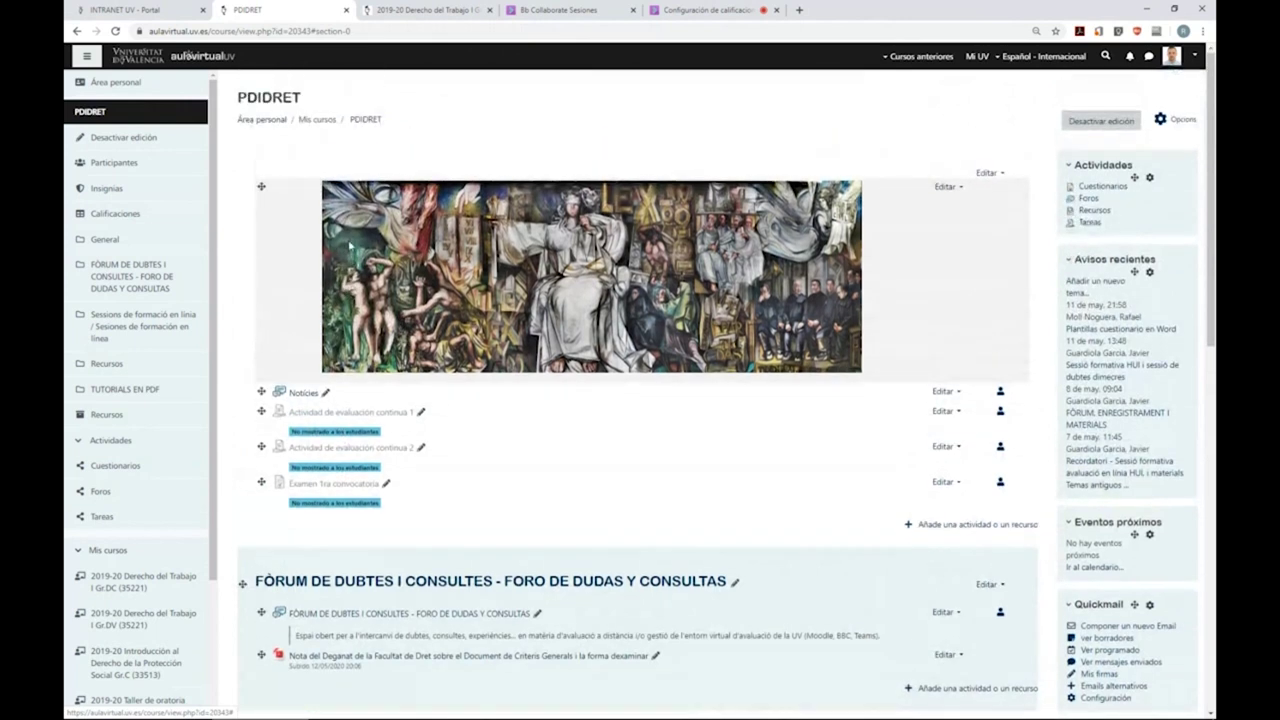
# - In the gradebook setup, set the weight of "Examen 1ra convocatoria" to 100 and save the changes
pyautogui.click(158, 219)
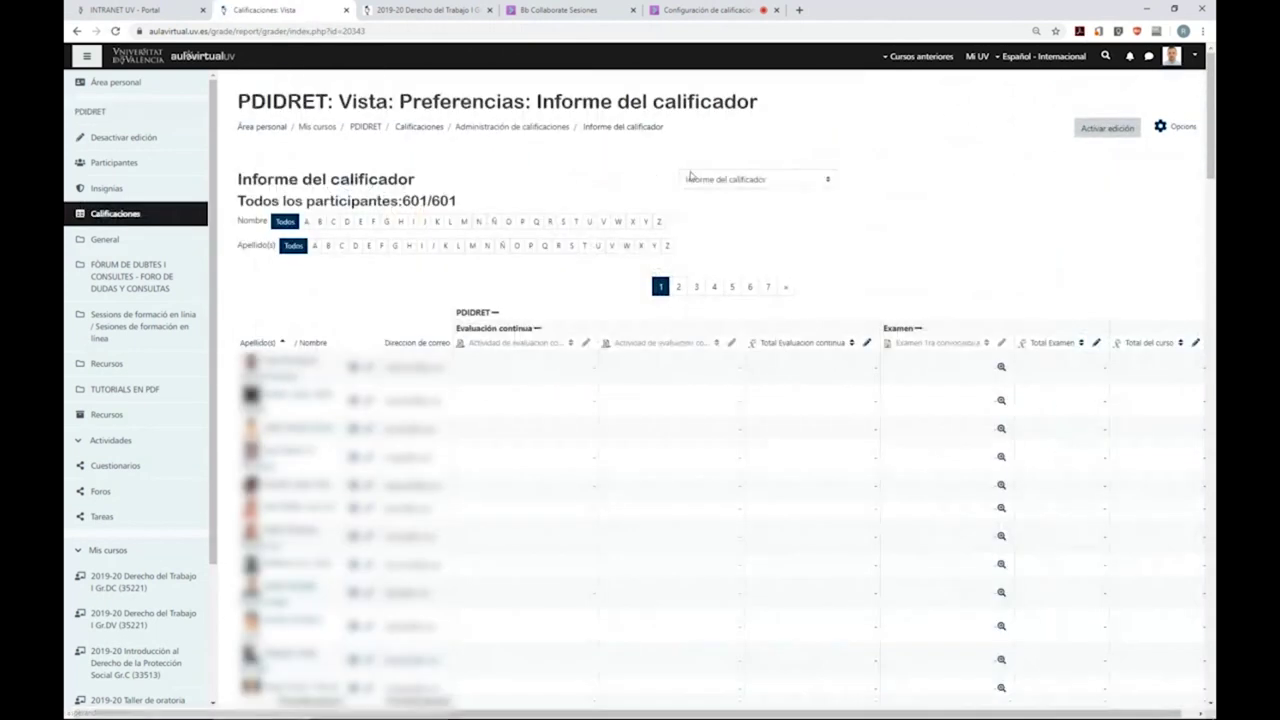
pyautogui.click(690, 178)
pyautogui.click(733, 290)
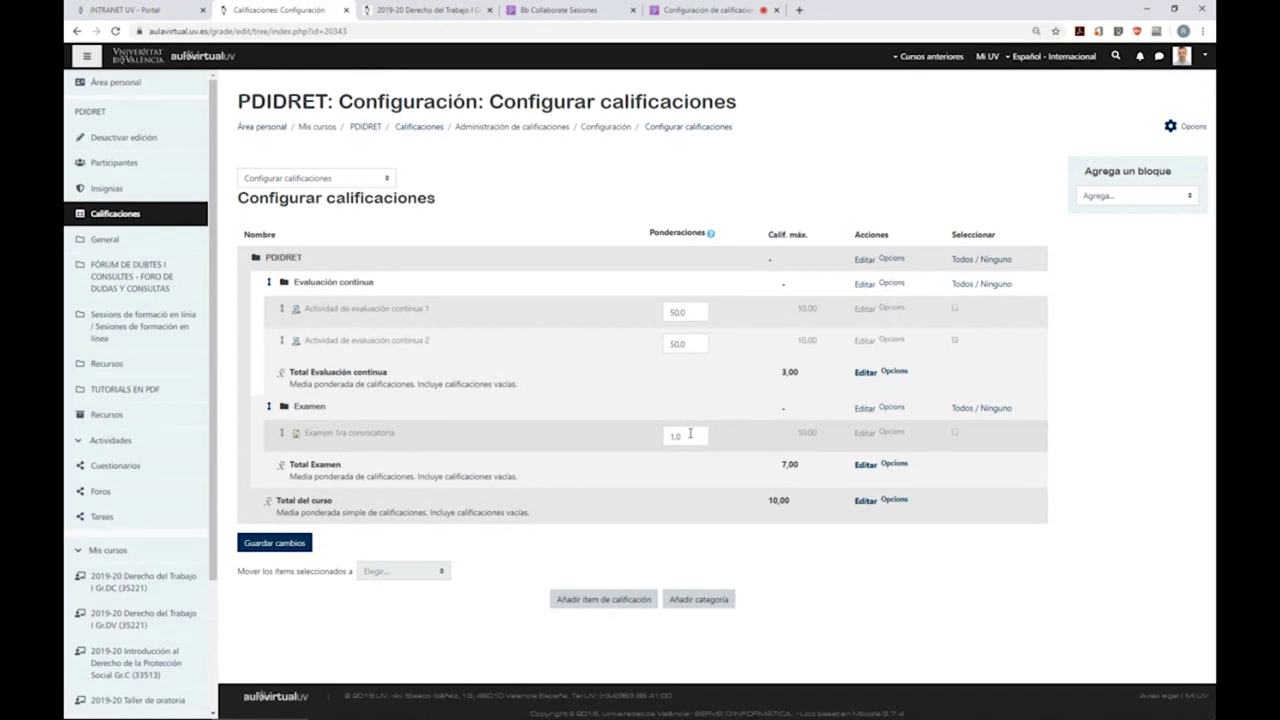
pyautogui.moveTo(690, 433); pyautogui.dragTo(665, 436)
pyautogui.write('100')
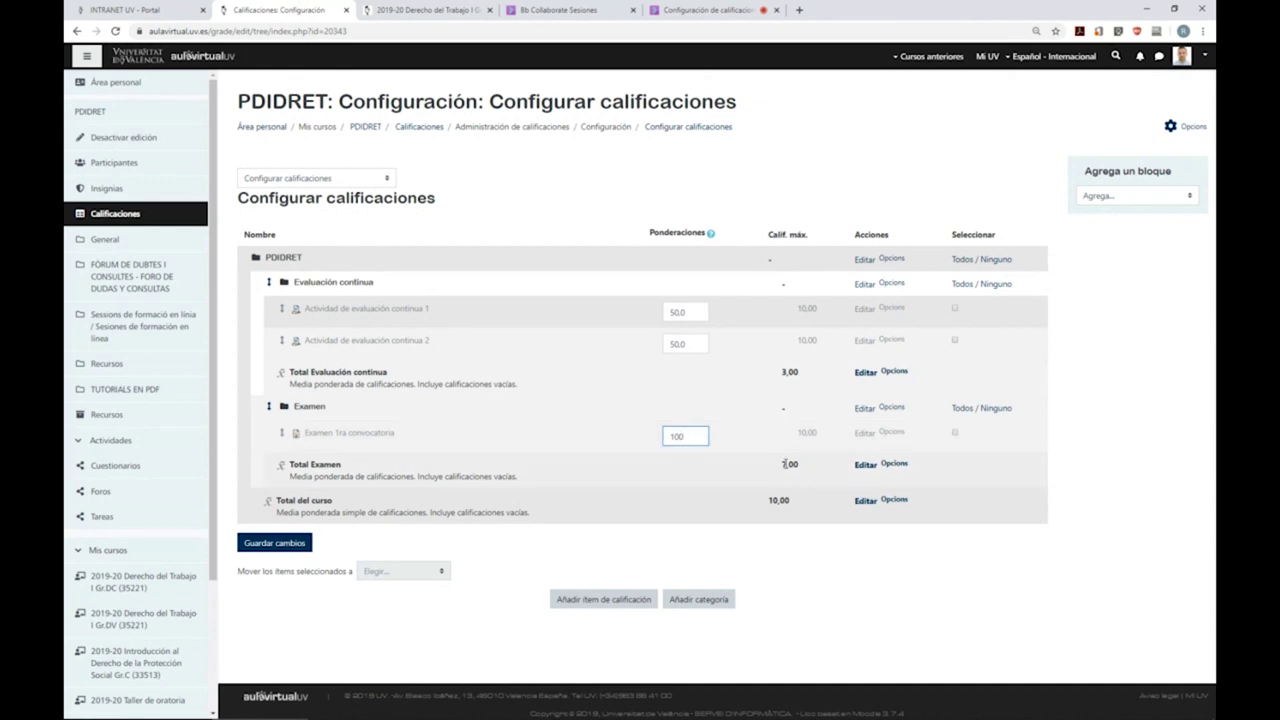
pyautogui.click(250, 548)
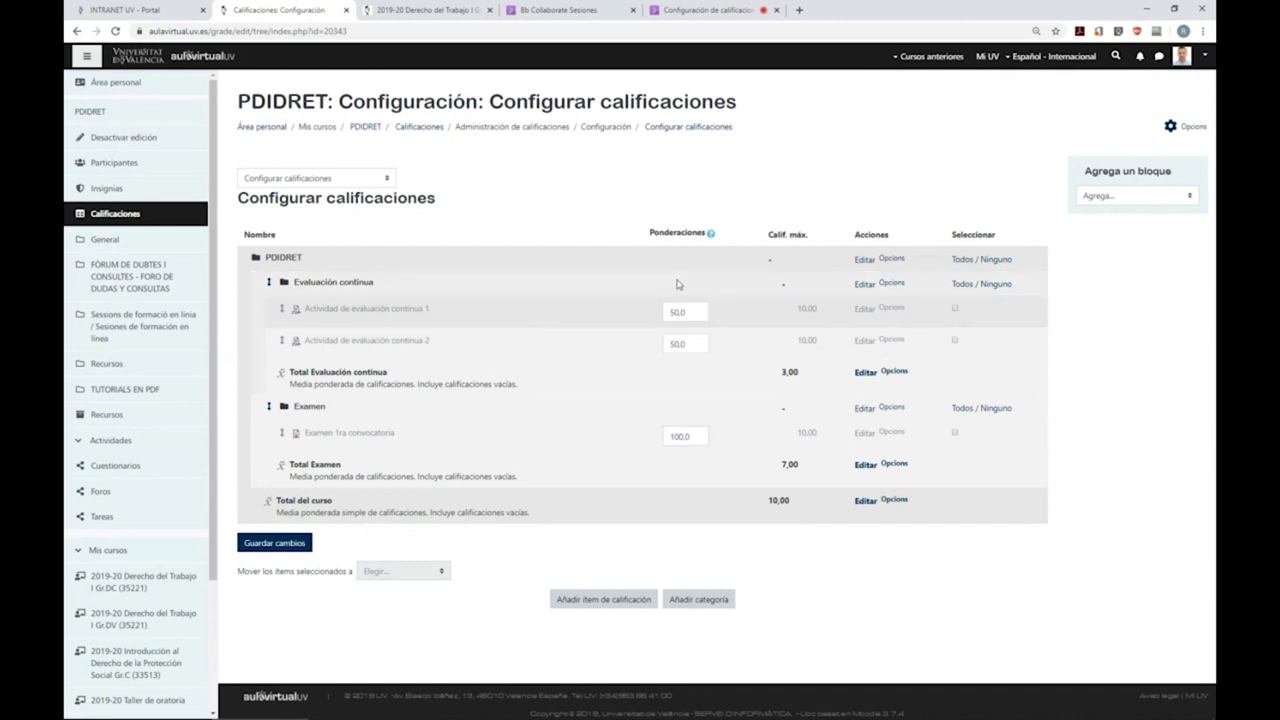
# - Set the total calculation of the top-level PDIDRET category to "Suma de calificaciones", save it, and return to the course page
pyautogui.click(866, 262)
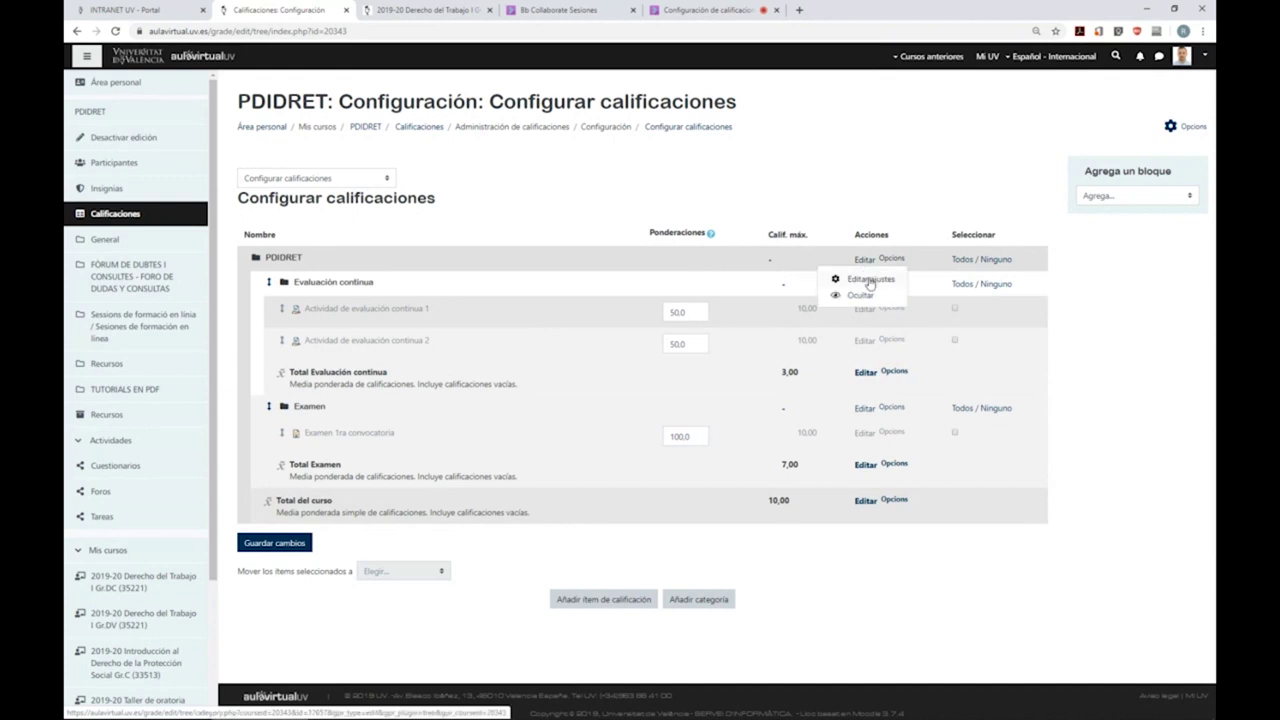
pyautogui.click(869, 281)
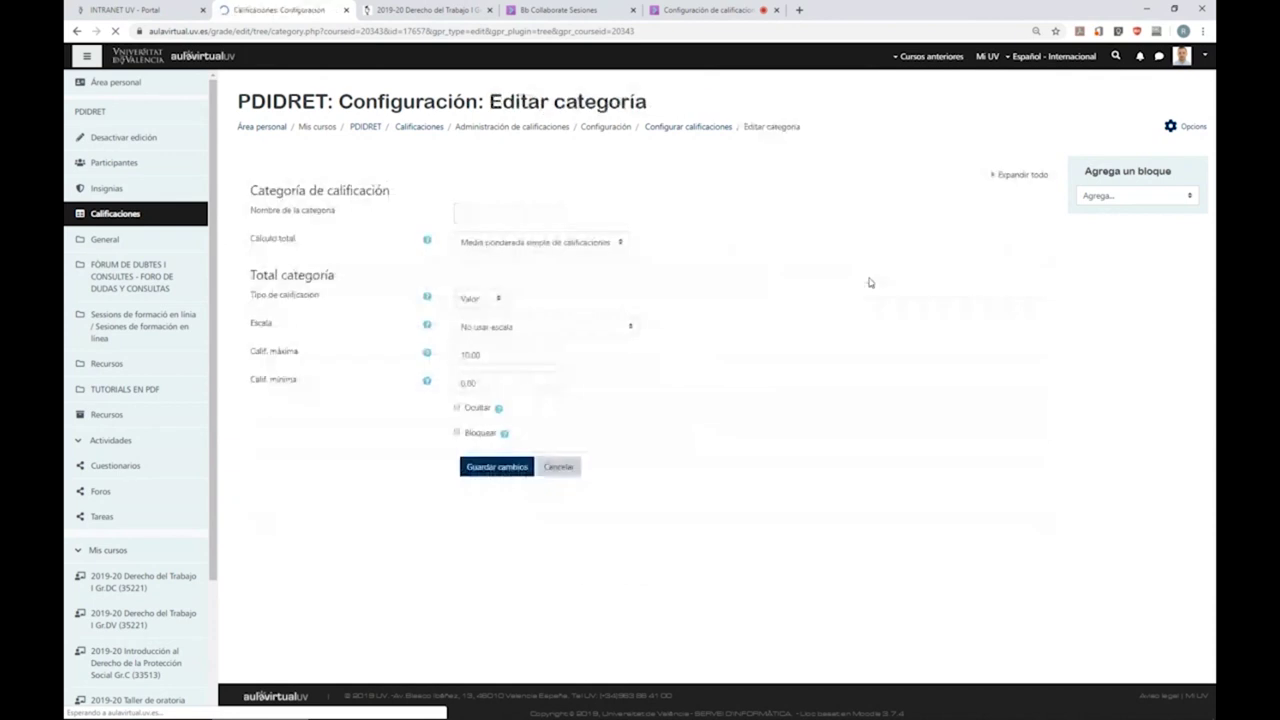
pyautogui.click(580, 245)
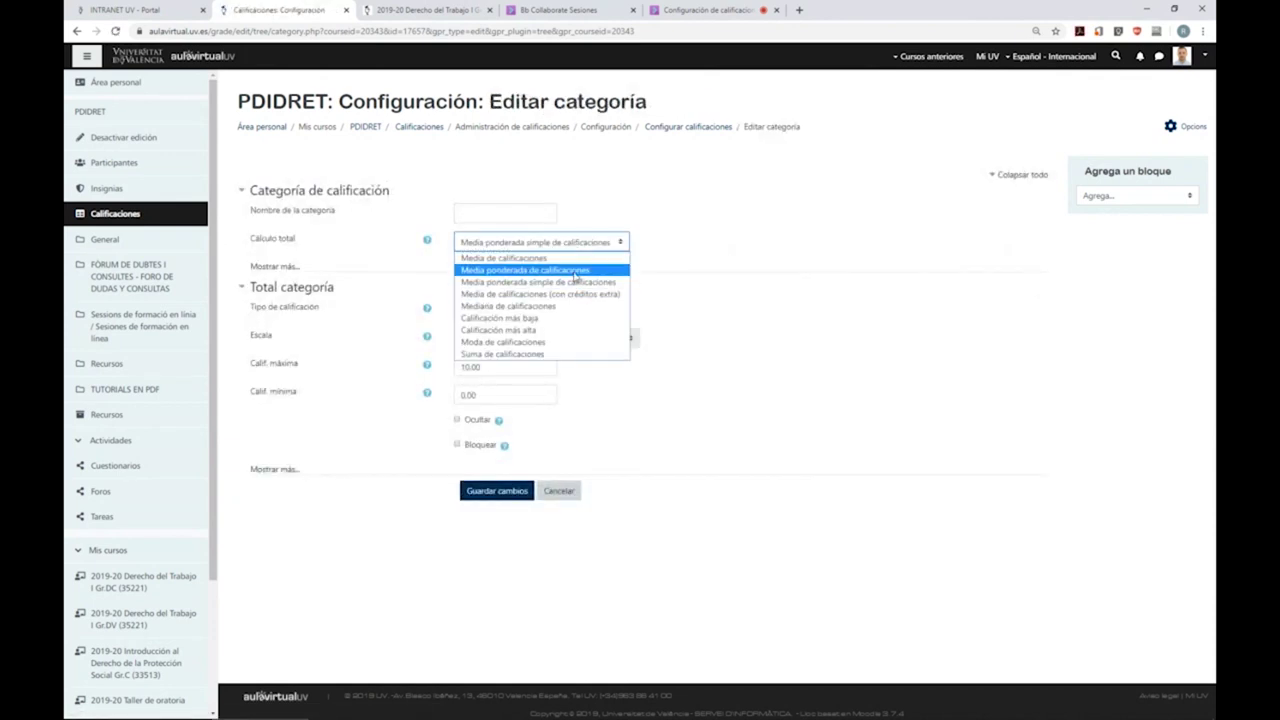
pyautogui.click(547, 356)
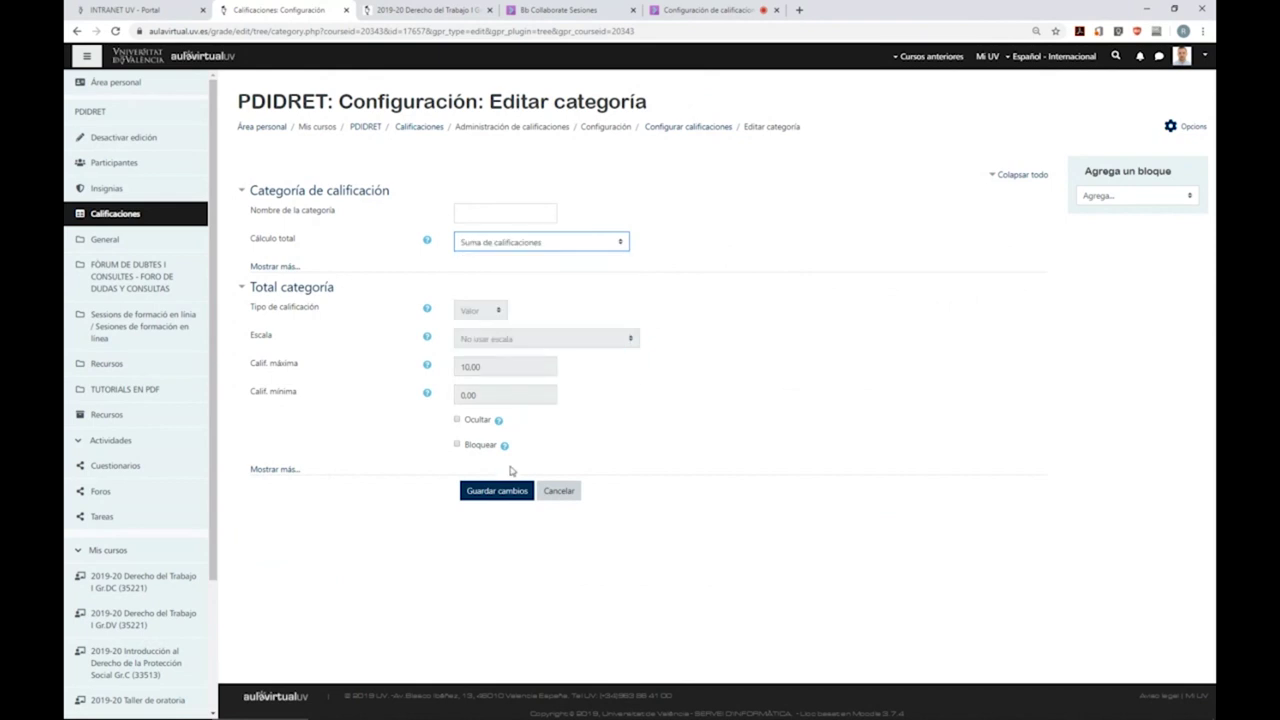
pyautogui.click(503, 493)
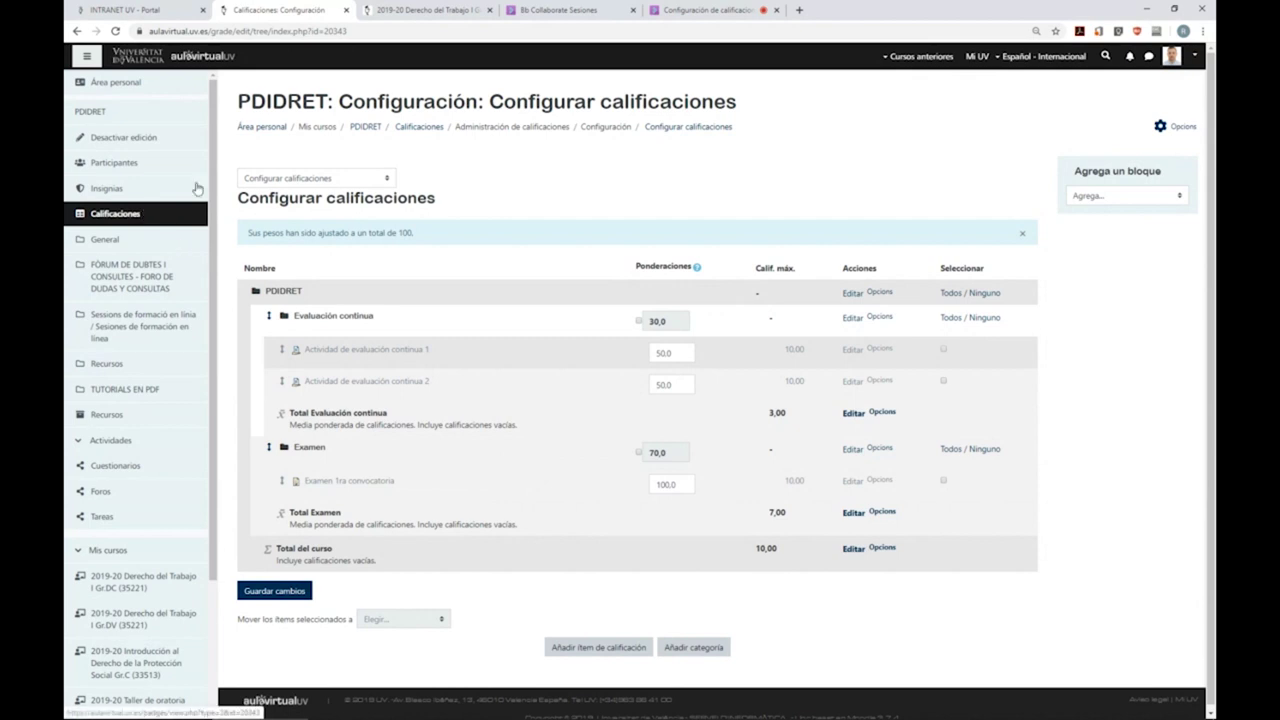
pyautogui.click(365, 126)
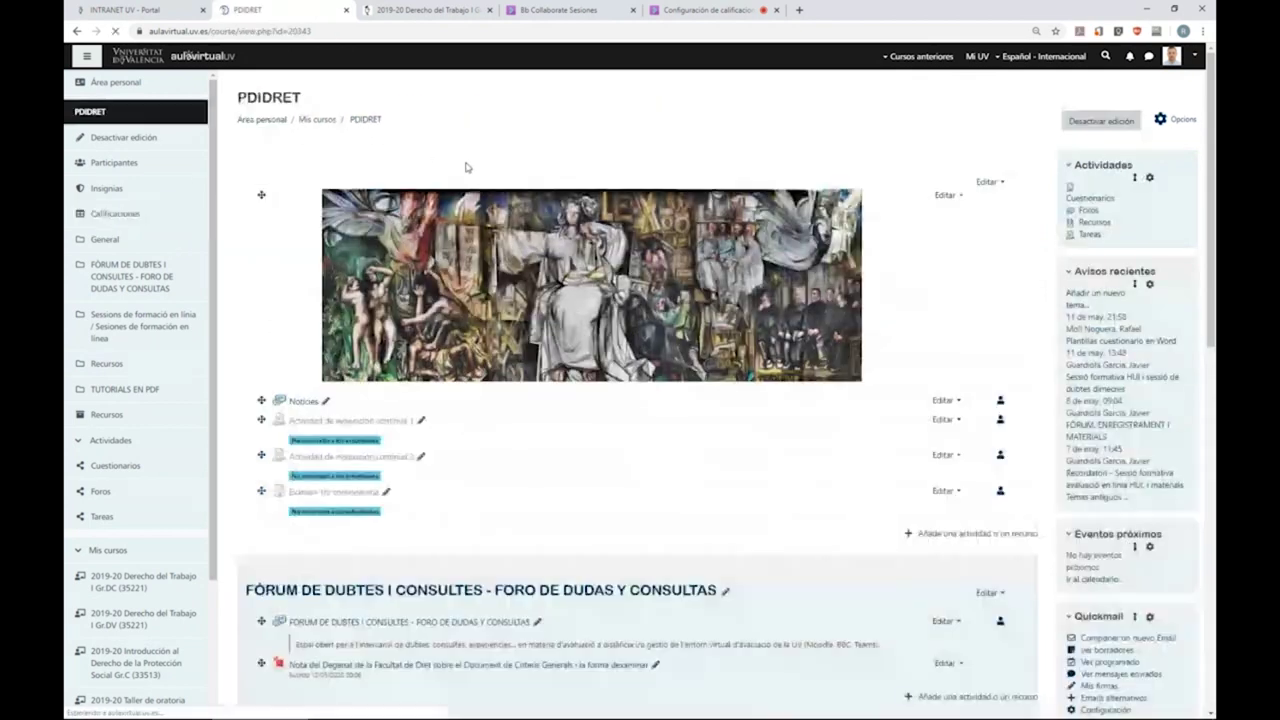
# - Duplicate the "Examen 1ra convocatoria" quiz and rename the copy "Examen parcial 1"
pyautogui.click(944, 491)
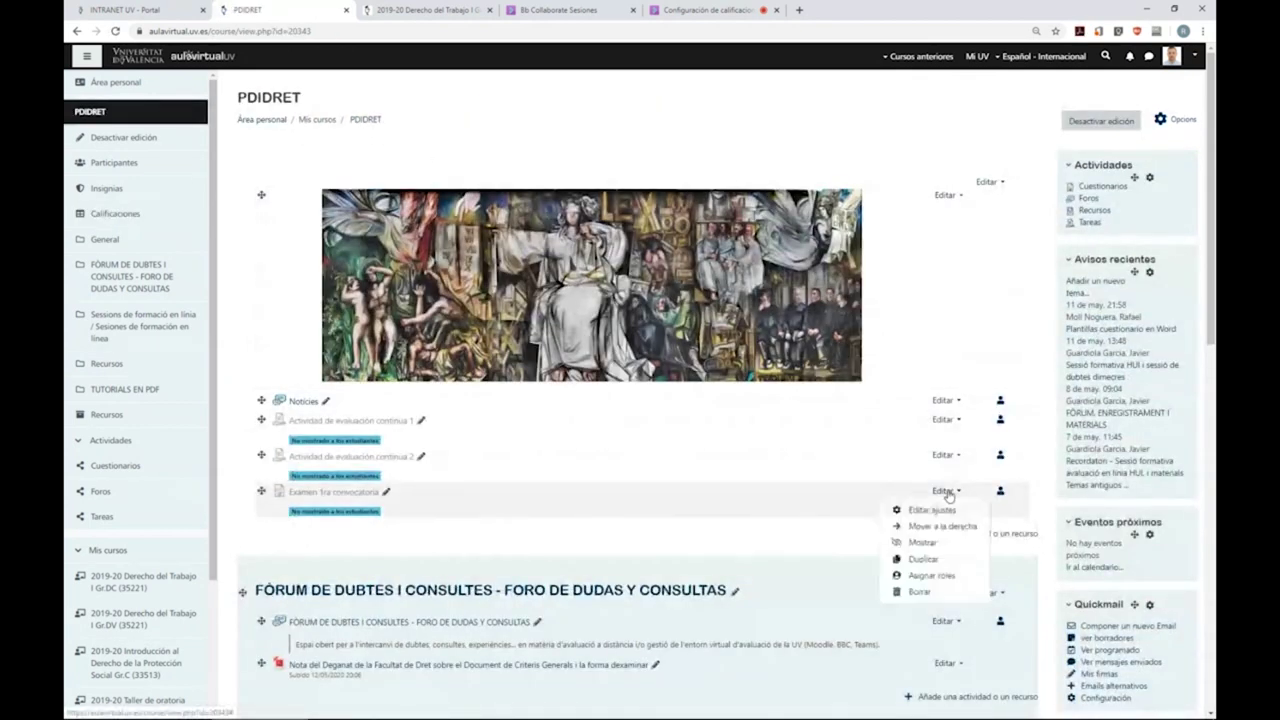
pyautogui.click(940, 560)
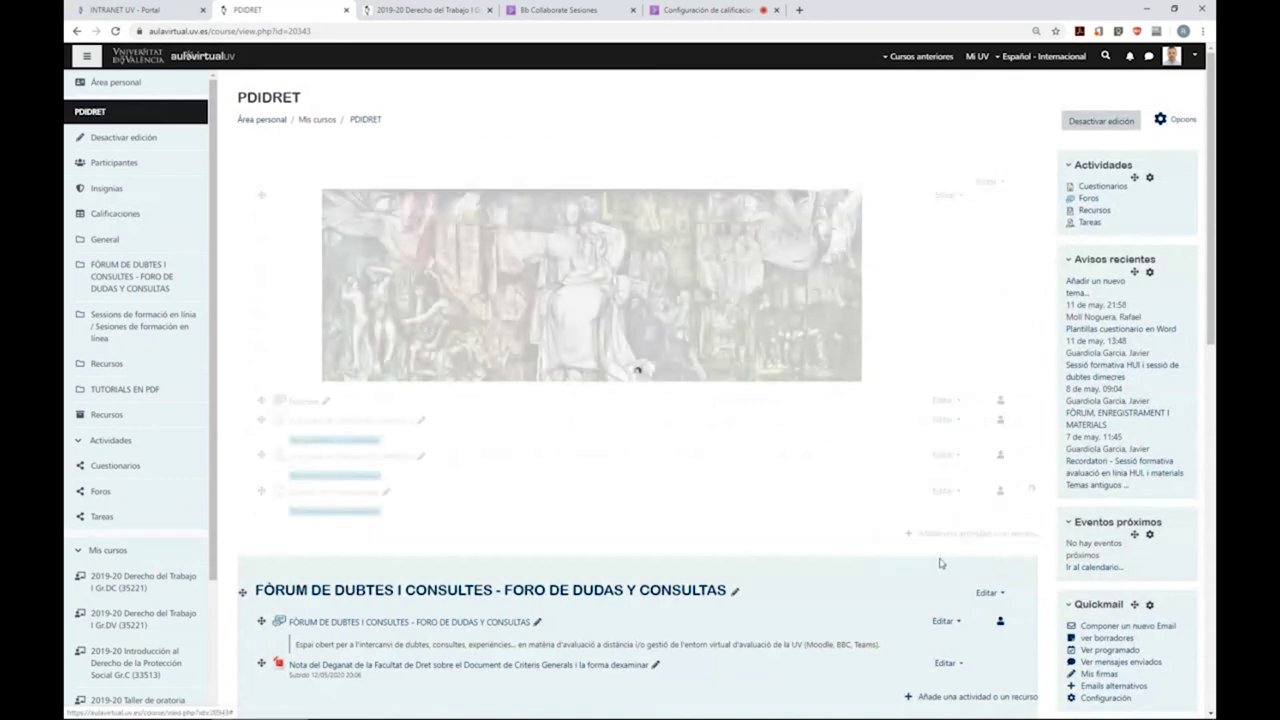
pyautogui.click(410, 528)
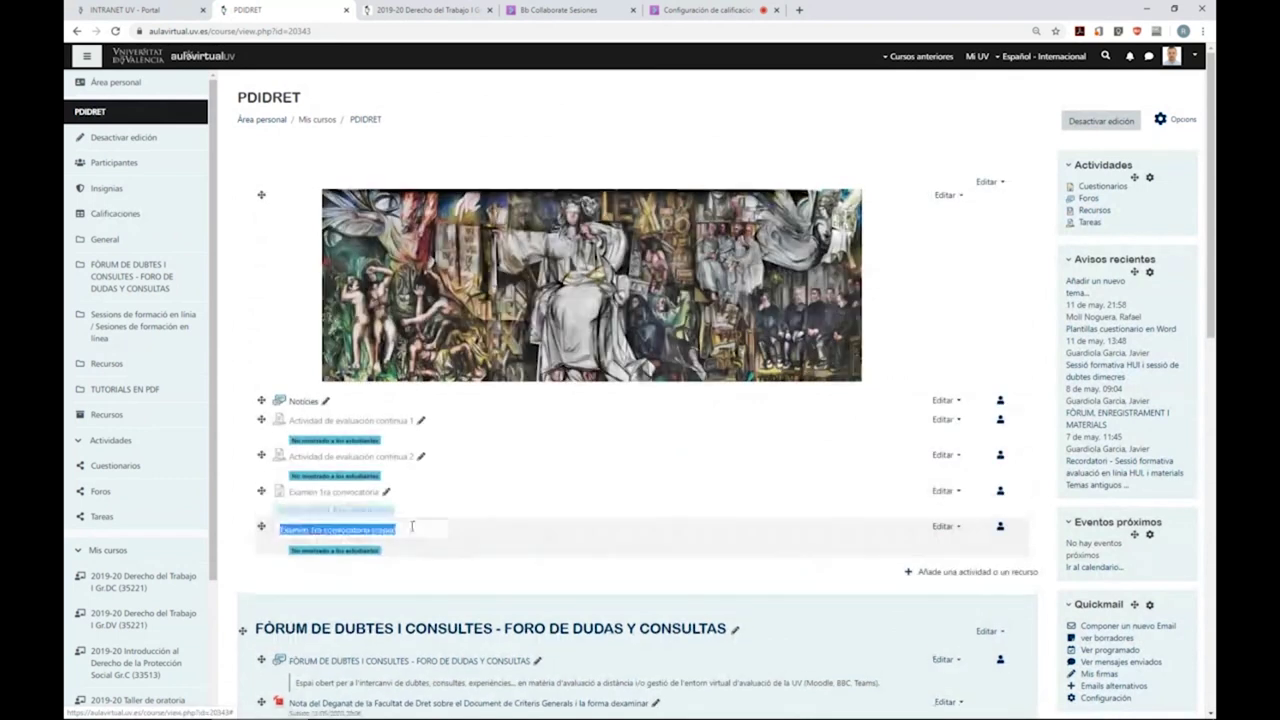
pyautogui.moveTo(310, 529); pyautogui.dragTo(410, 527)
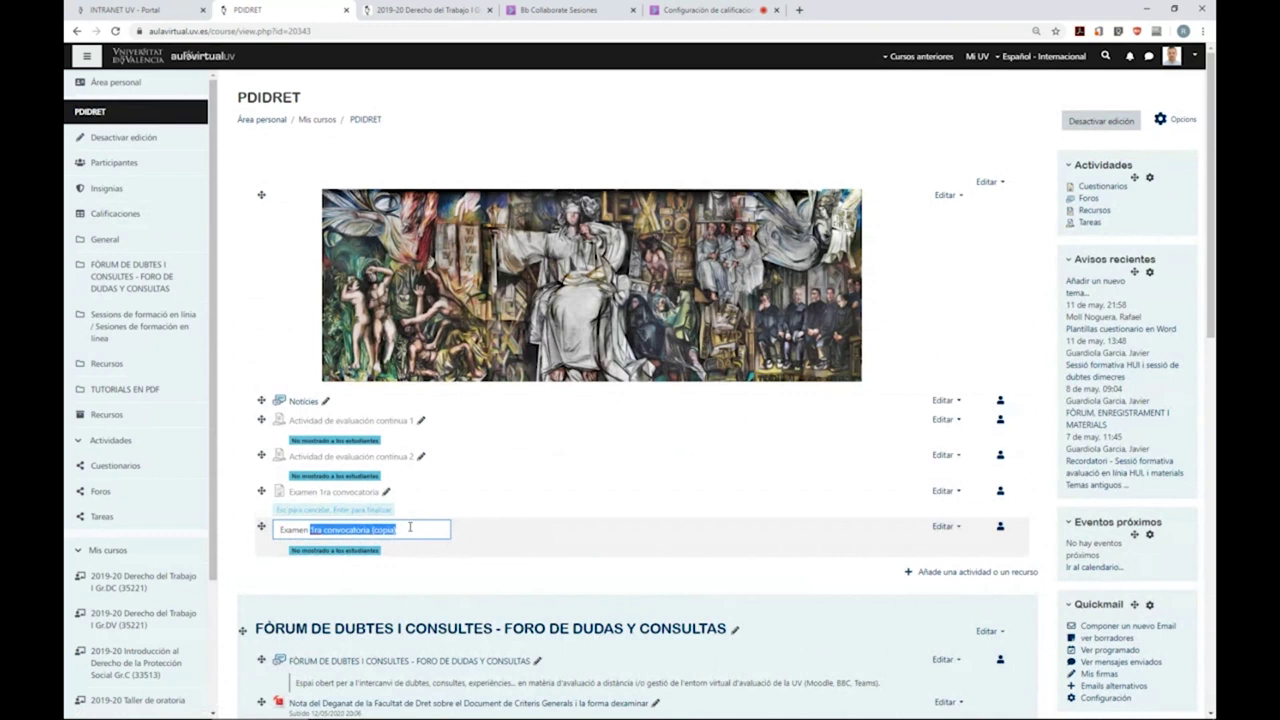
pyautogui.write('parc')
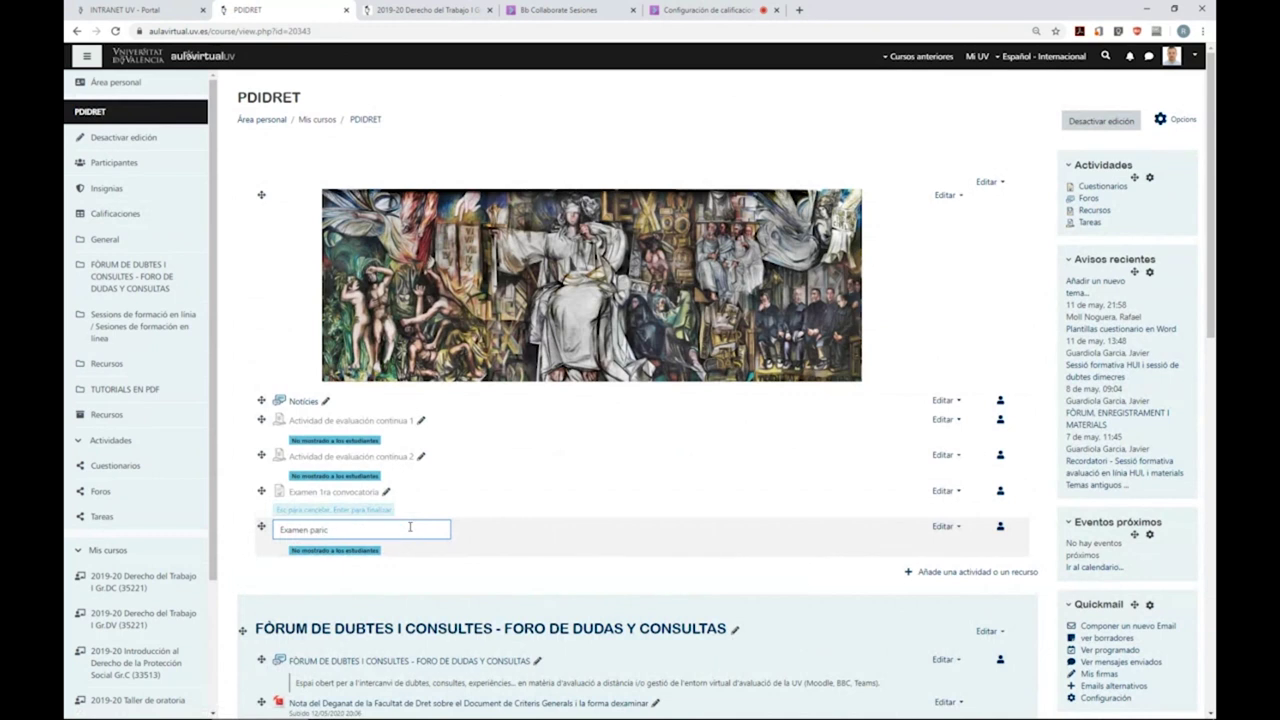
pyautogui.write('ial 1')
pyautogui.press('Return')
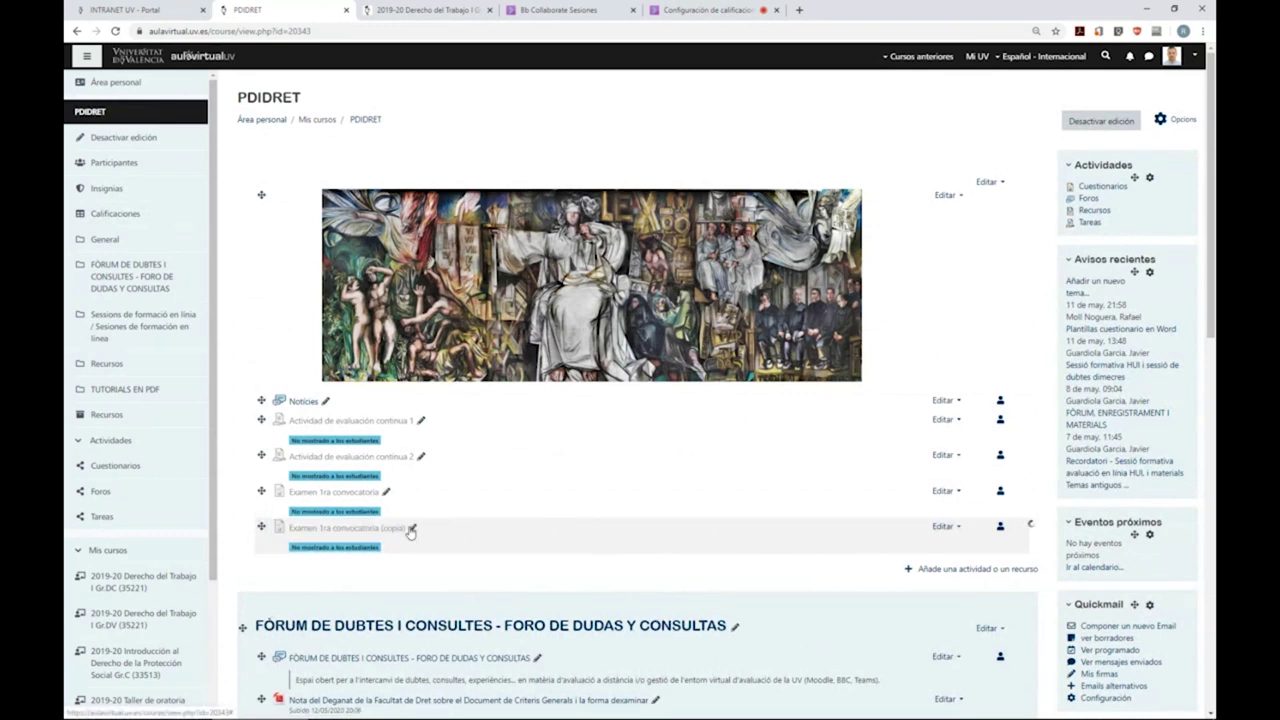
# - Duplicate the "Examen parcial 1" quiz and rename the copy "Examen parcial 2"
pyautogui.click(944, 526)
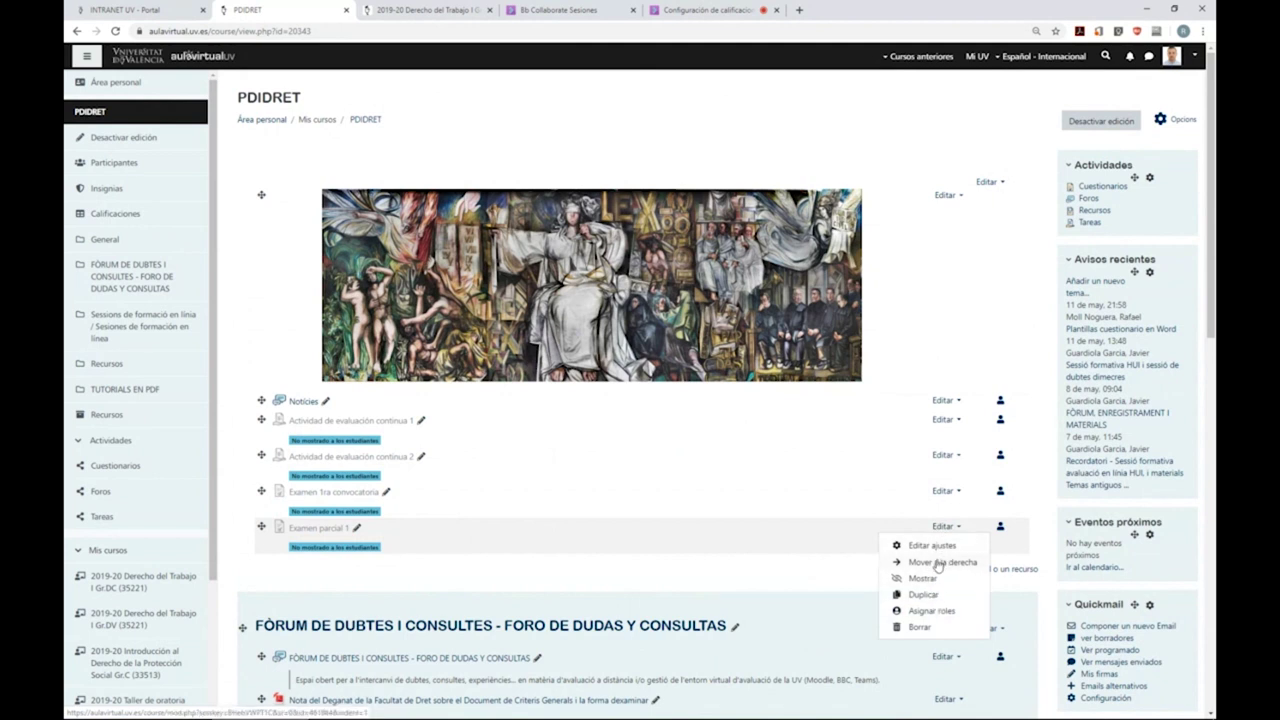
pyautogui.click(923, 595)
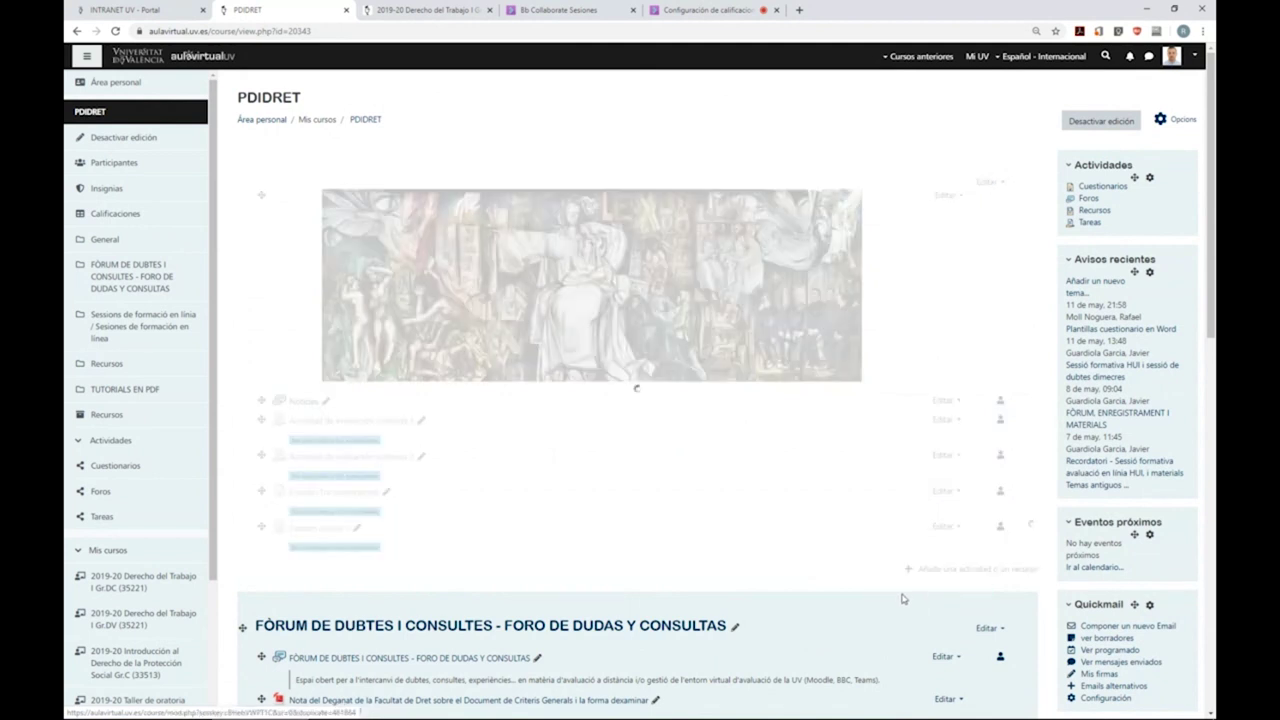
pyautogui.click(382, 565)
pyautogui.click(337, 566)
pyautogui.moveTo(337, 566); pyautogui.dragTo(368, 566)
pyautogui.click(368, 566)
pyautogui.press('Return')
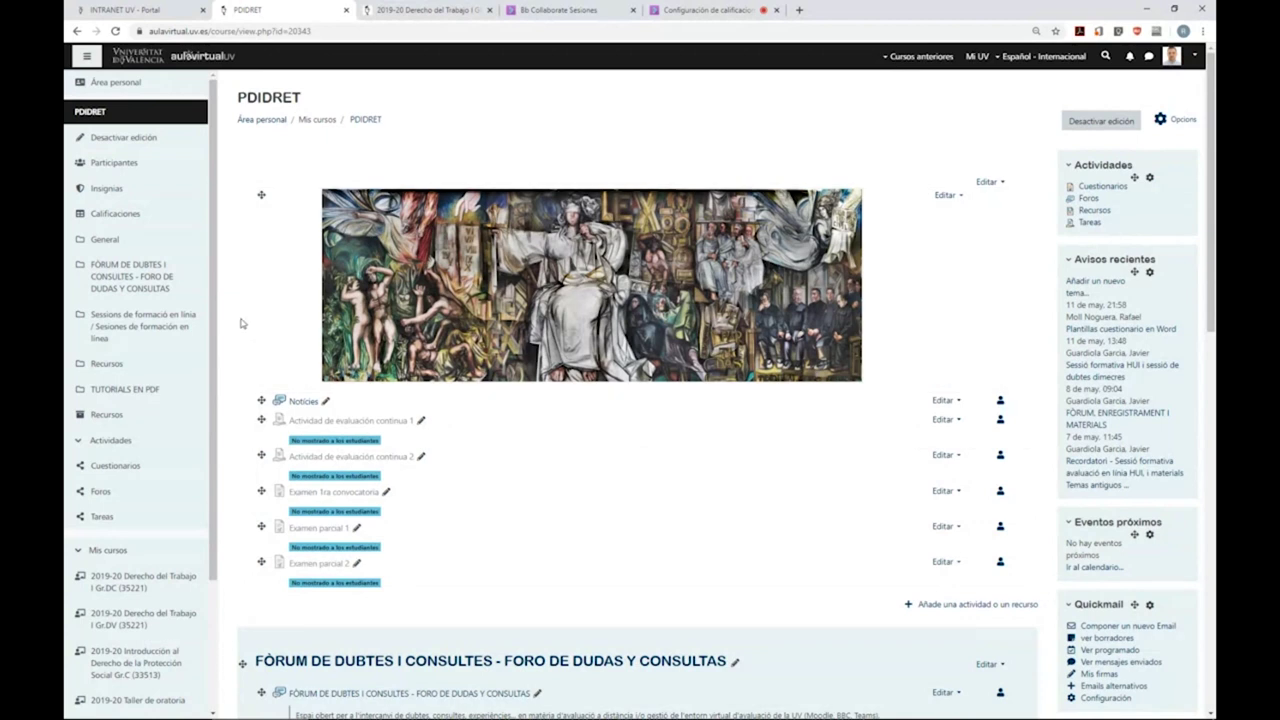
# - In the PDIDRET gradebook setup, set the weights of "Examen parcial 1" and "Examen parcial 2" to 50 each and save the changes
pyautogui.click(152, 221)
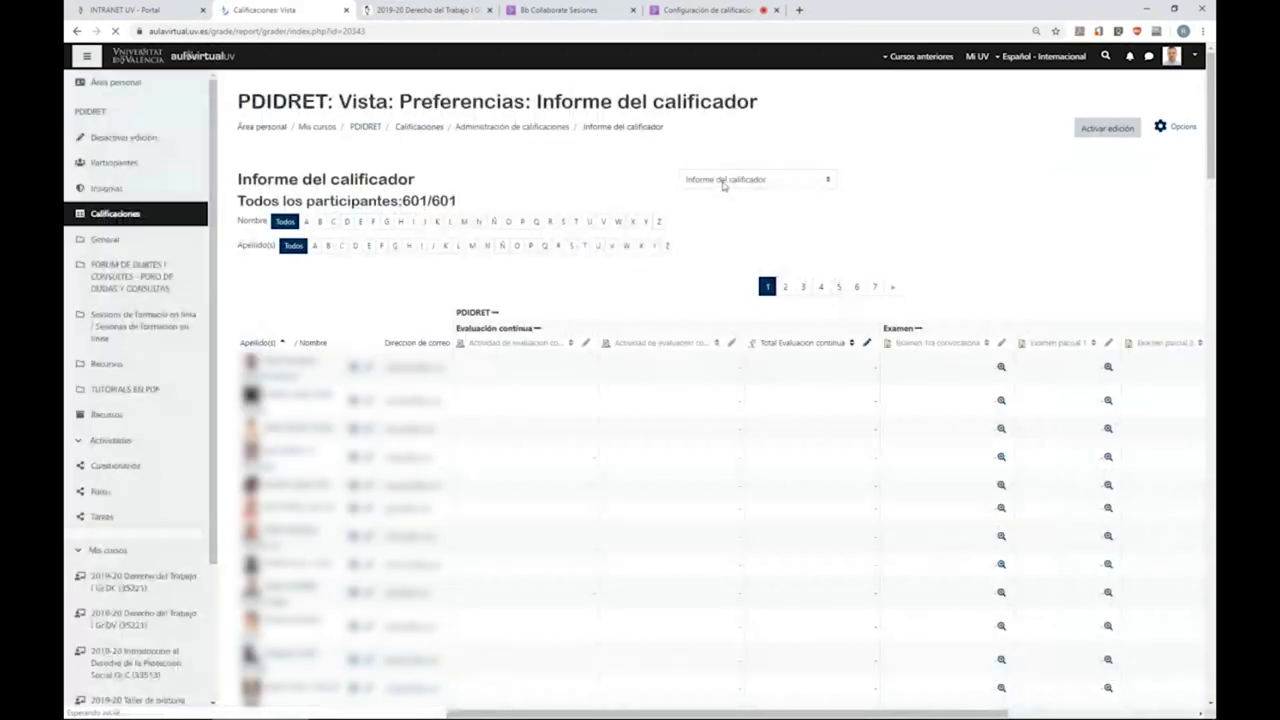
pyautogui.click(723, 180)
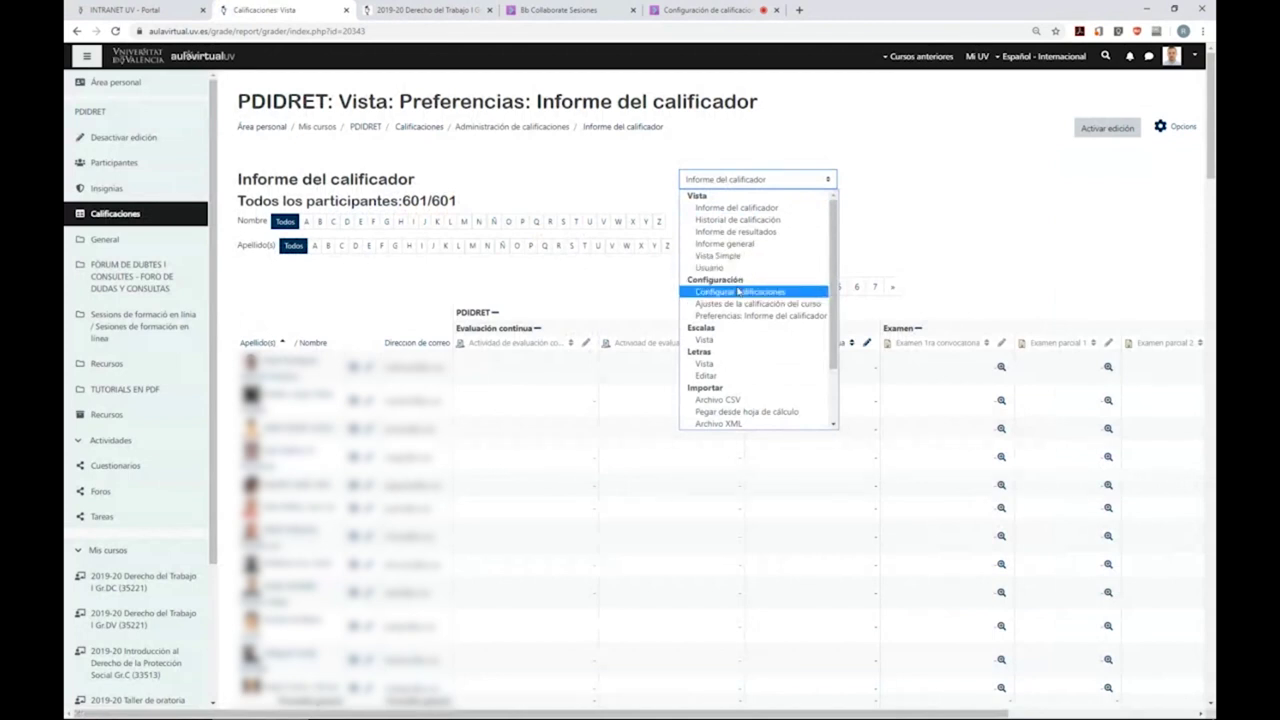
pyautogui.click(739, 291)
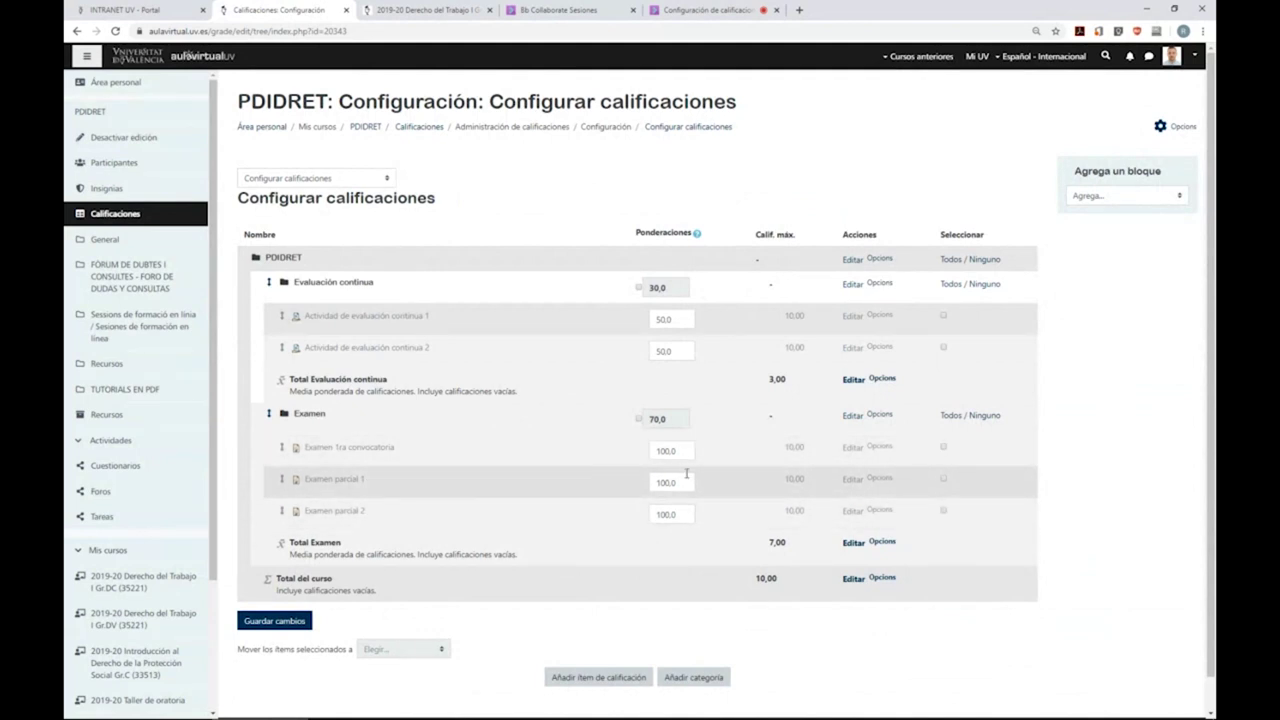
pyautogui.moveTo(688, 480); pyautogui.dragTo(653, 481)
pyautogui.write('50')
pyautogui.moveTo(691, 512); pyautogui.dragTo(652, 514)
pyautogui.write('50')
pyautogui.click(296, 621)
# - Switch to the Derecho del Trabajo I Gr.DC course, view its grader report, and show the práctica 3 submission item in the single view
pyautogui.click(446, 9)
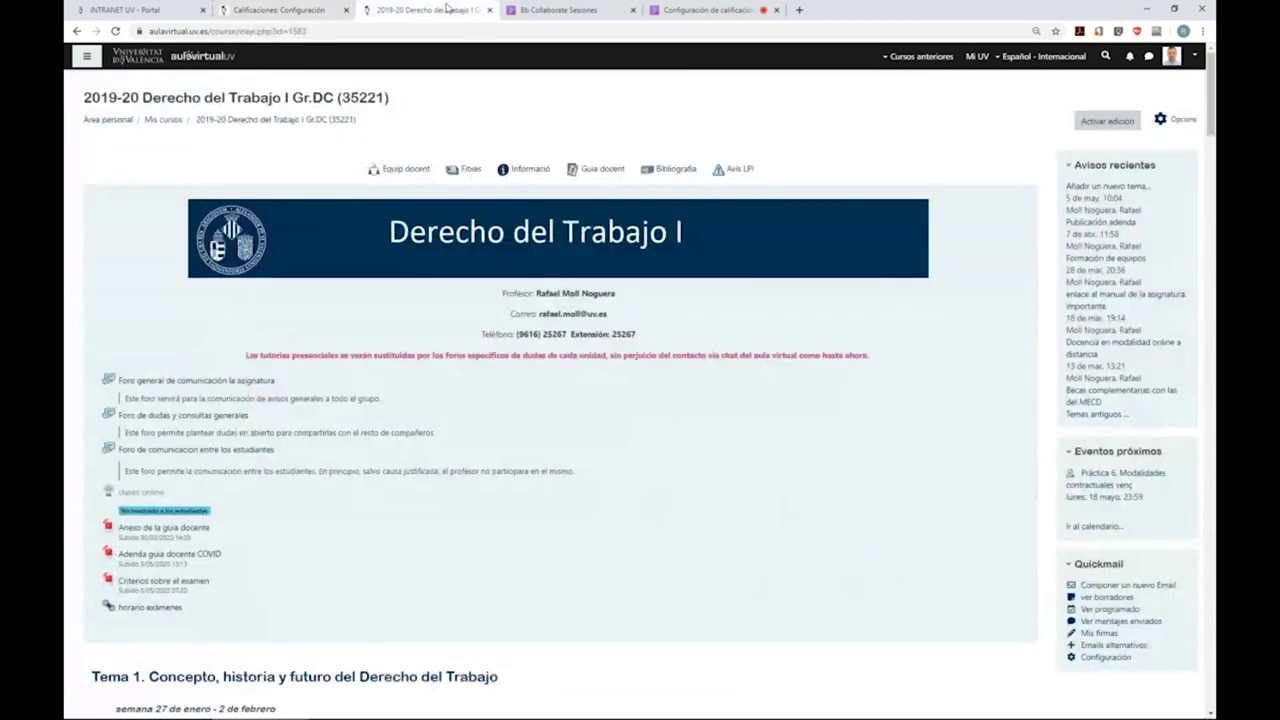
pyautogui.click(88, 60)
pyautogui.click(134, 229)
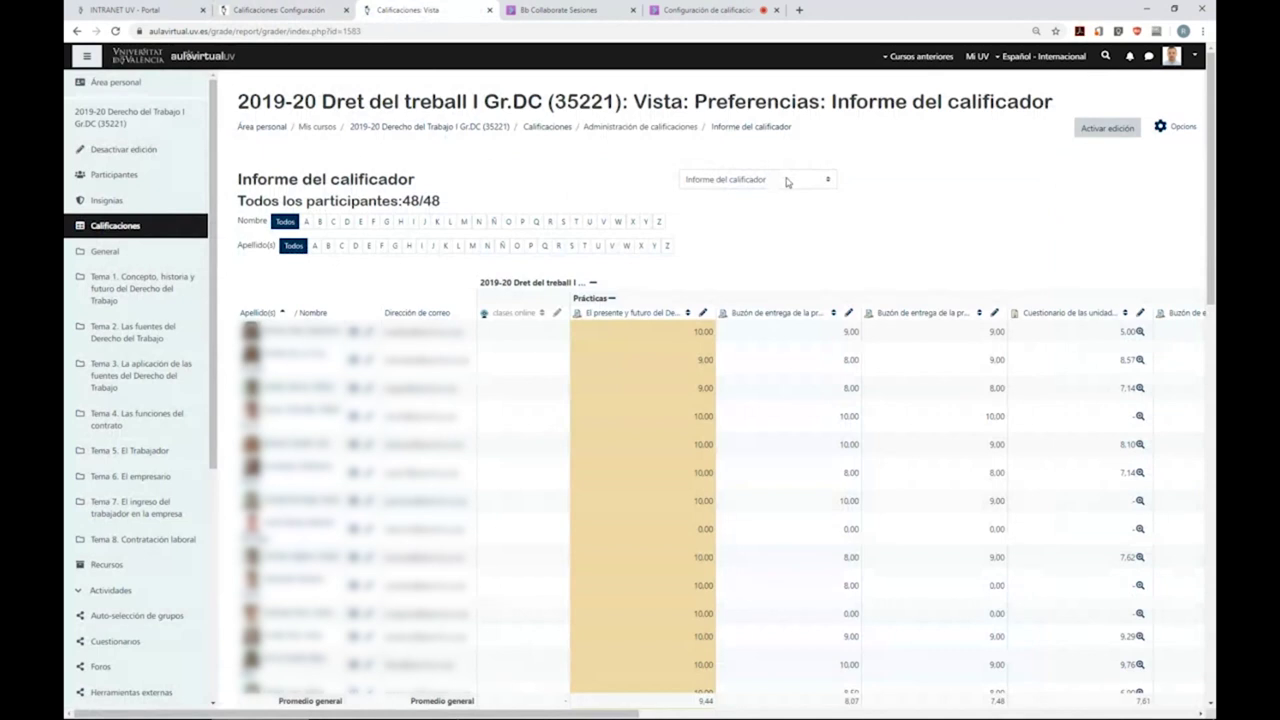
pyautogui.moveTo(612, 713); pyautogui.dragTo(893, 714)
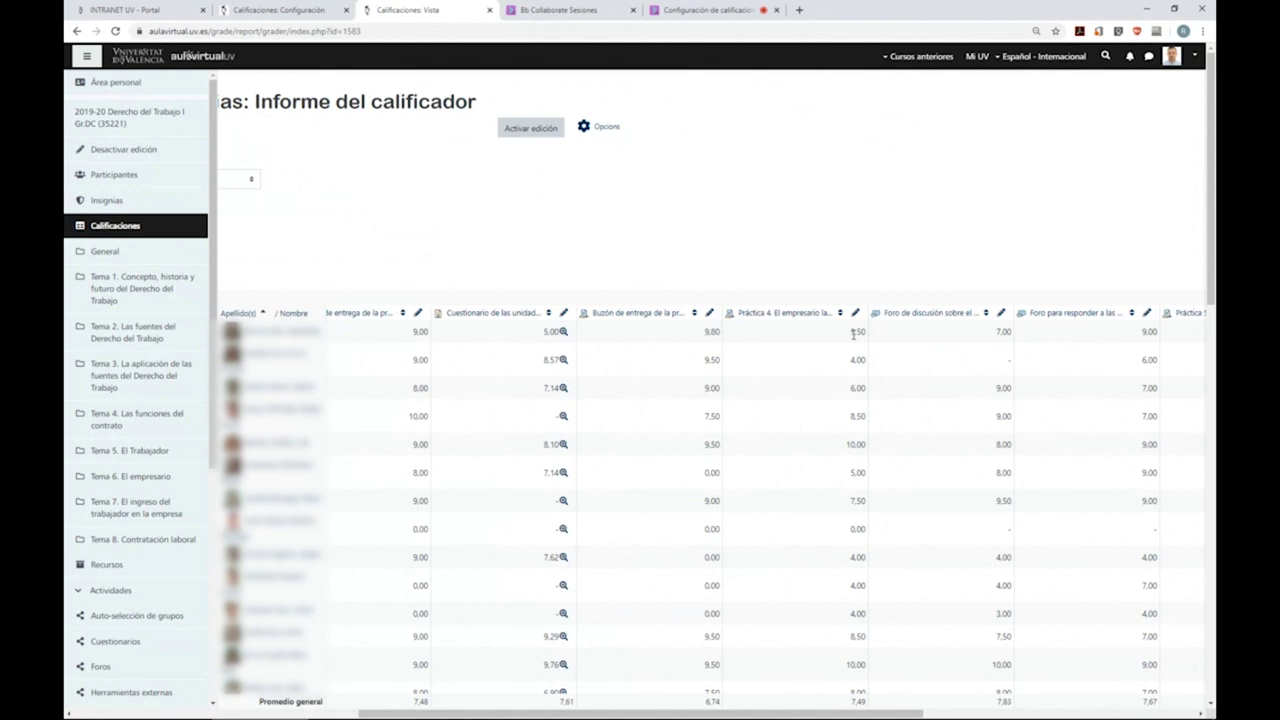
pyautogui.click(710, 314)
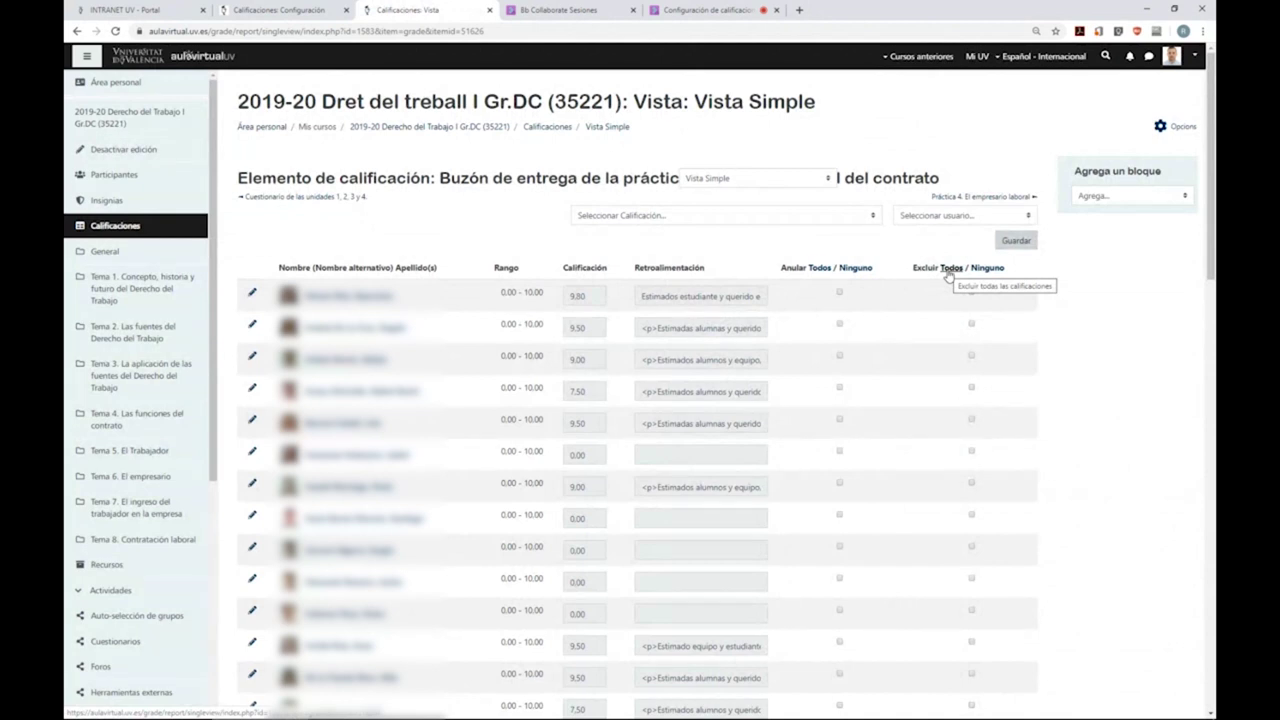
# - Mark the grades of all students in the práctica 3 item as excluded and look over the list
pyautogui.click(949, 268)
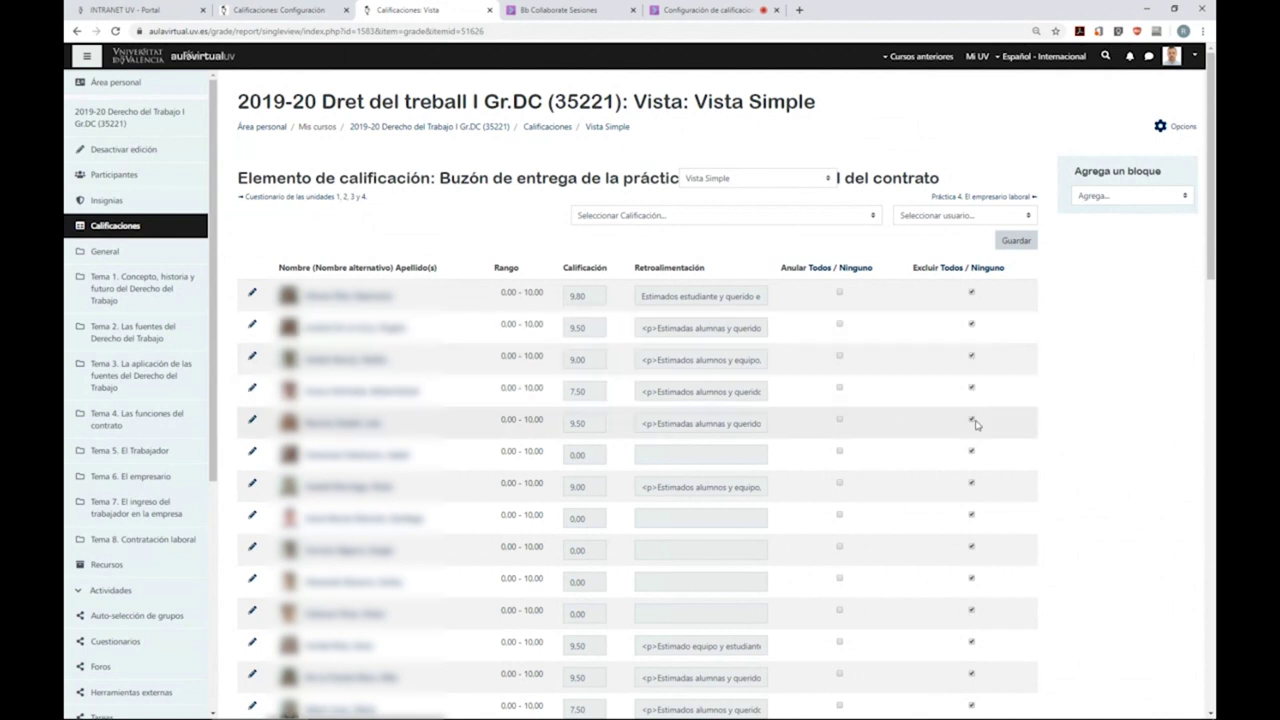
pyautogui.scroll(-15, 978, 515)
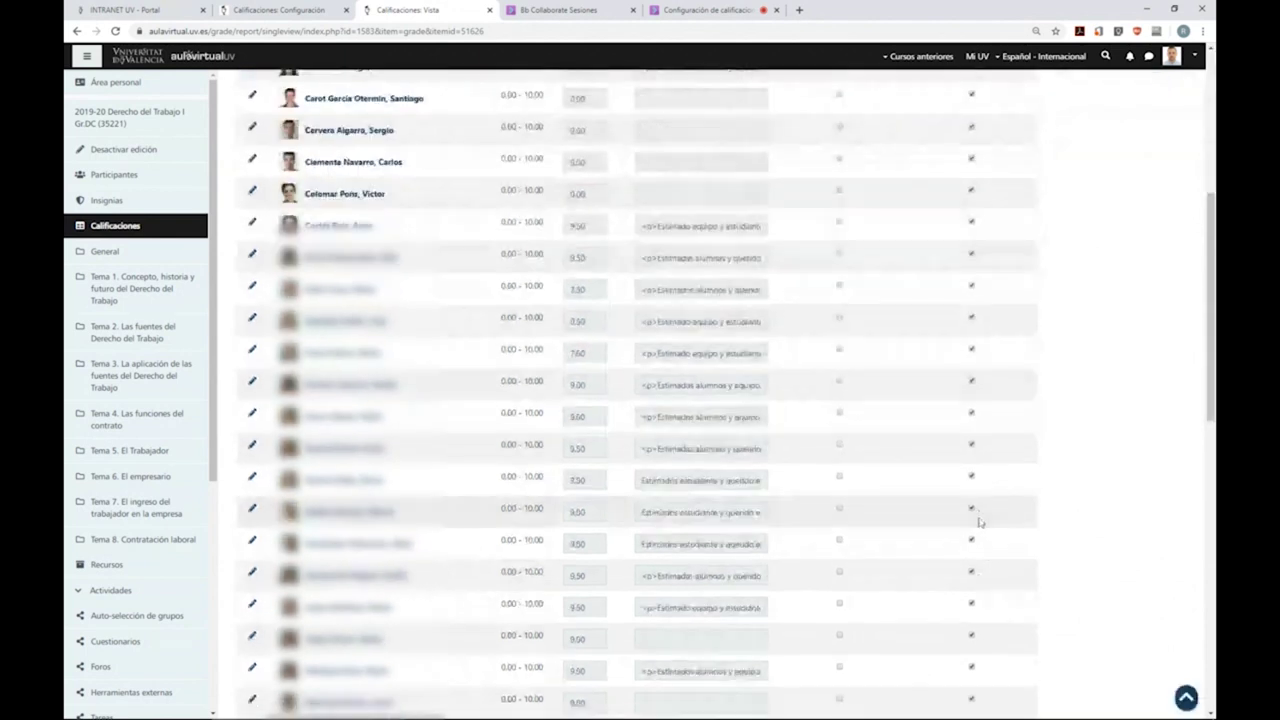
pyautogui.scroll(15, 980, 520)
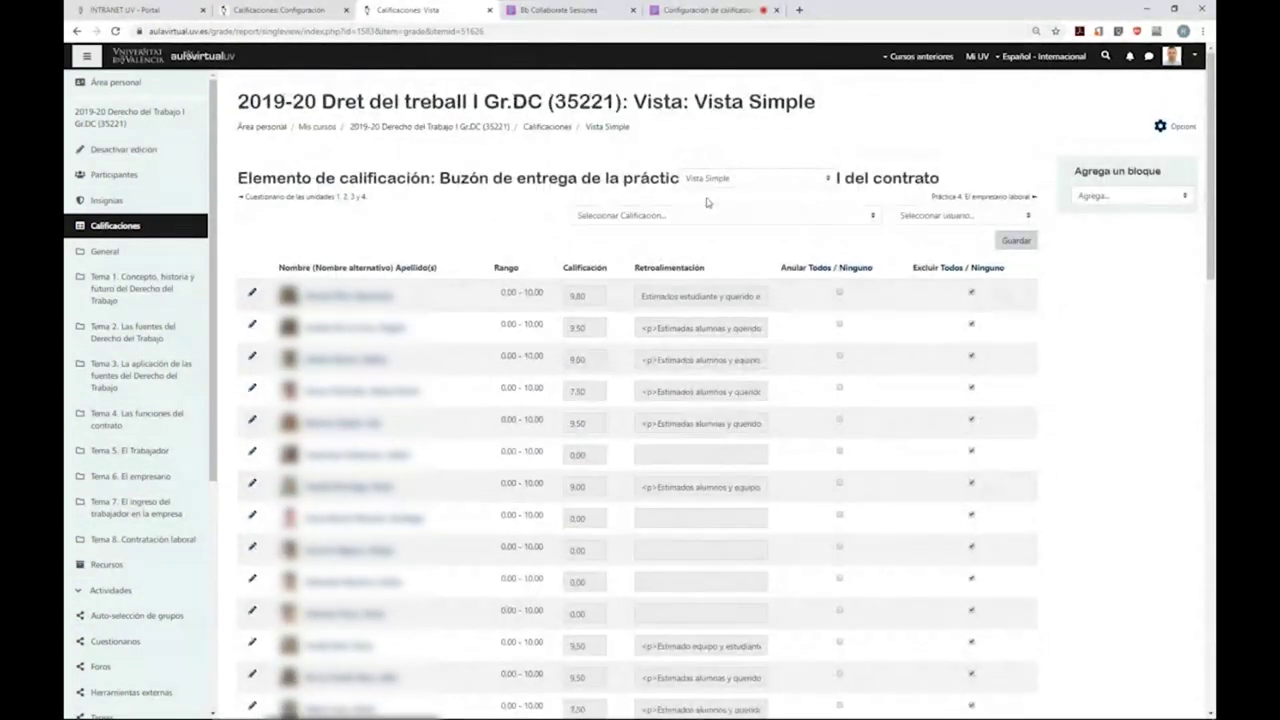
# - View the course's "Informe general", then return to "Informe del calificador" and look across the practice grade columns
pyautogui.click(718, 178)
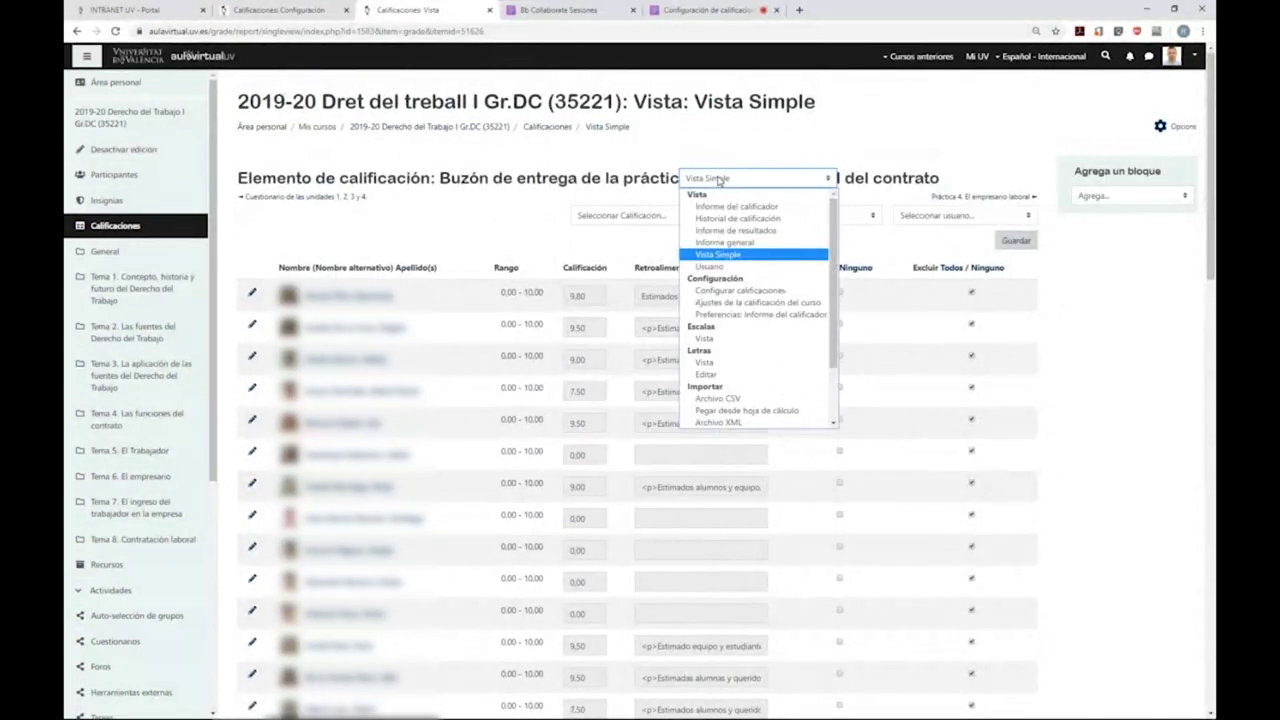
pyautogui.click(726, 243)
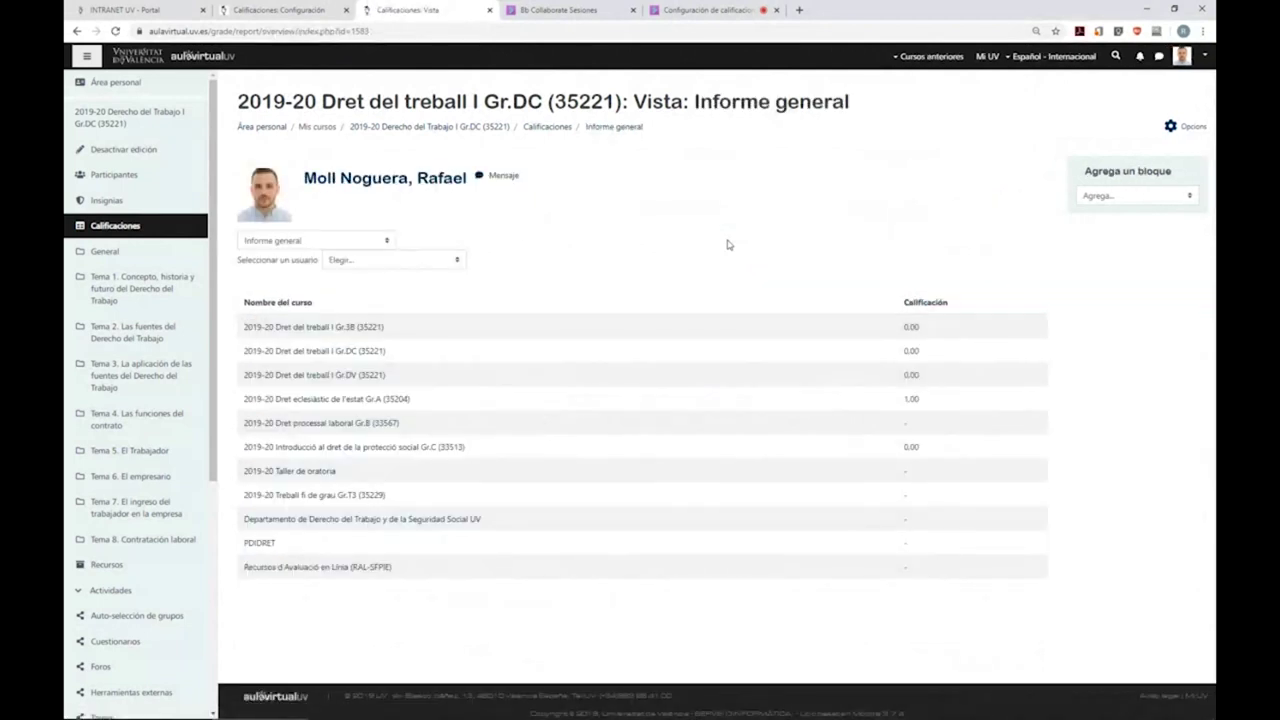
pyautogui.click(451, 127)
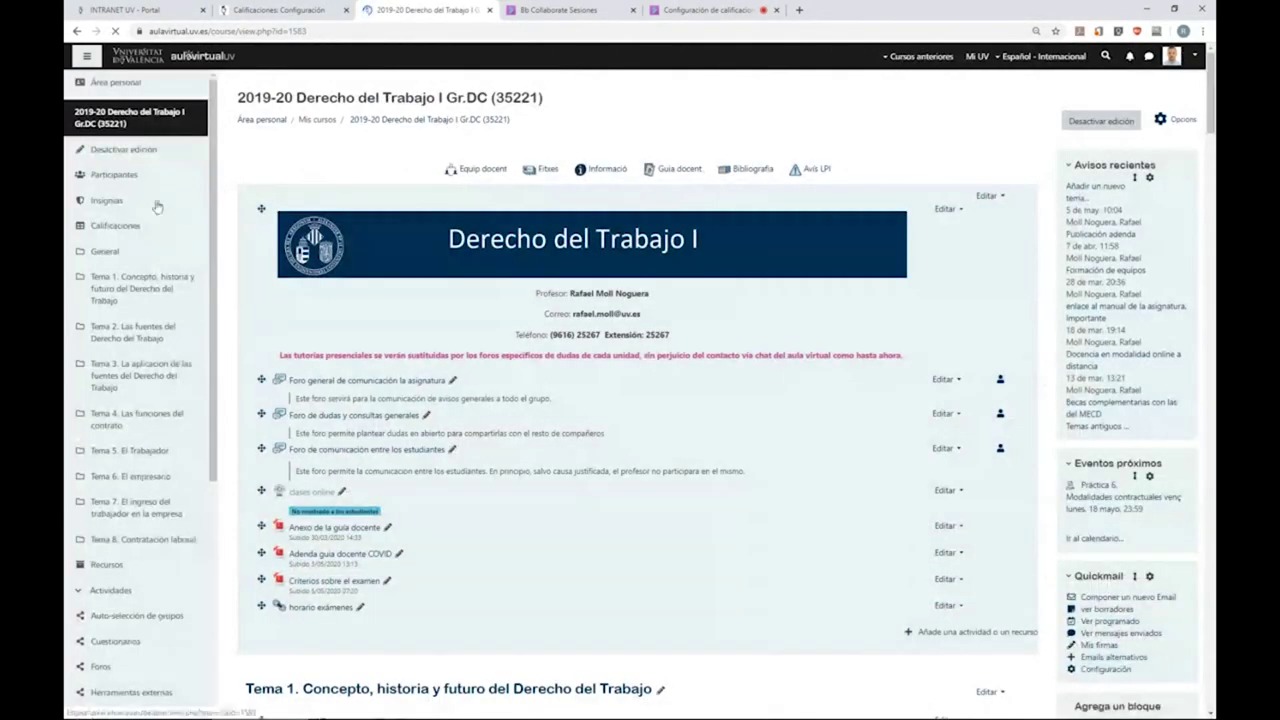
pyautogui.click(134, 224)
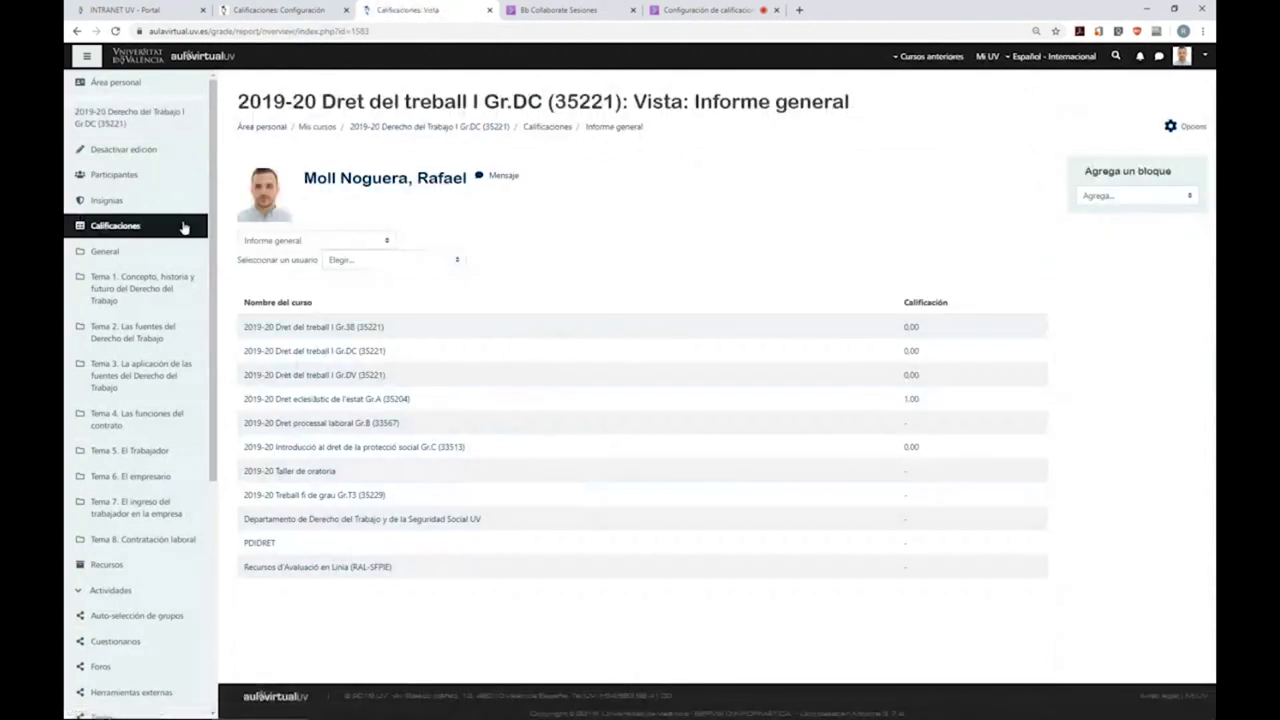
pyautogui.click(357, 240)
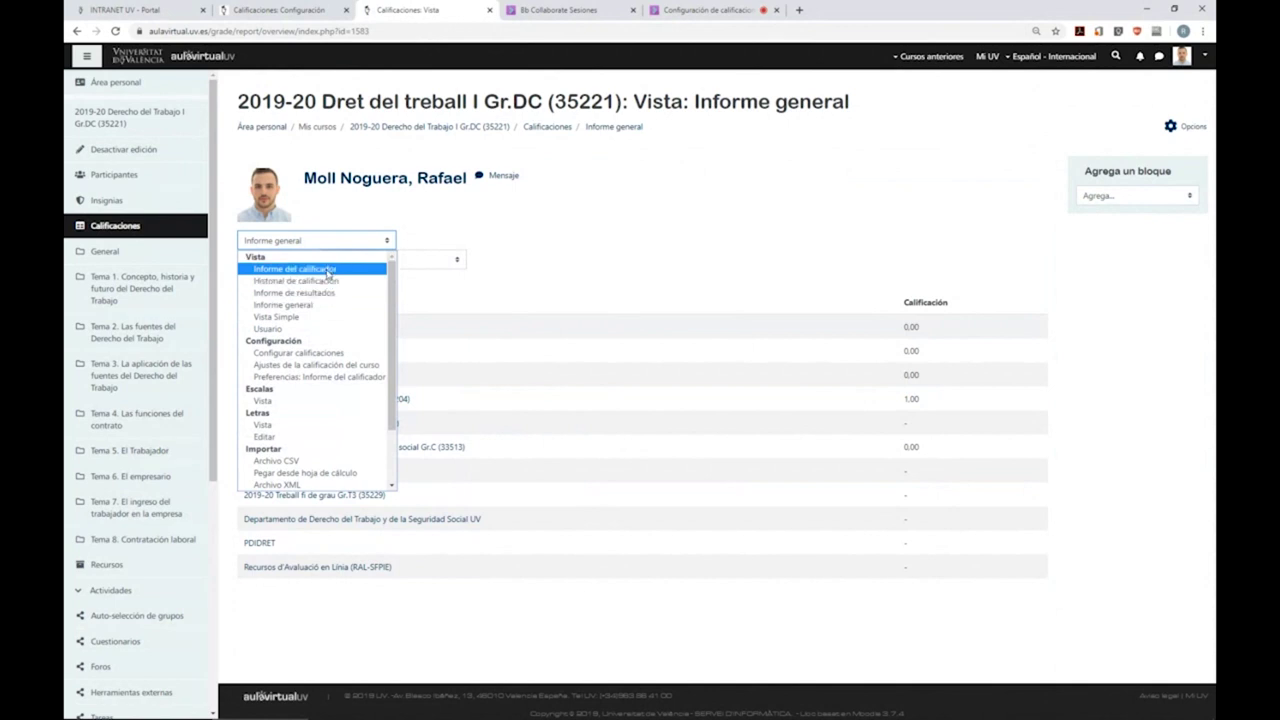
pyautogui.click(334, 269)
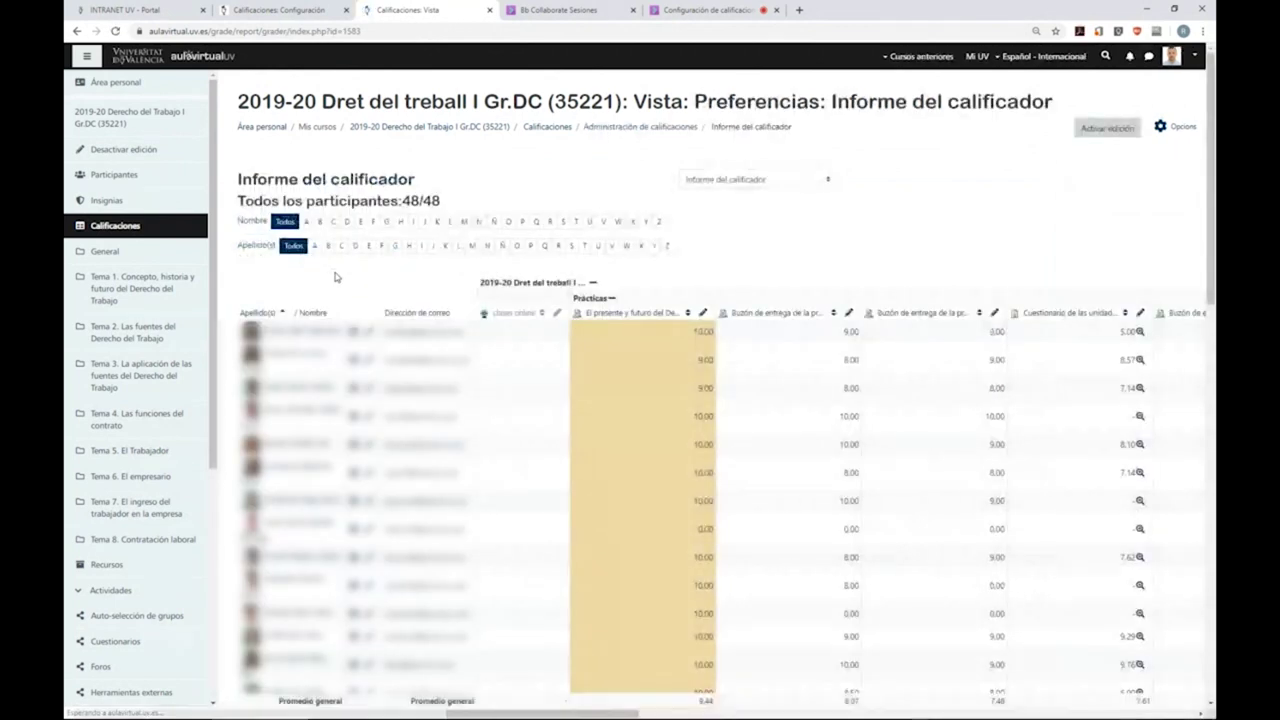
pyautogui.moveTo(555, 713); pyautogui.dragTo(967, 681)
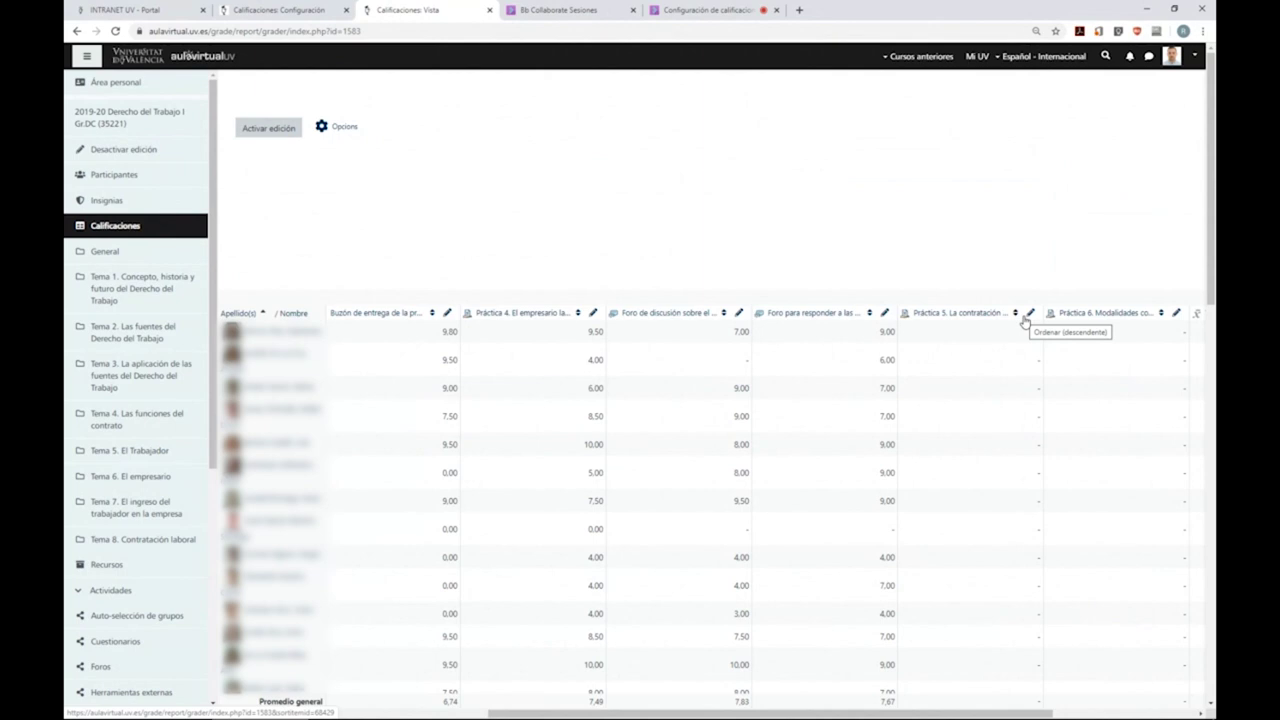
pyautogui.moveTo(614, 716); pyautogui.dragTo(201, 716)
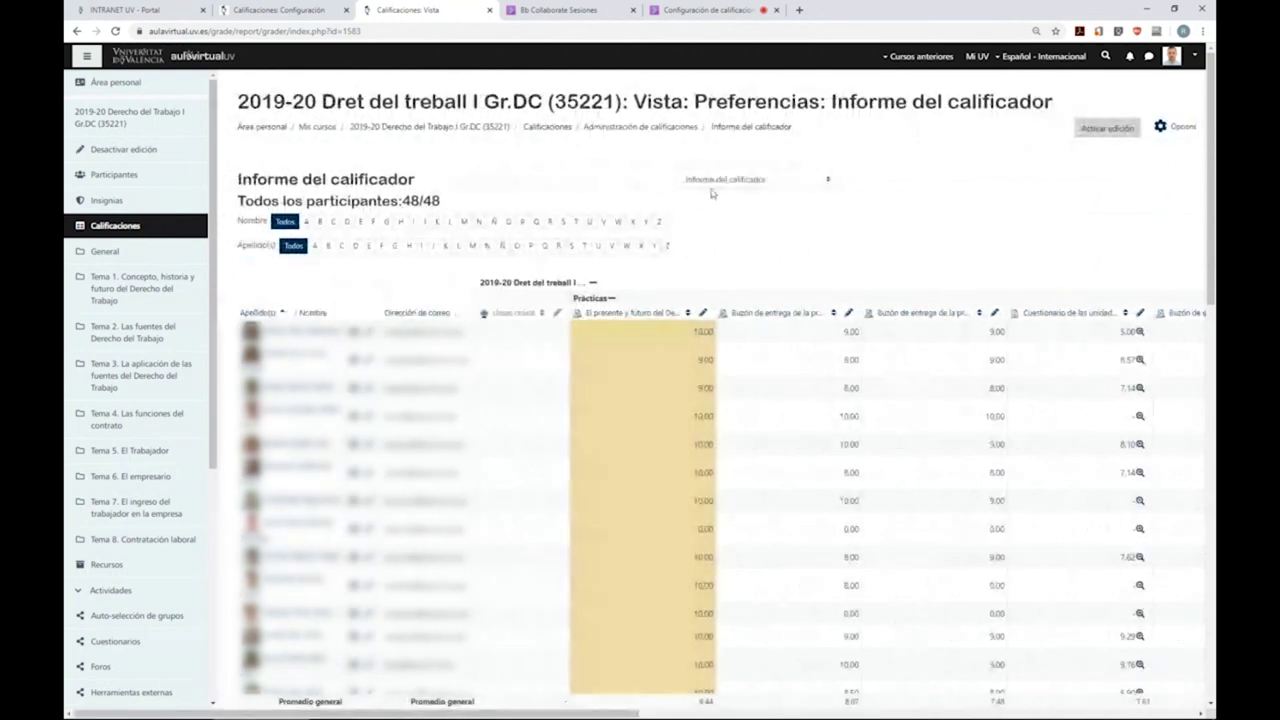
# - Examine the category and item weights in the Derecho del Trabajo I gradebook setup and compare them with the PDIDRET setup
pyautogui.click(714, 182)
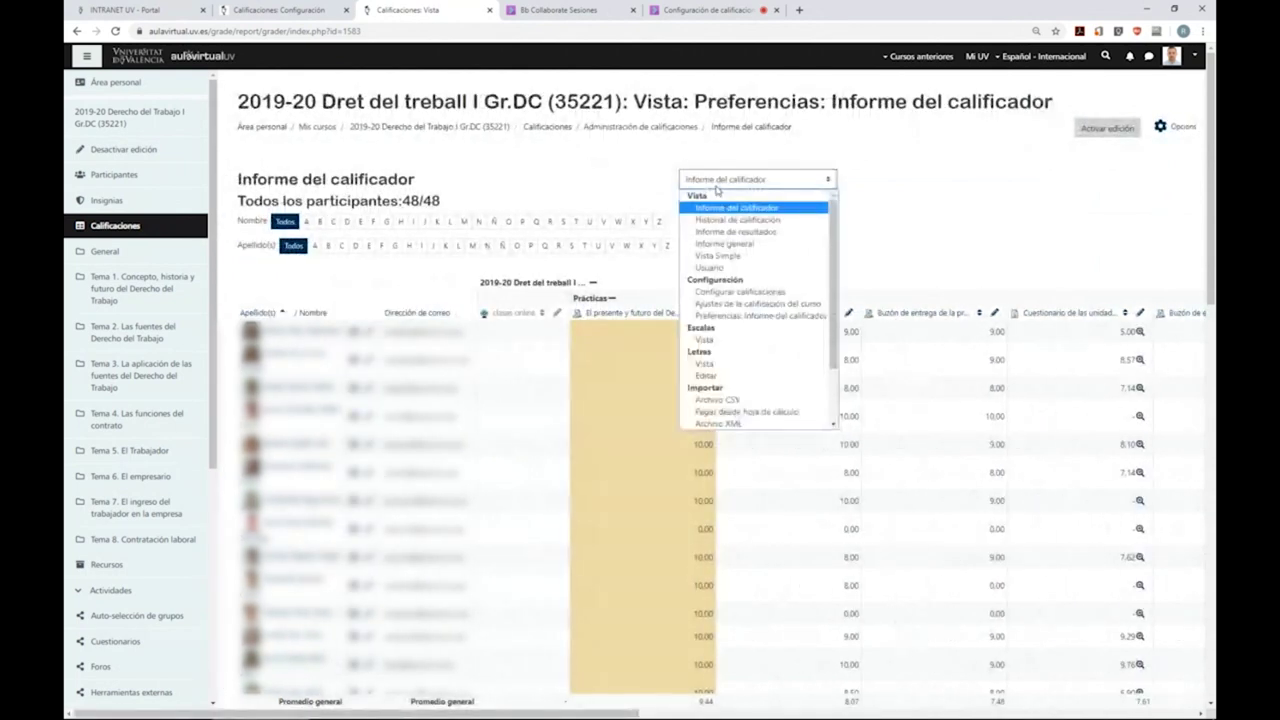
pyautogui.click(745, 292)
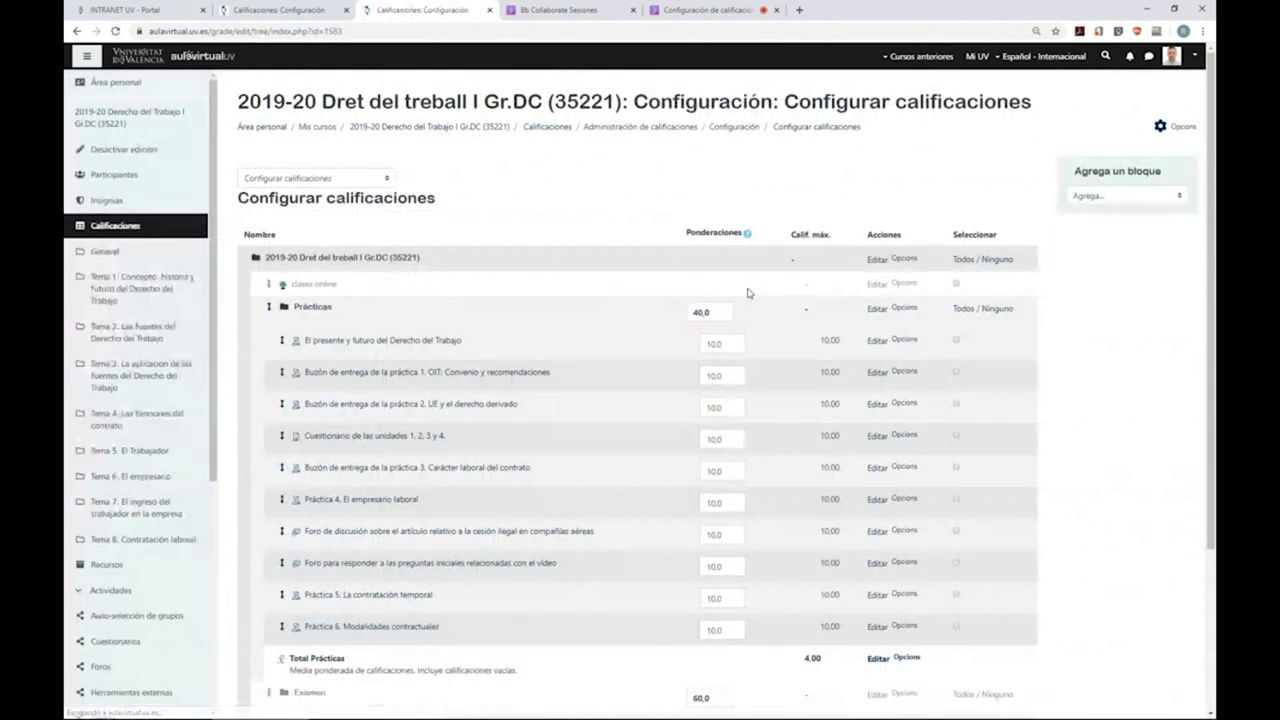
pyautogui.click(316, 9)
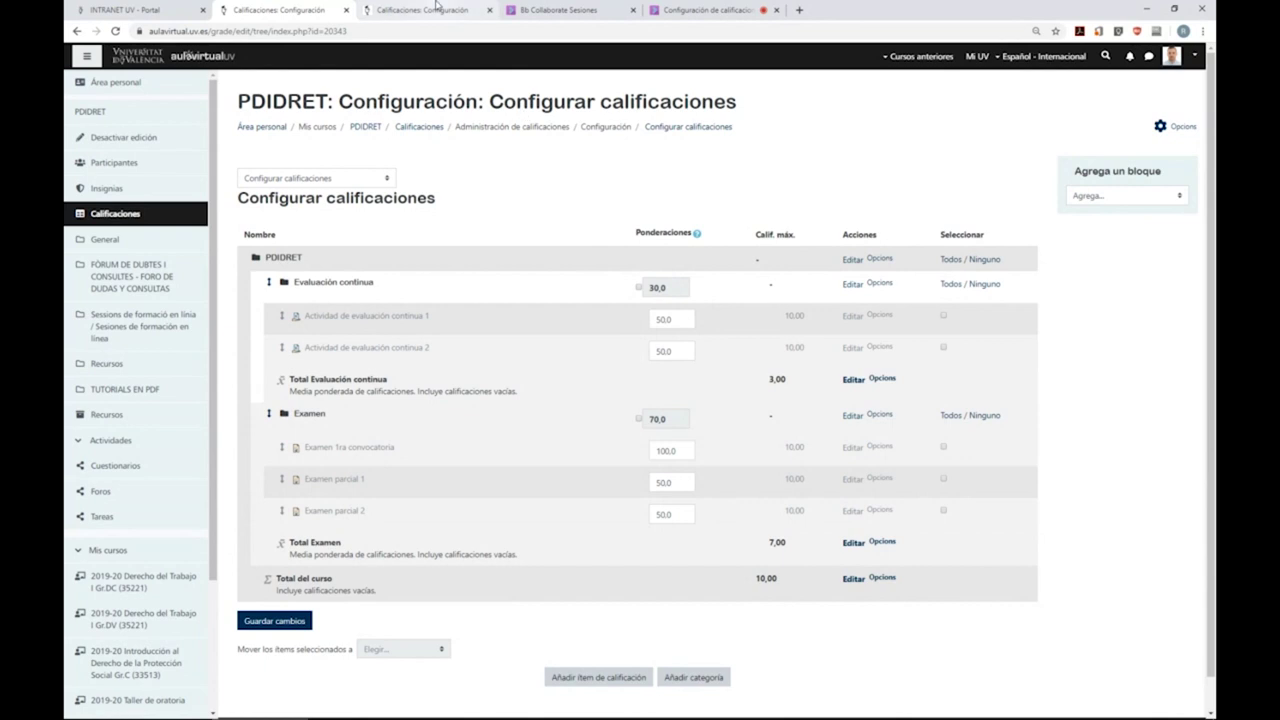
pyautogui.click(436, 8)
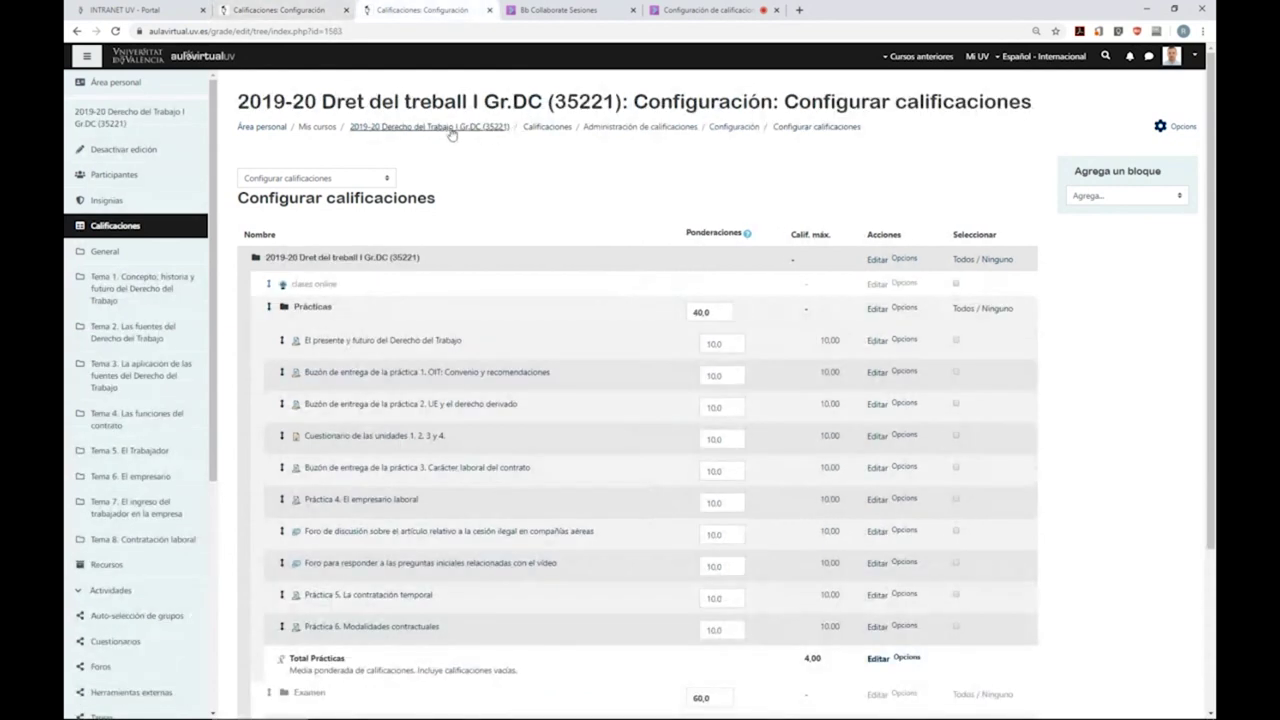
# - From the grader report, open "Práctica 4. El empresario laboral" in the single view and mark all its grades as overridden
pyautogui.click(122, 229)
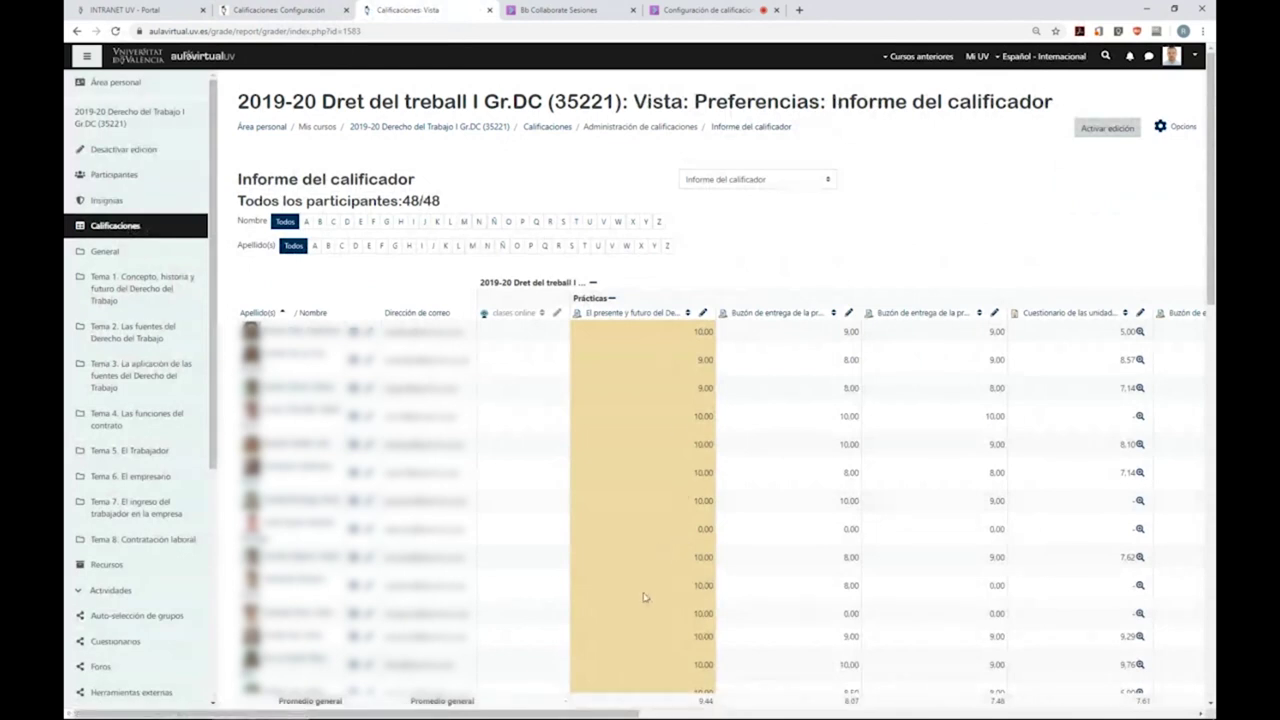
pyautogui.moveTo(615, 713); pyautogui.dragTo(967, 714)
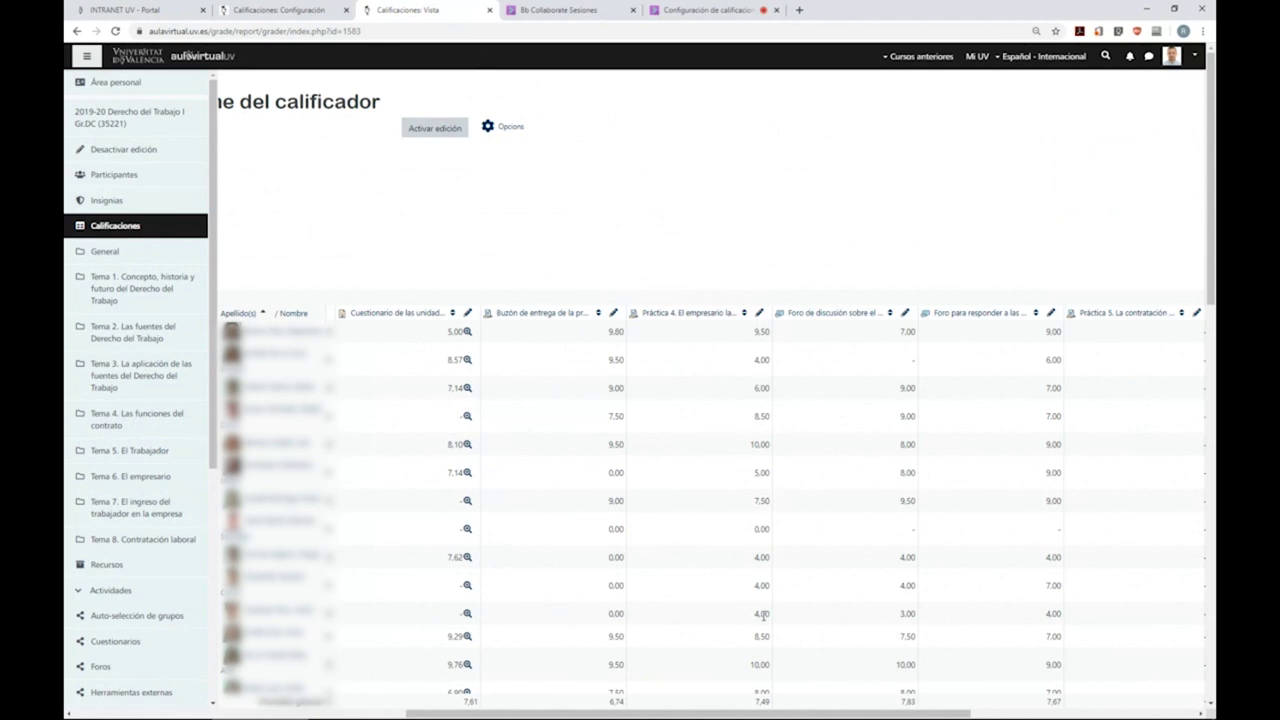
pyautogui.click(759, 314)
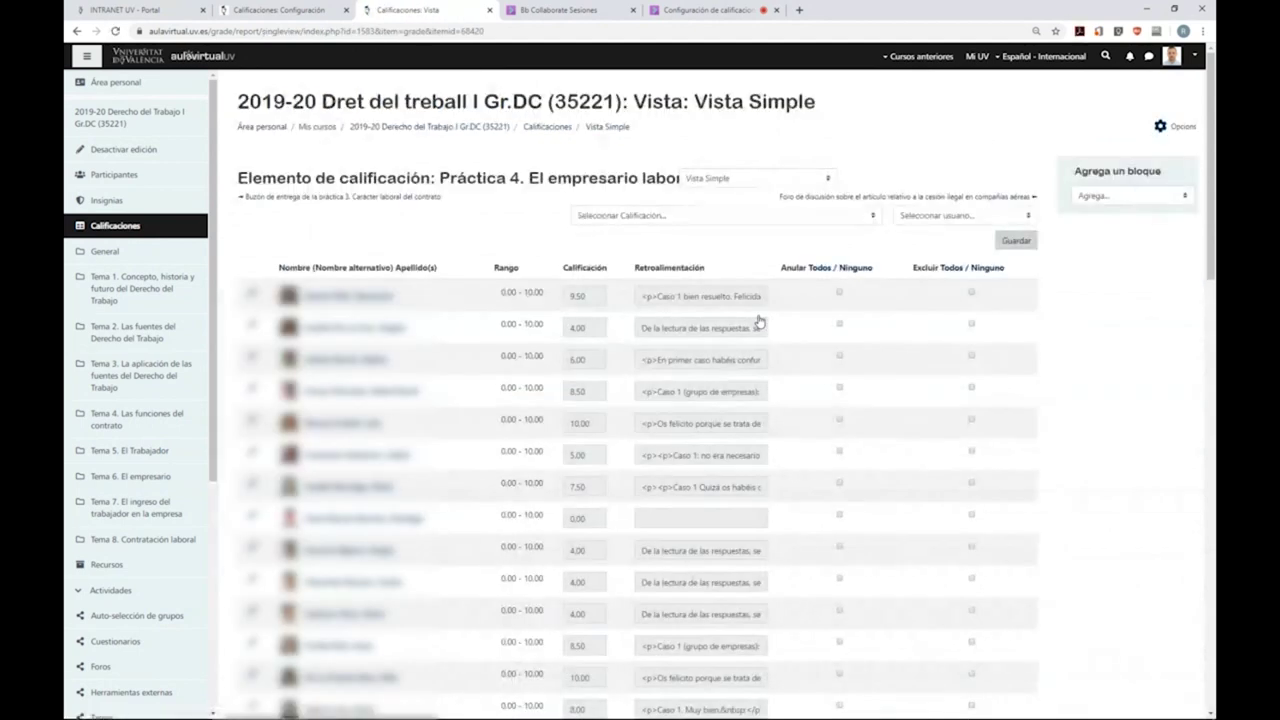
pyautogui.click(820, 268)
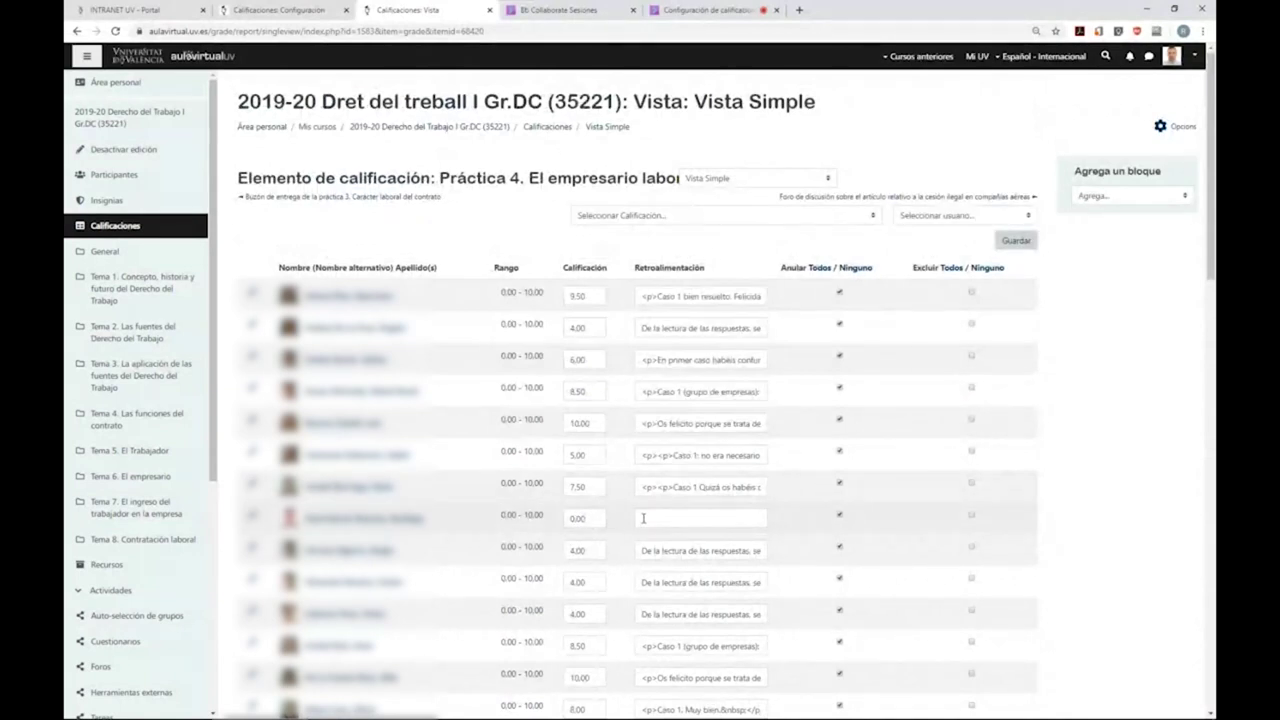
# - Try replacing the 0.00 grade in Práctica 4 with 7 and then 8, and look over the grade list
pyautogui.doubleClick(590, 518)
pyautogui.press('BackSpace')
pyautogui.write('7')
pyautogui.press('BackSpace')
pyautogui.write('8')
pyautogui.scroll(-2, 1160, 522)
pyautogui.scroll(-3, 1163, 523)
pyautogui.scroll(6, 1163, 523)
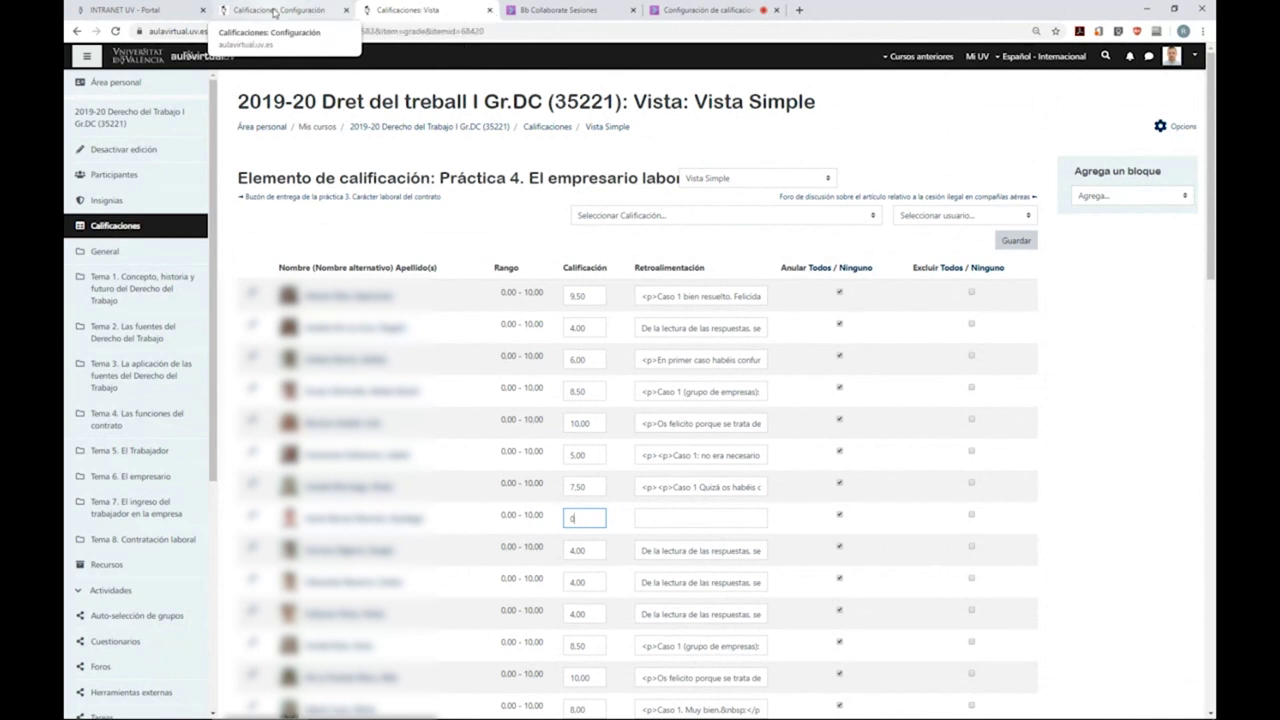
# - Return to the PDIDRET gradebook setup and open the calculation editor for "Total del curso"
pyautogui.click(274, 12)
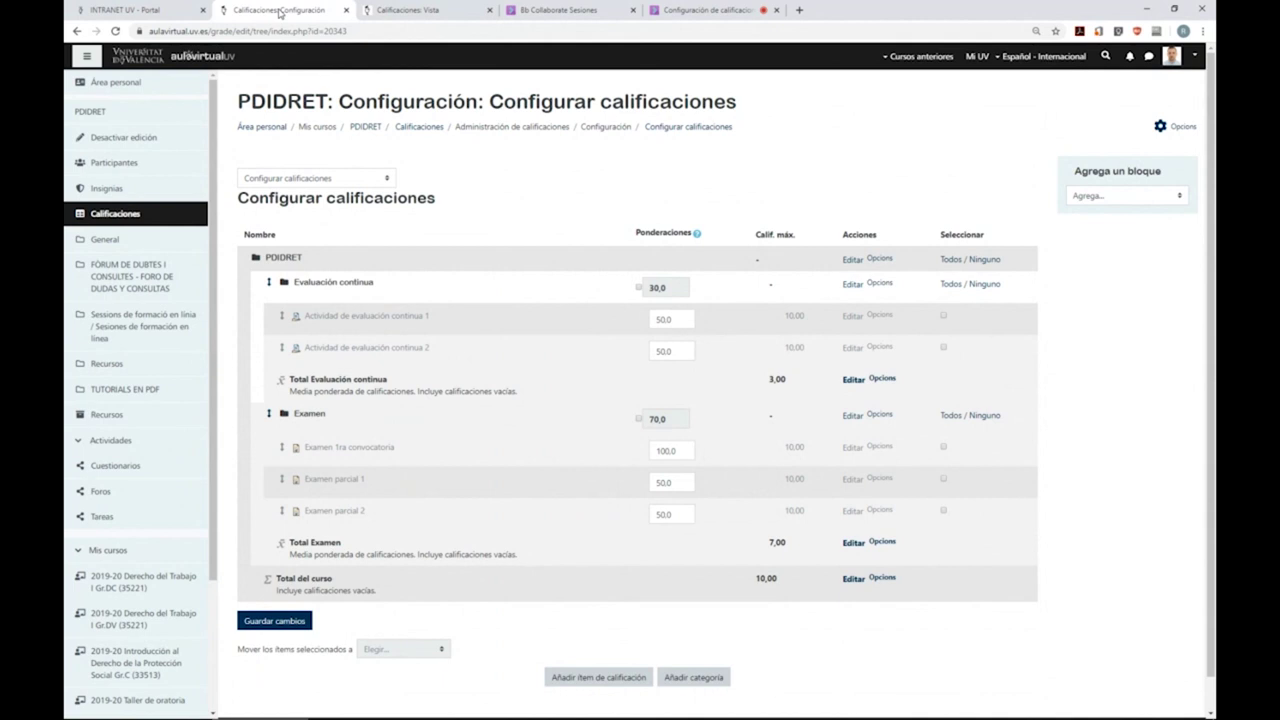
pyautogui.click(884, 580)
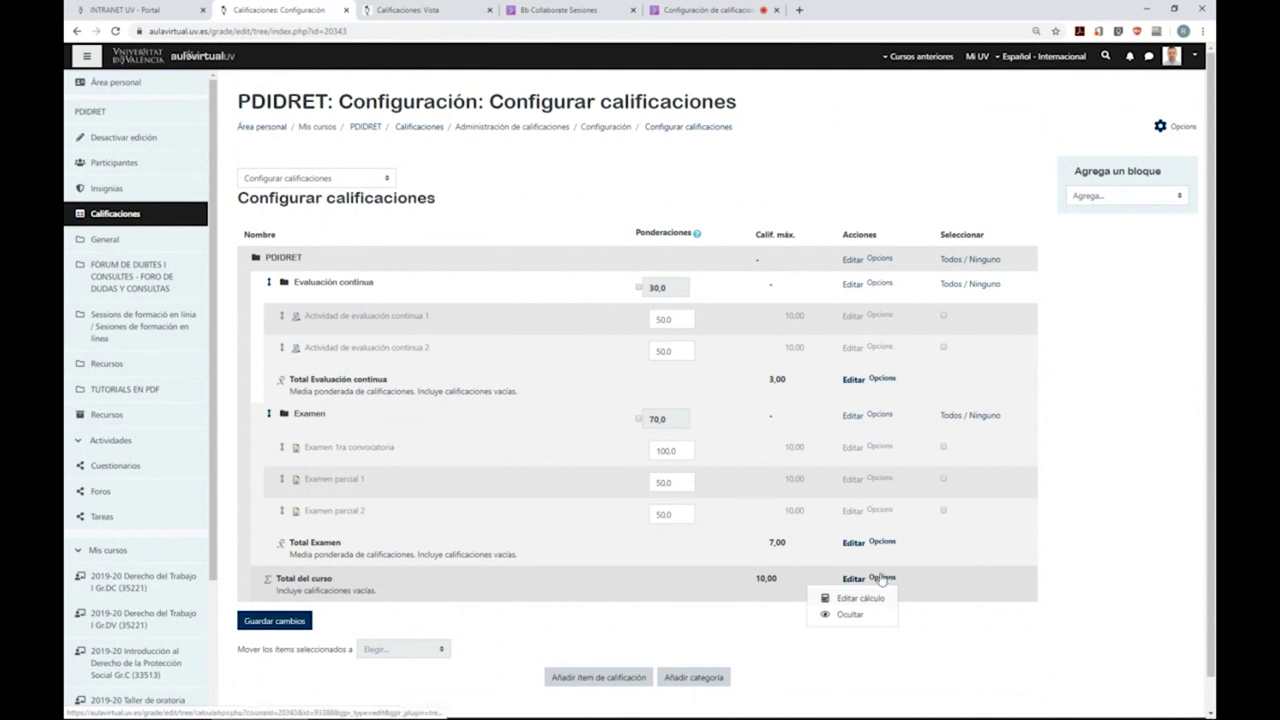
pyautogui.click(876, 601)
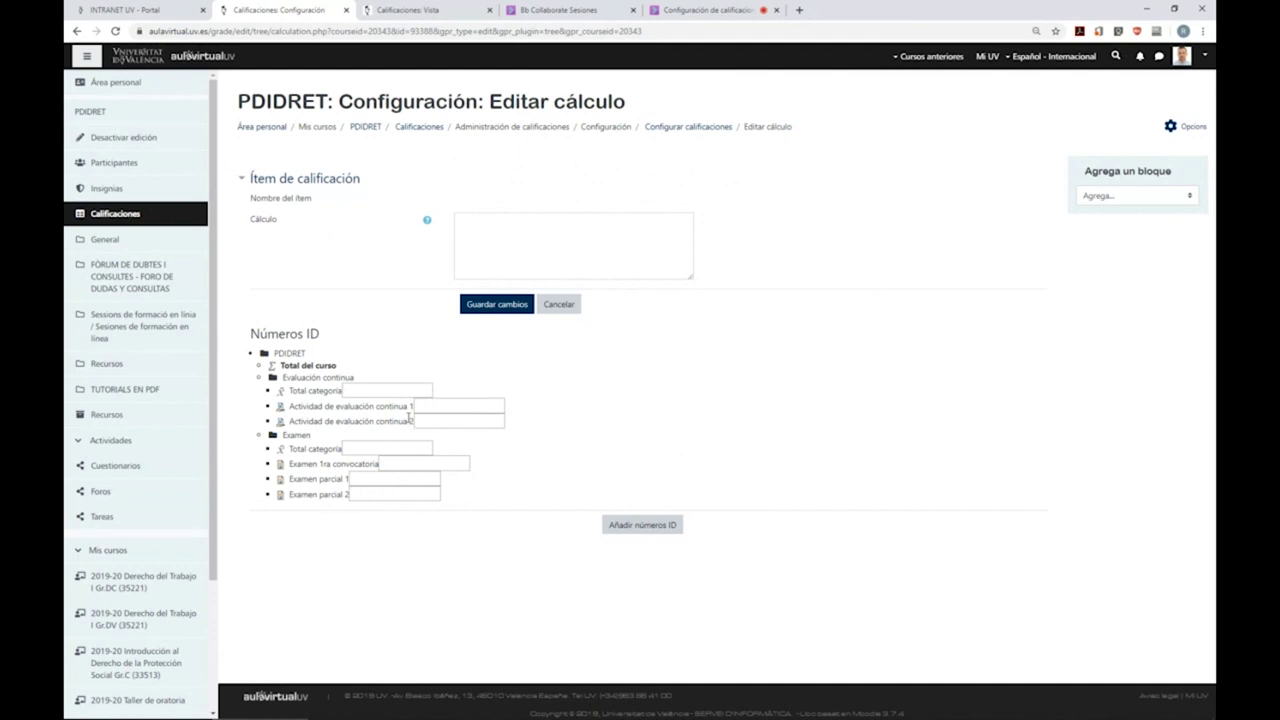
# - Try the ID numbers a, b and c for the Evaluación continua total and its two activities, then clear them
pyautogui.write('a')
pyautogui.click(452, 406)
pyautogui.write('b')
pyautogui.click(435, 425)
pyautogui.write('c')
pyautogui.press('BackSpace')
pyautogui.click(417, 405)
pyautogui.press('BackSpace')
pyautogui.click(395, 392)
pyautogui.press('BackSpace')
# - Try starting a course total formula with "=+", then cancel editing the calculation
pyautogui.click(489, 243)
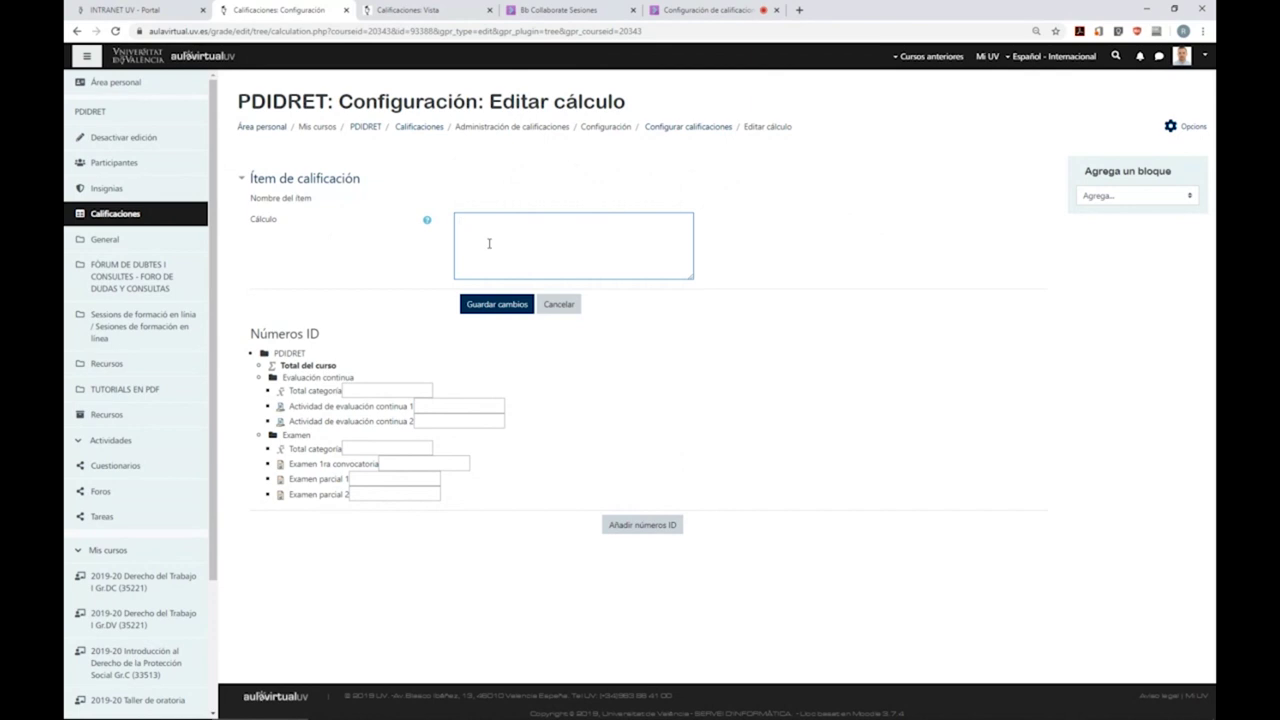
pyautogui.write('=')
pyautogui.write('+')
pyautogui.click(566, 310)
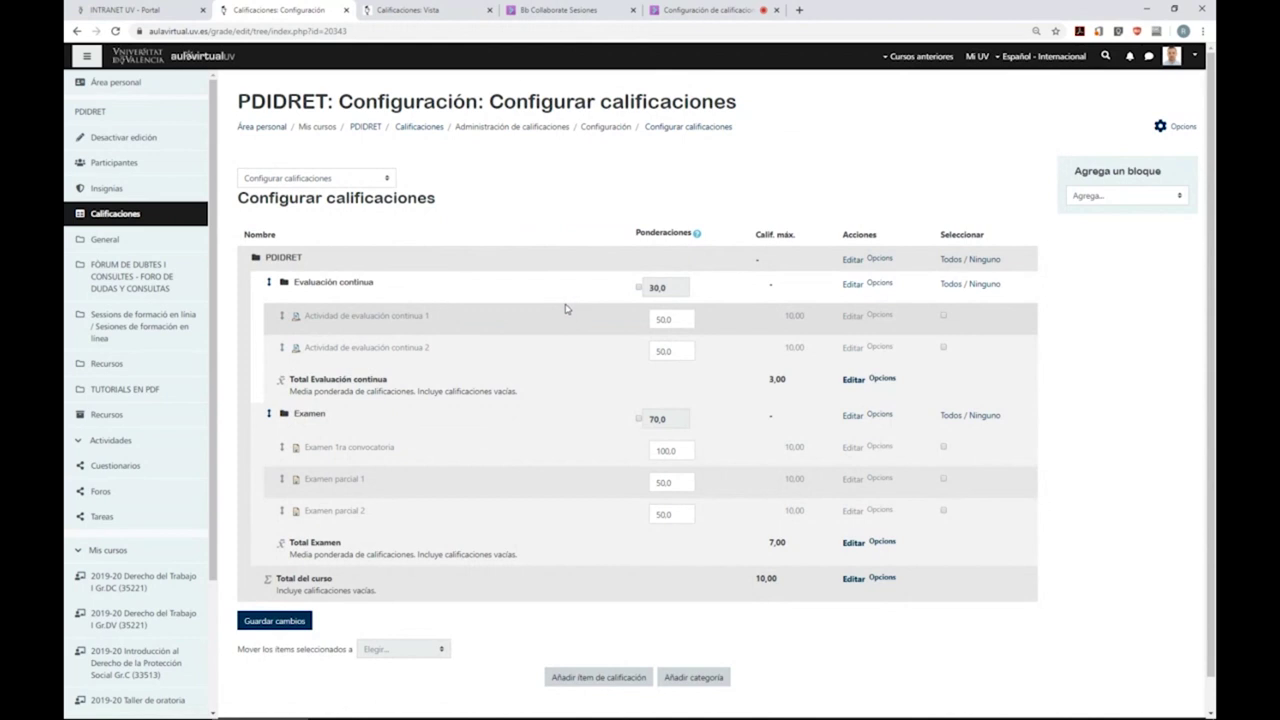
# - Examine the gradebook's available views, including the import and export formats, without choosing one
pyautogui.click(389, 179)
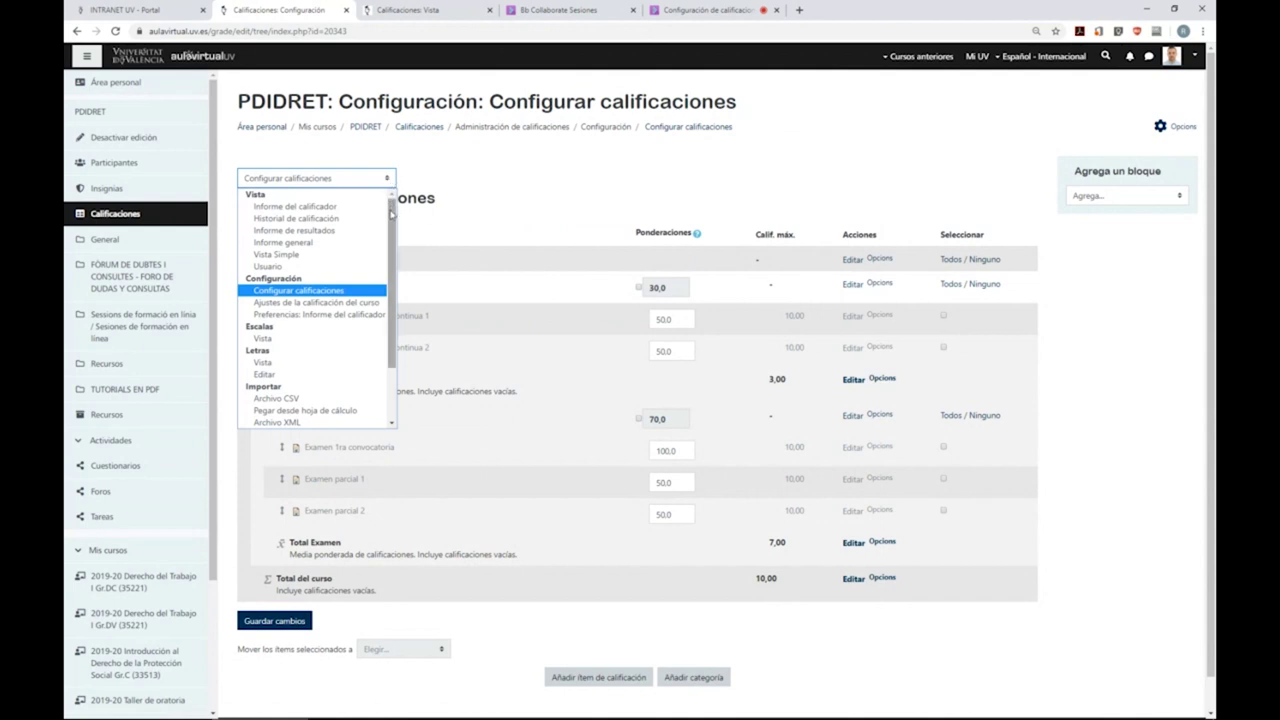
pyautogui.moveTo(392, 224); pyautogui.dragTo(392, 268)
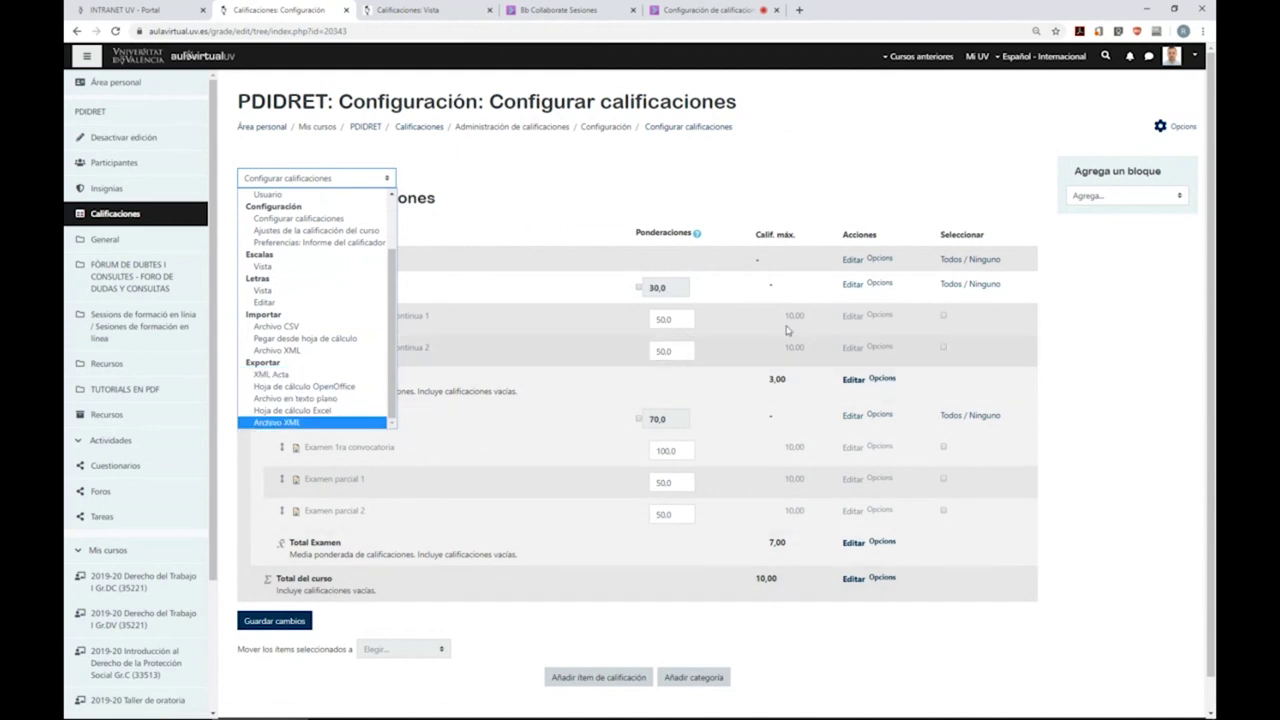
pyautogui.click(736, 204)
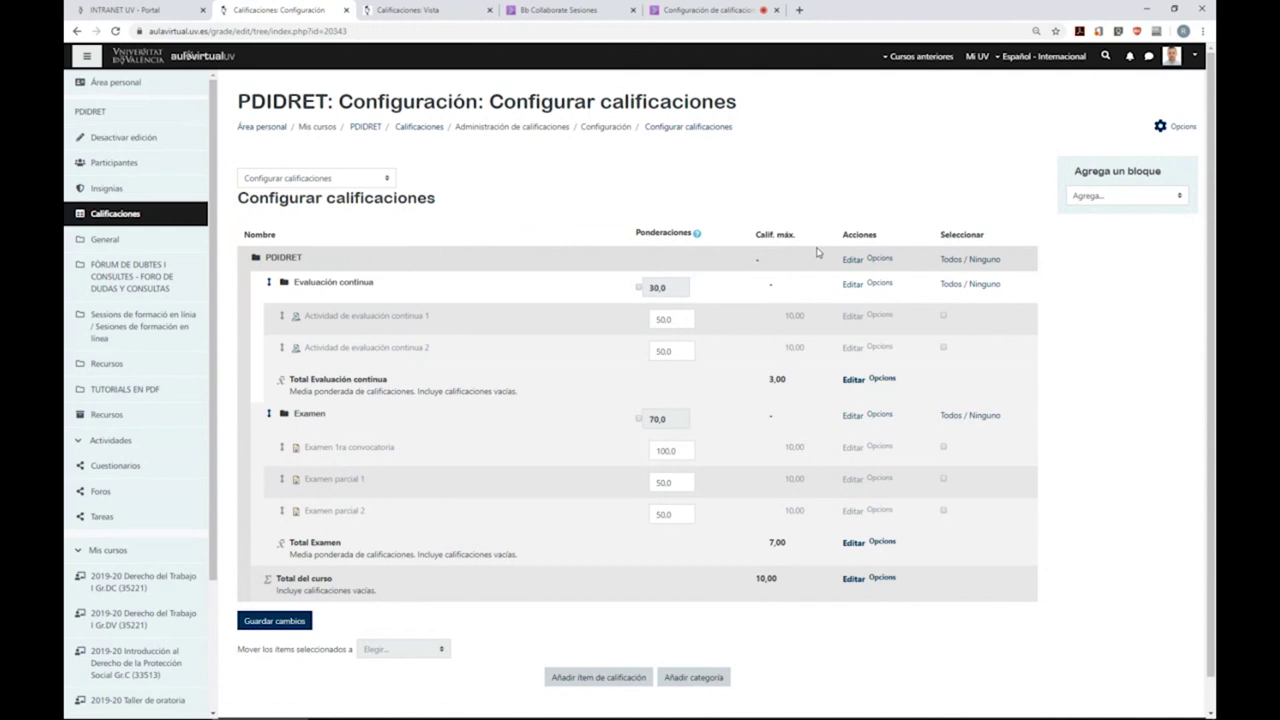
pyautogui.click(857, 417)
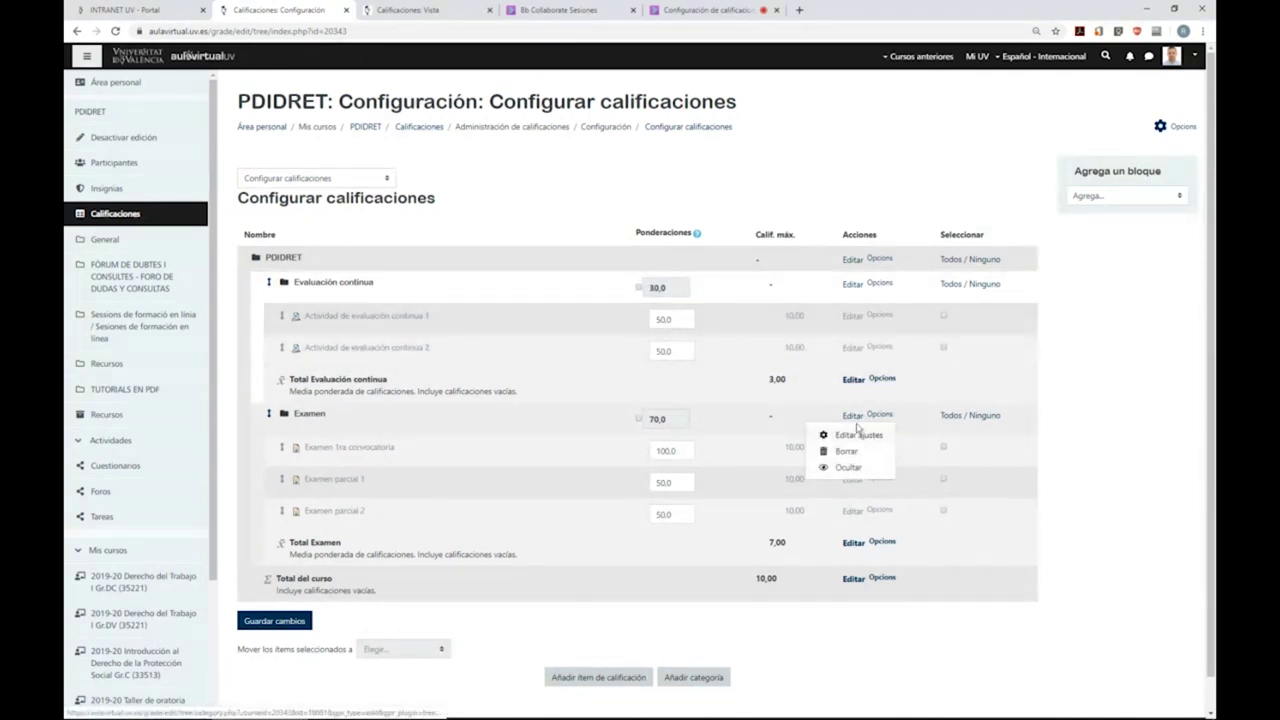
pyautogui.click(857, 287)
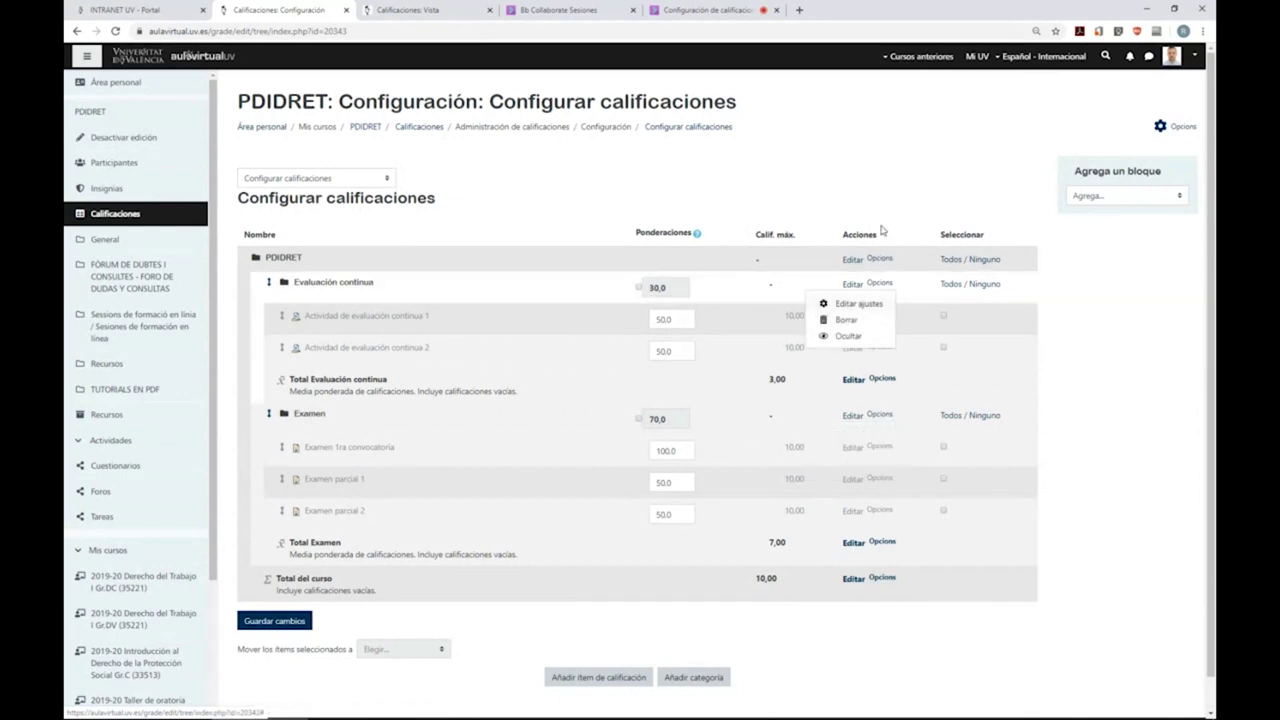
pyautogui.click(883, 191)
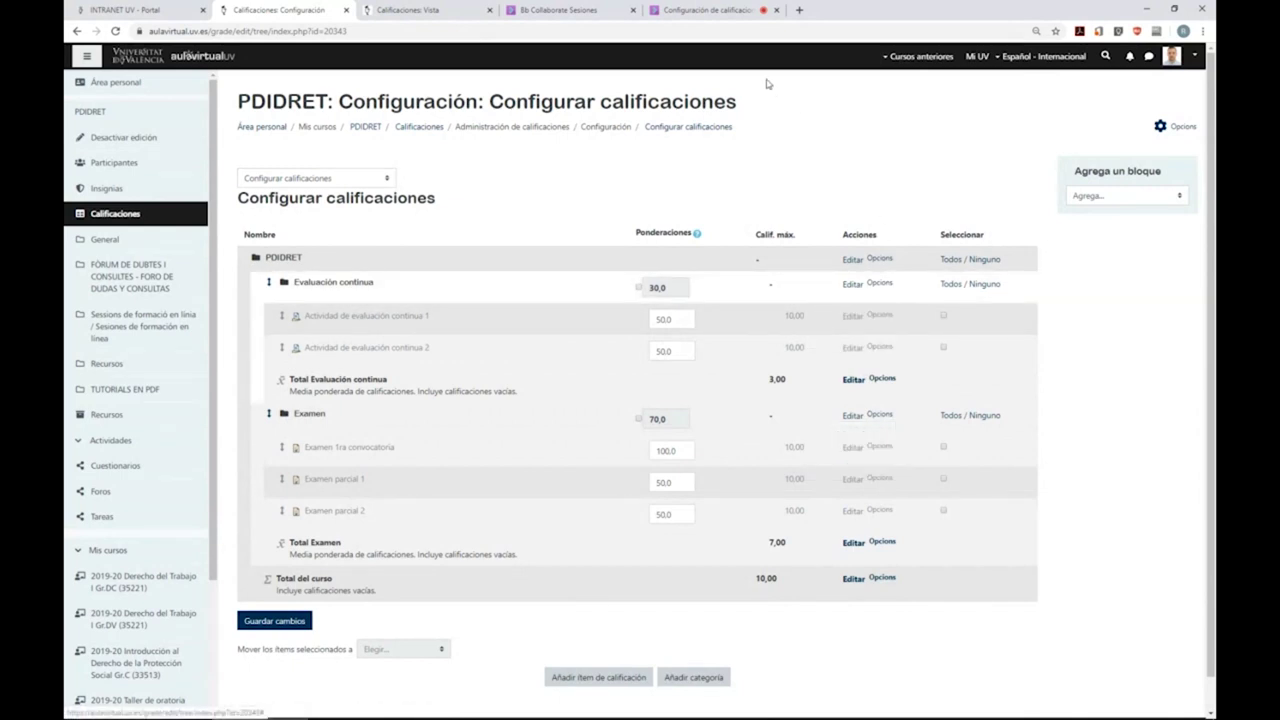